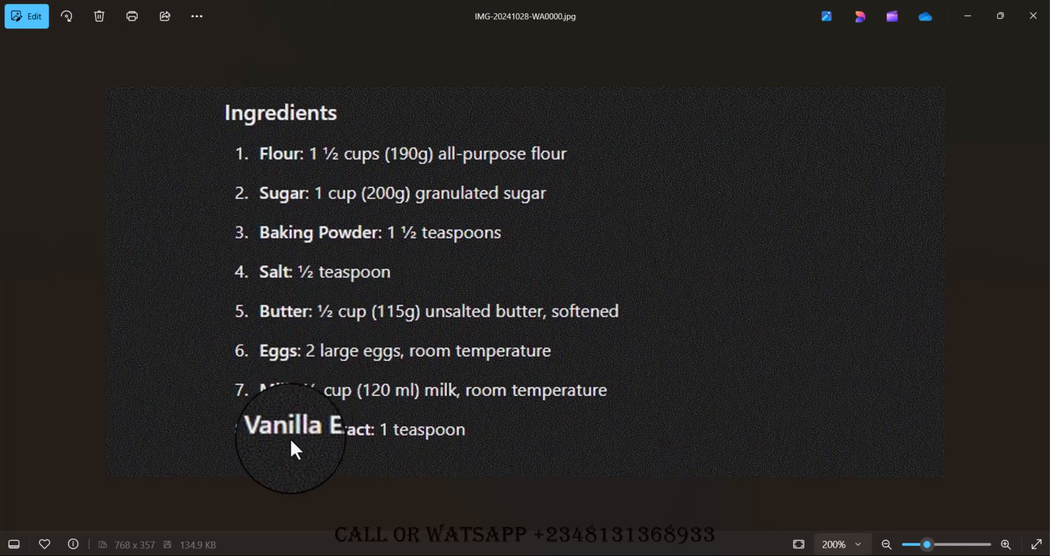
# Step: Switch from the ingredients picture to QuickBooks and open the Item List
pyautogui.click(967, 19)
pyautogui.click(90, 27)
pyautogui.click(92, 54)
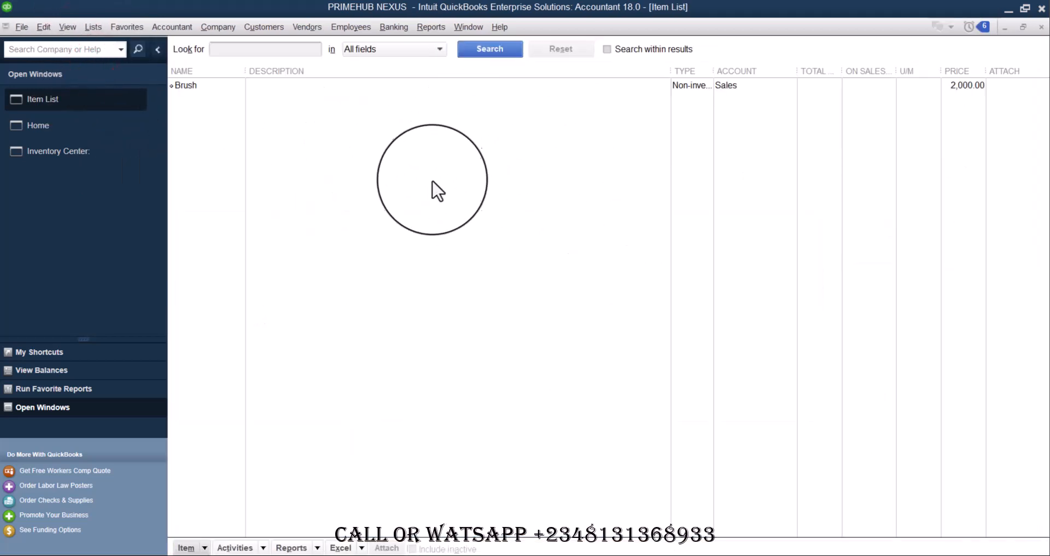
# Step: Start a new item of type Inventory Part and name it Flour
pyautogui.rightClick(434, 182)
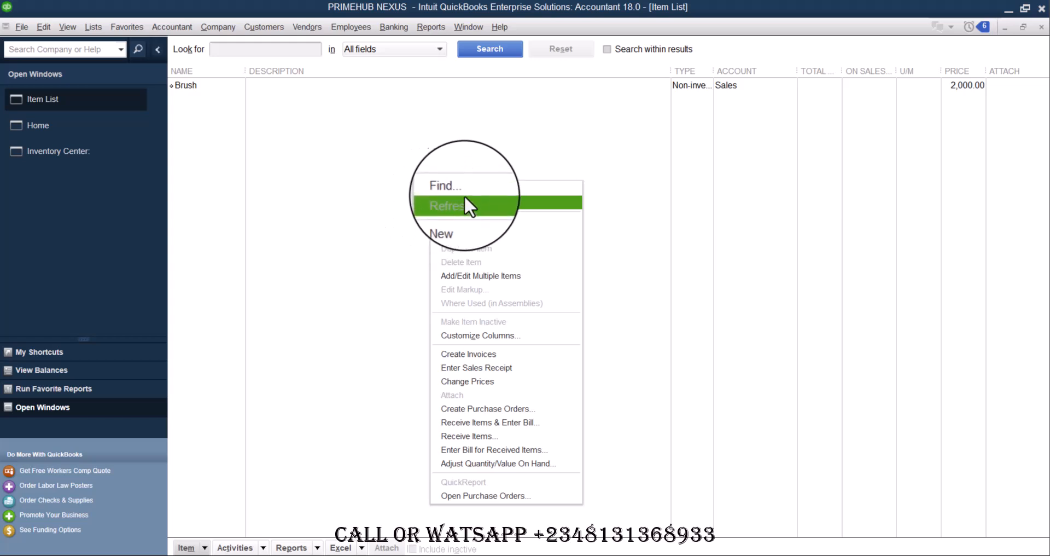
pyautogui.click(474, 218)
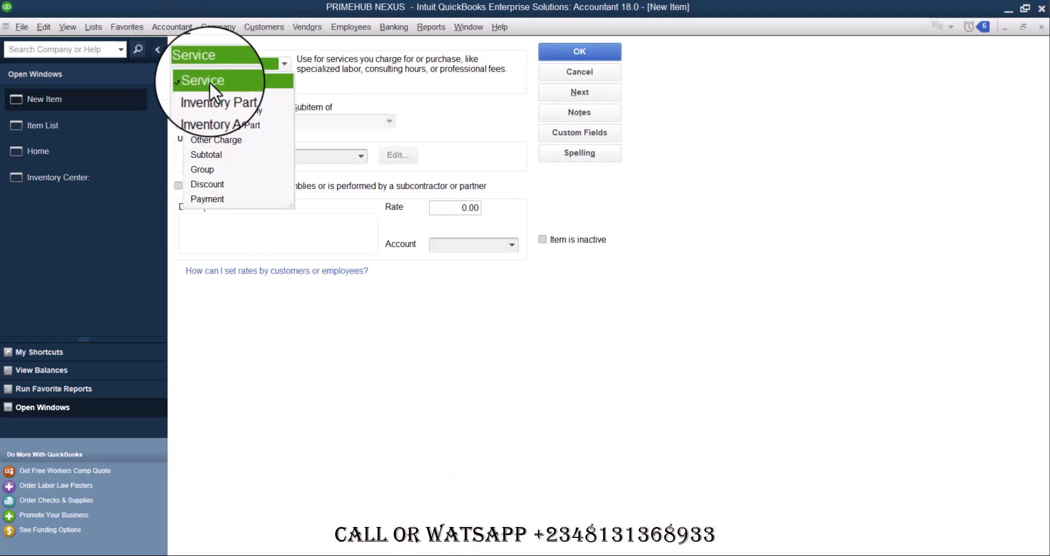
pyautogui.click(211, 99)
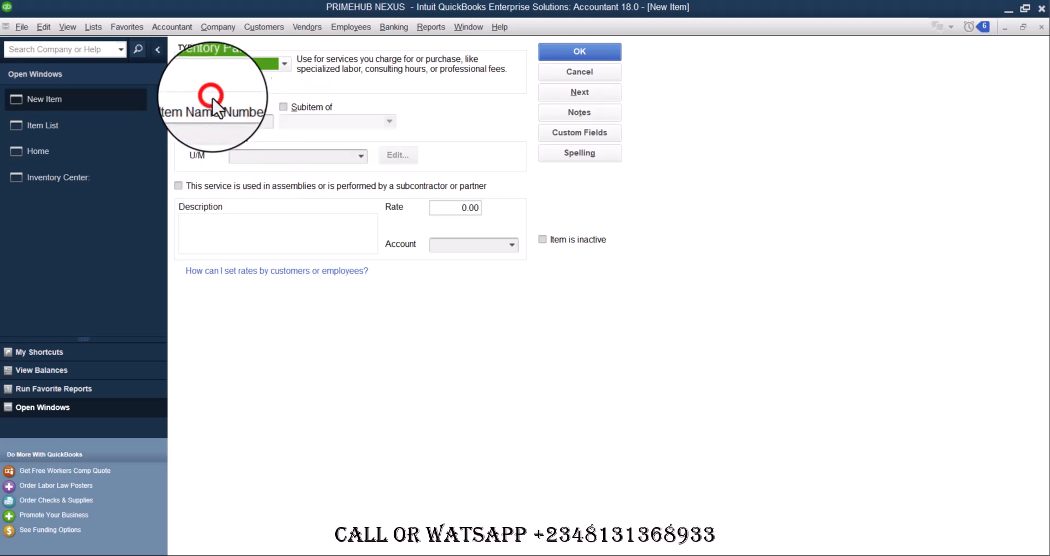
pyautogui.click(211, 117)
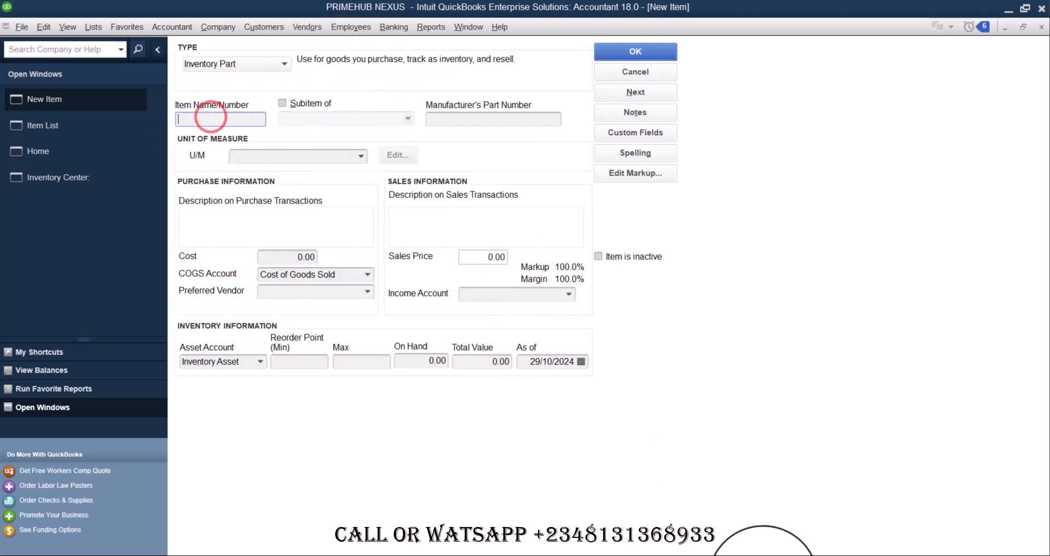
pyautogui.moveTo(727, 554)
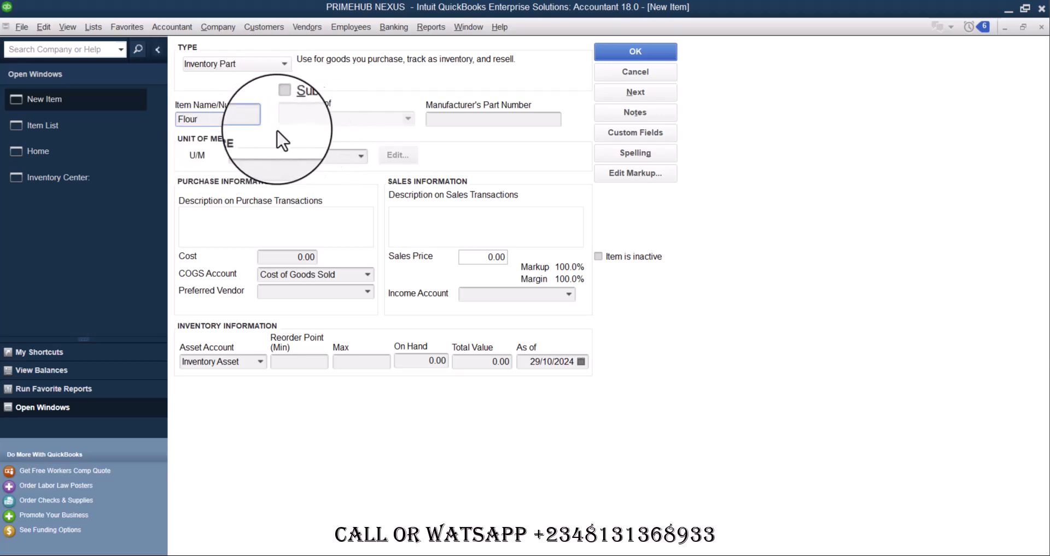
# Step: Set Flour's unit of measure to gram and its purchase cost to 50 per gram
pyautogui.click(361, 156)
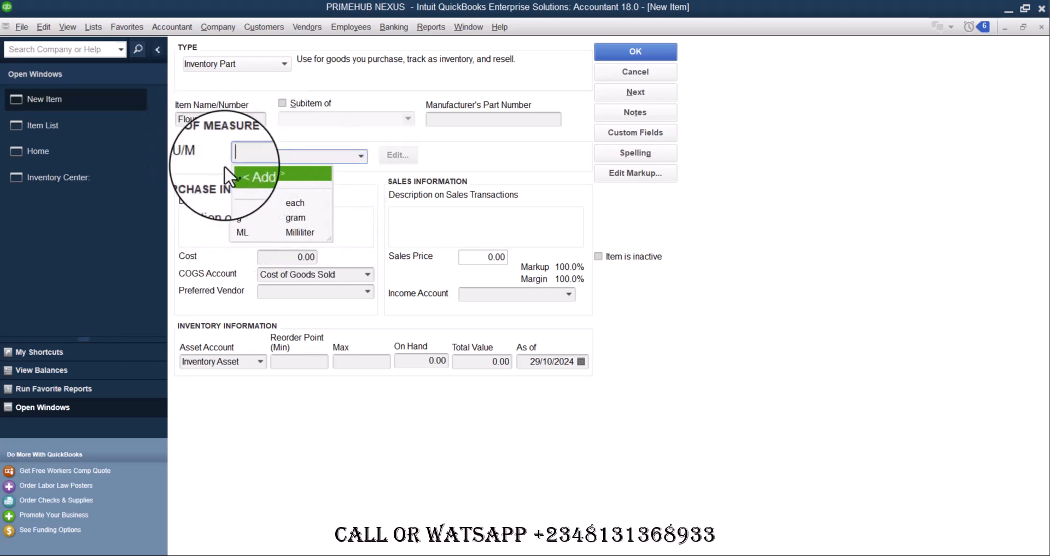
pyautogui.click(279, 217)
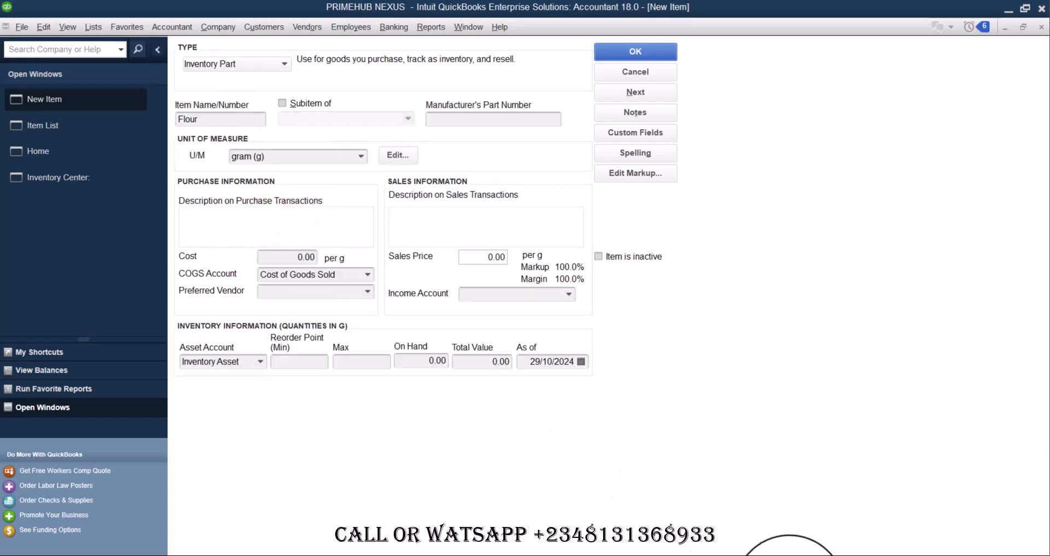
pyautogui.click(713, 507)
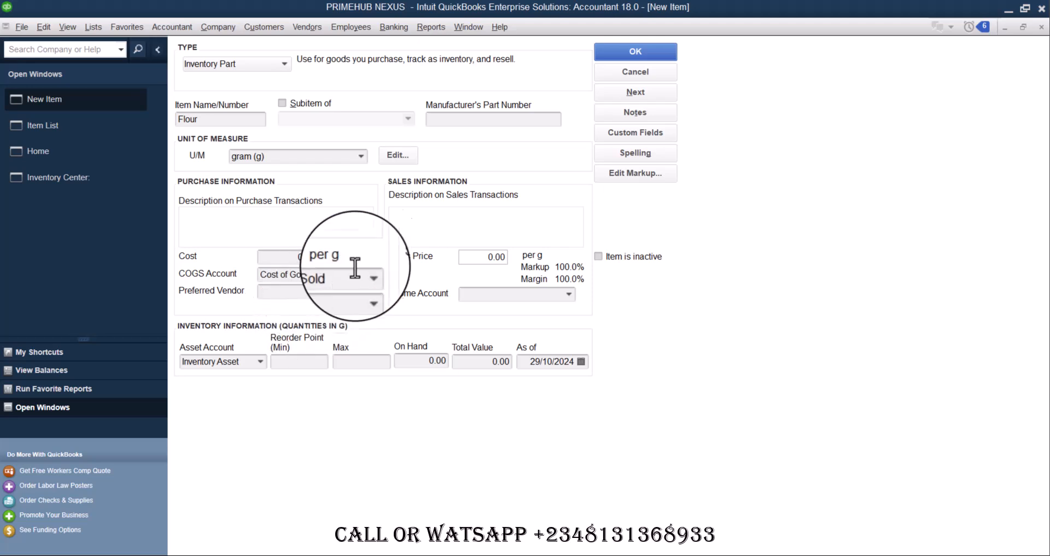
pyautogui.click(281, 257)
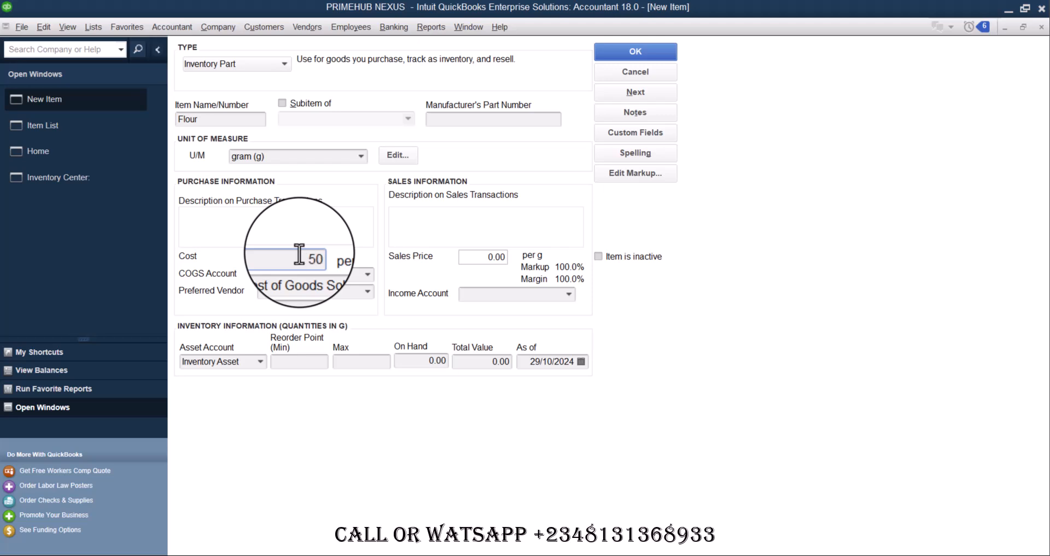
pyautogui.press('Tab')
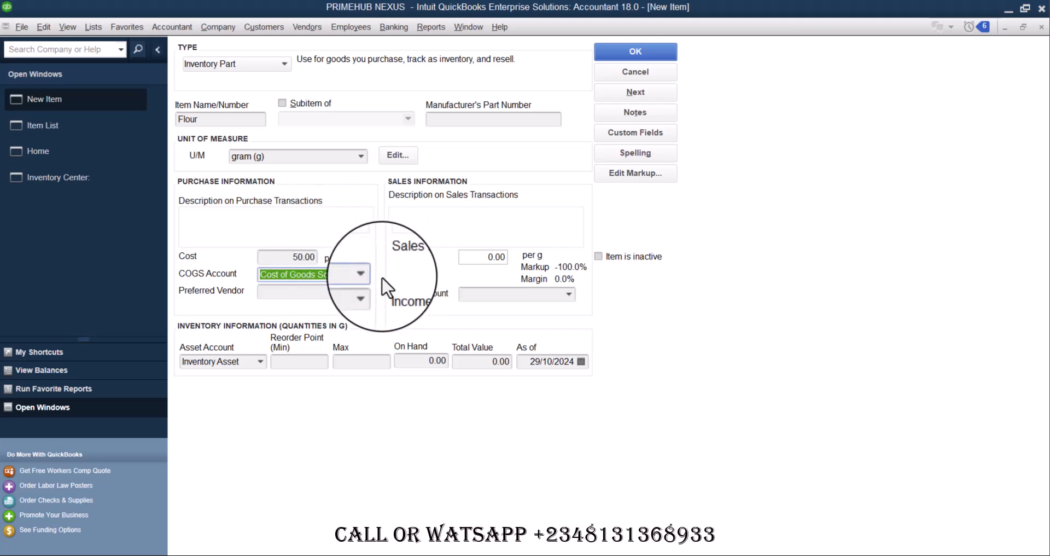
# Step: Assign the Sales income account to Flour and save it, continuing with another new item
pyautogui.click(569, 294)
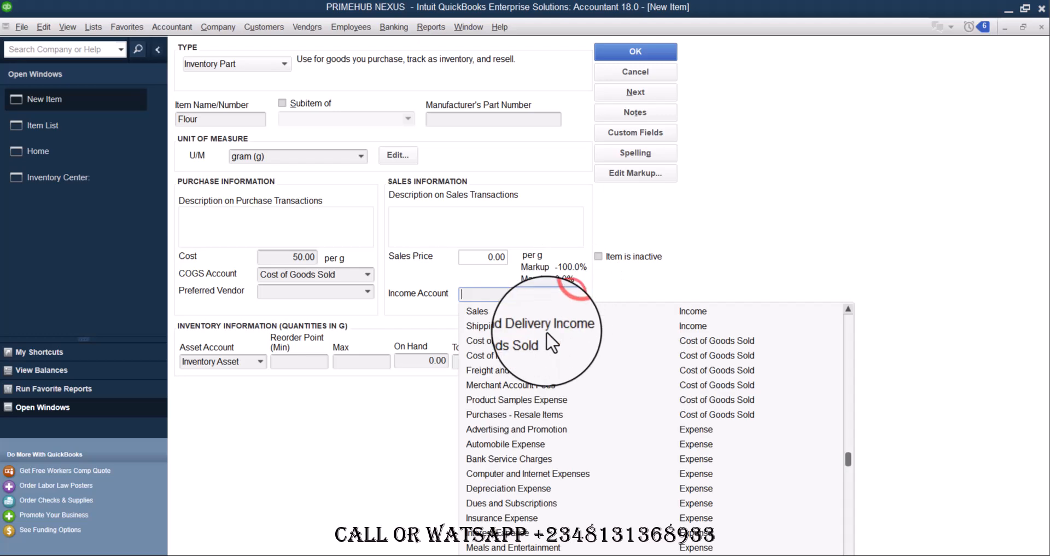
pyautogui.click(544, 308)
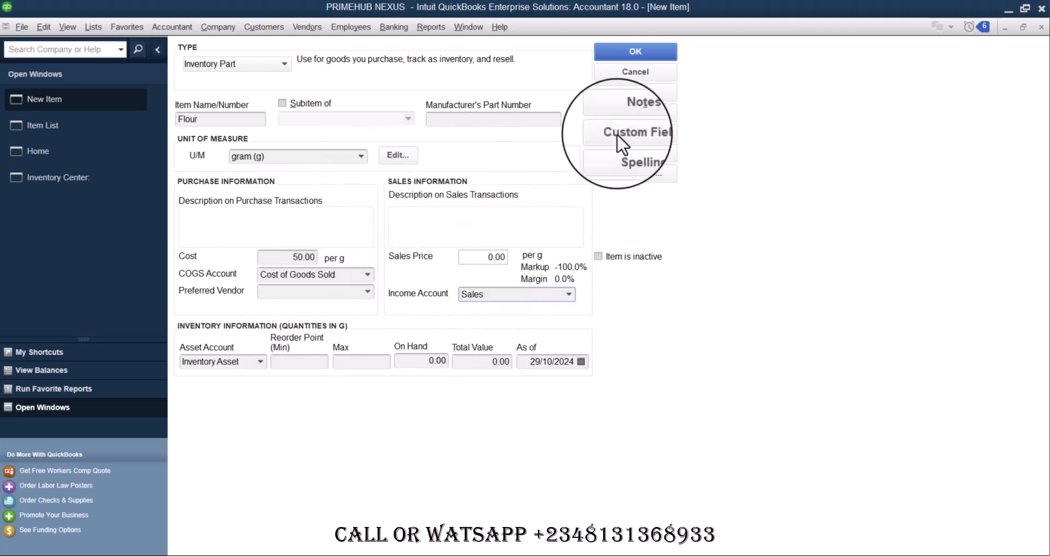
pyautogui.click(635, 92)
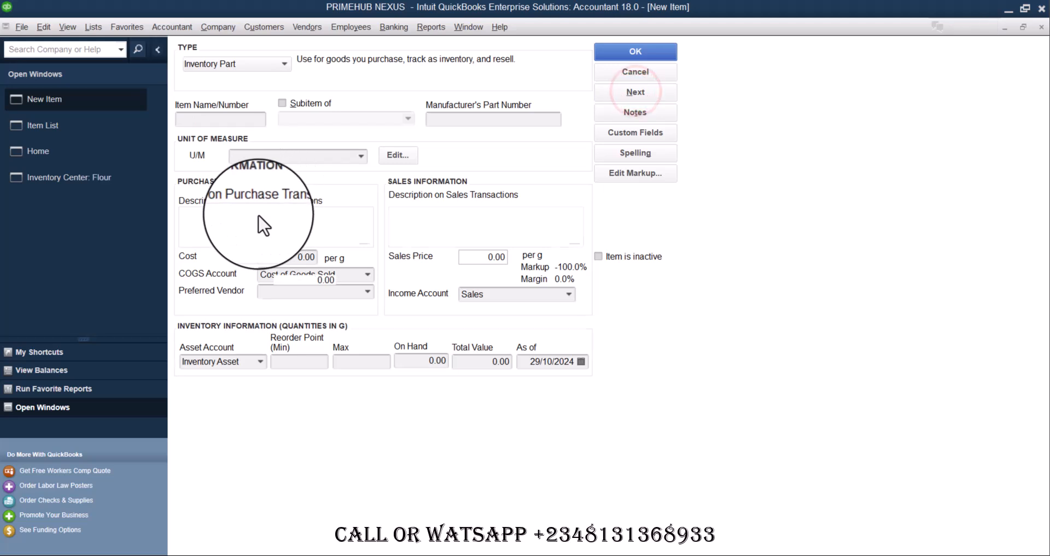
# Step: Discard the unsaved Sugar entry, and edit the Flour item to set its sales price to 70 per gram
pyautogui.click(198, 118)
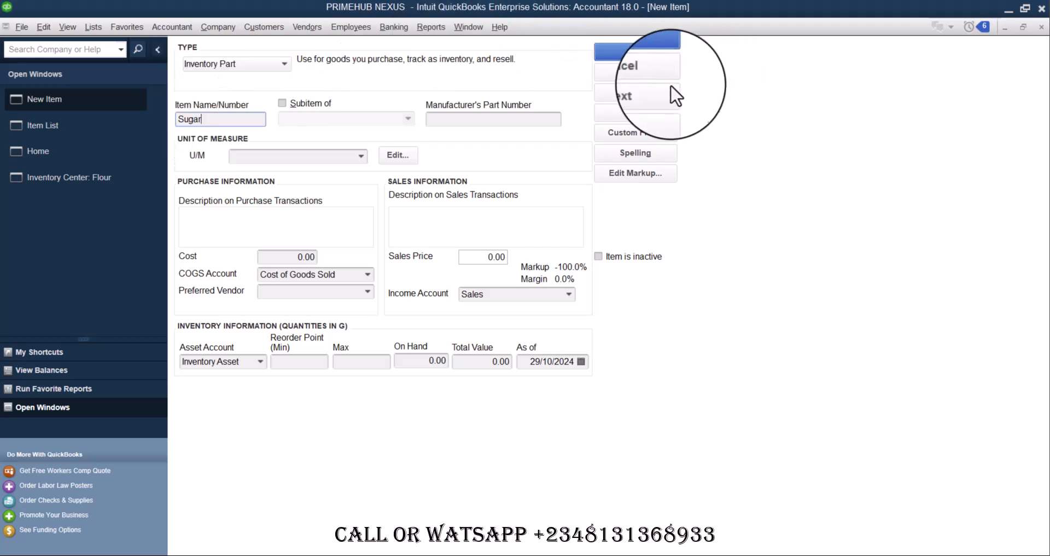
pyautogui.click(633, 70)
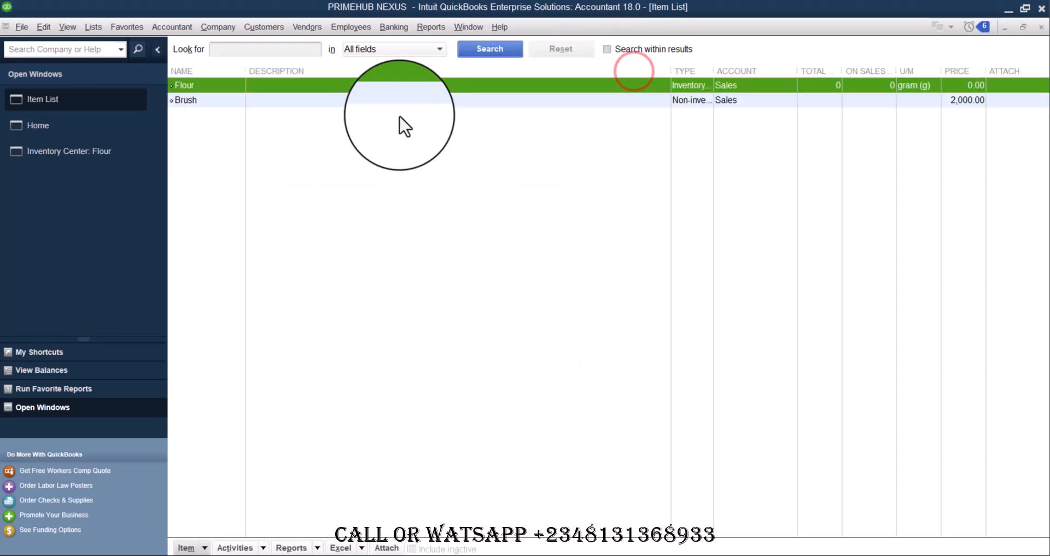
pyautogui.rightClick(268, 82)
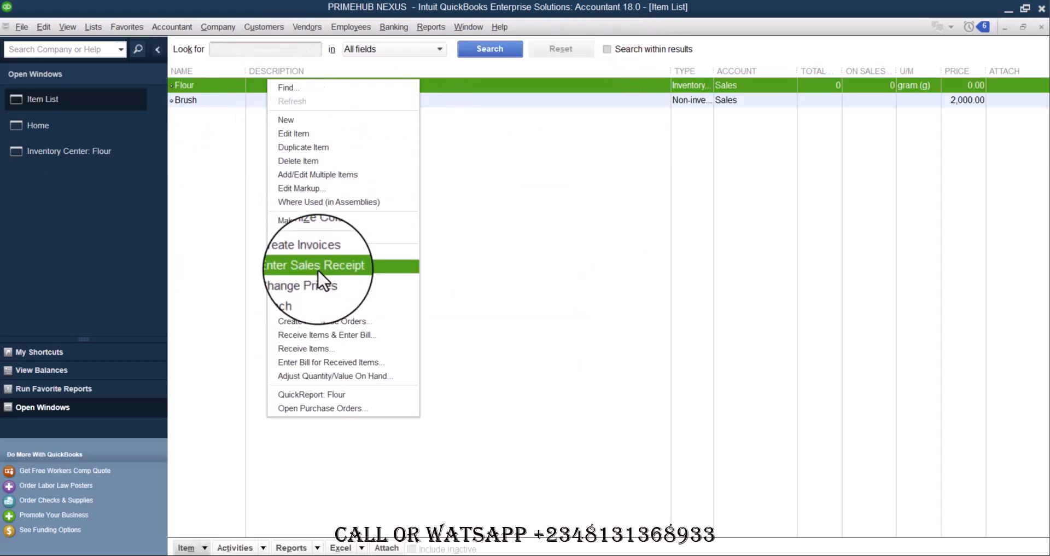
pyautogui.click(284, 134)
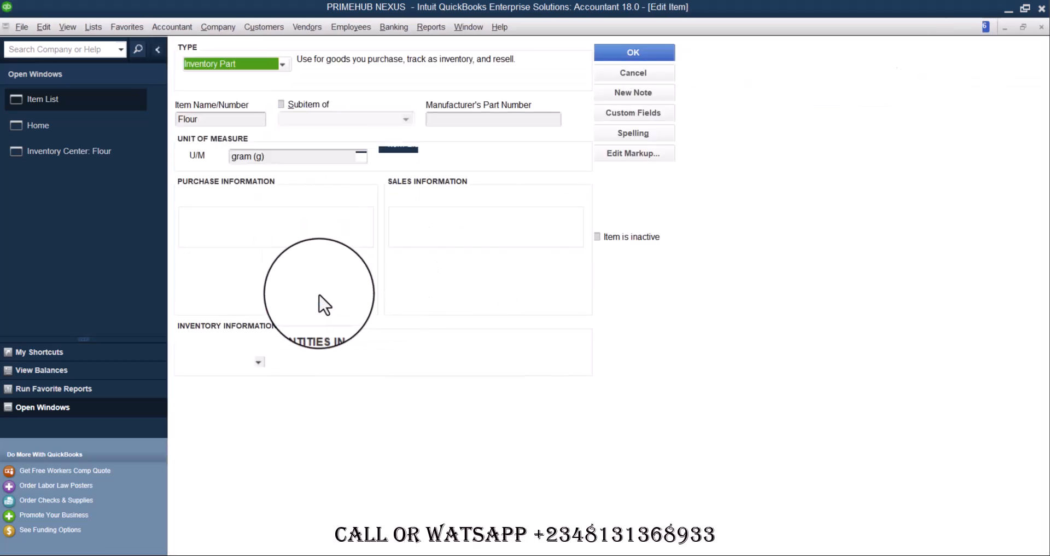
pyautogui.click(477, 254)
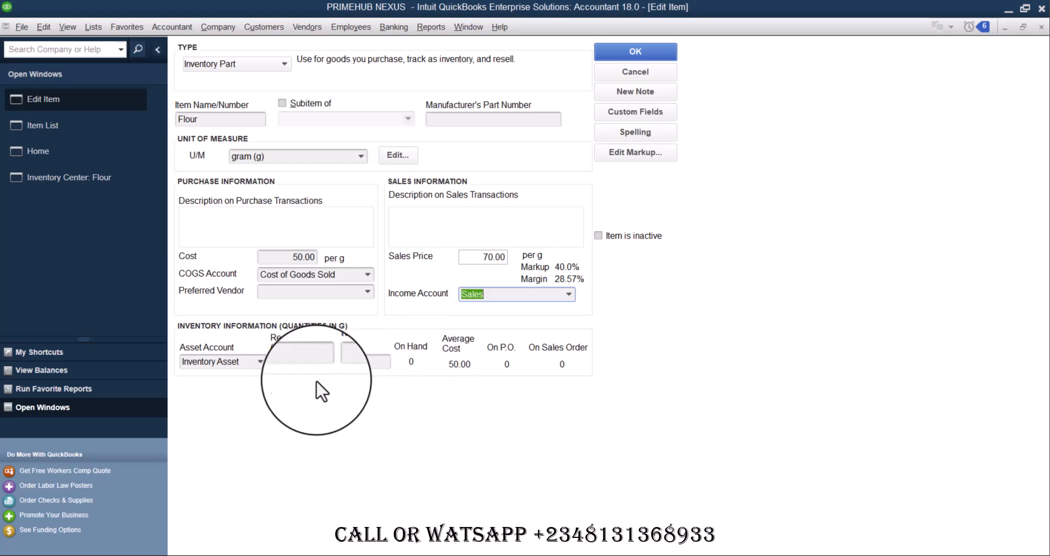
pyautogui.click(640, 49)
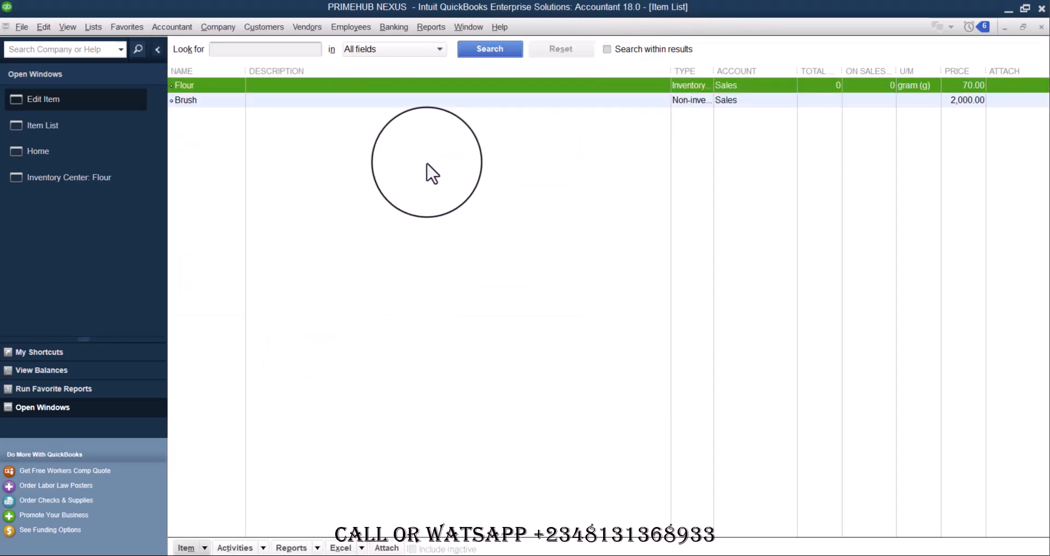
# Step: Start another new item of type Inventory Part and name it Sugar
pyautogui.rightClick(418, 164)
pyautogui.click(442, 201)
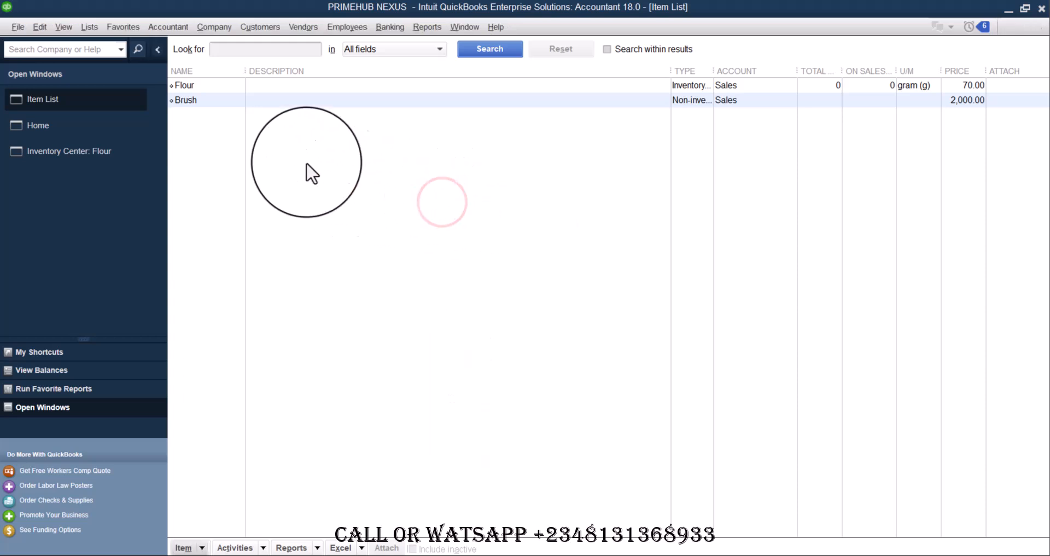
pyautogui.click(257, 64)
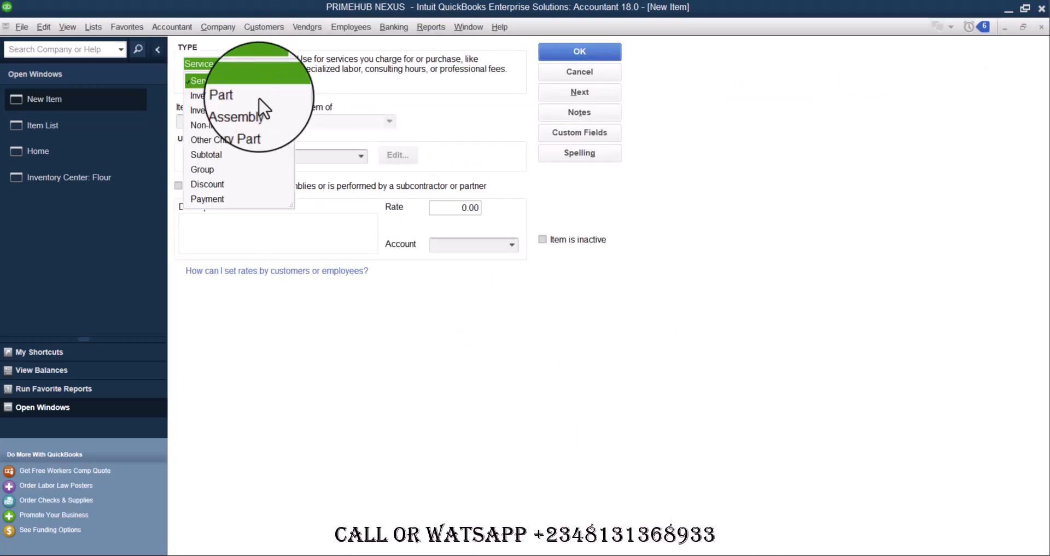
pyautogui.click(248, 96)
pyautogui.click(233, 122)
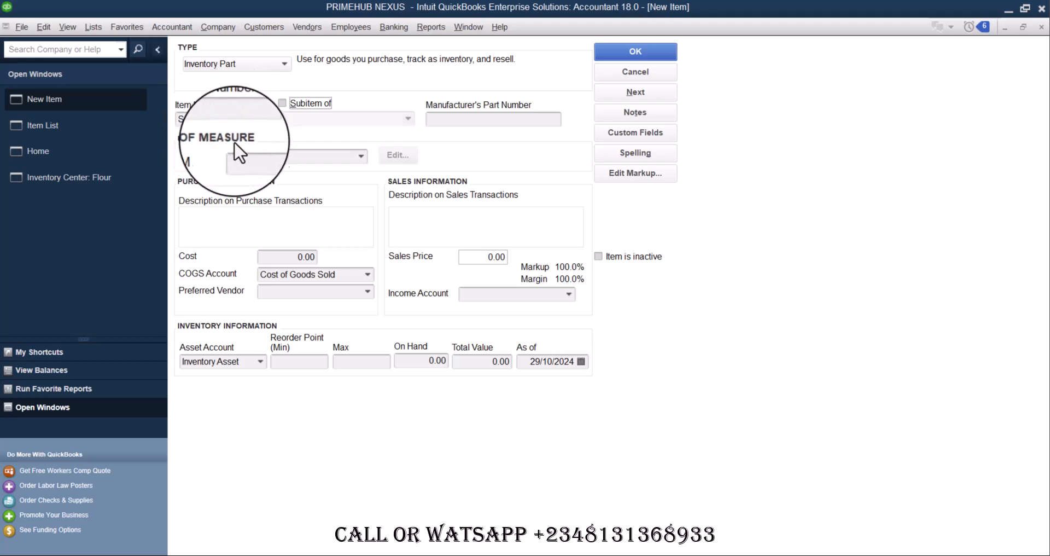
# Step: Set Sugar's unit of measure to gram and its purchase cost to 35 per gram
pyautogui.click(353, 157)
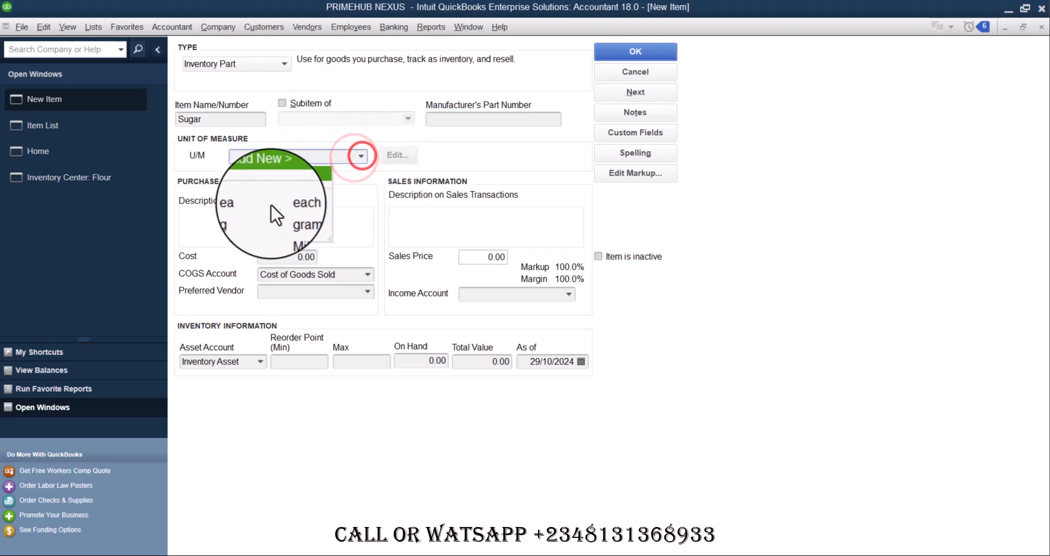
pyautogui.click(256, 218)
pyautogui.click(280, 255)
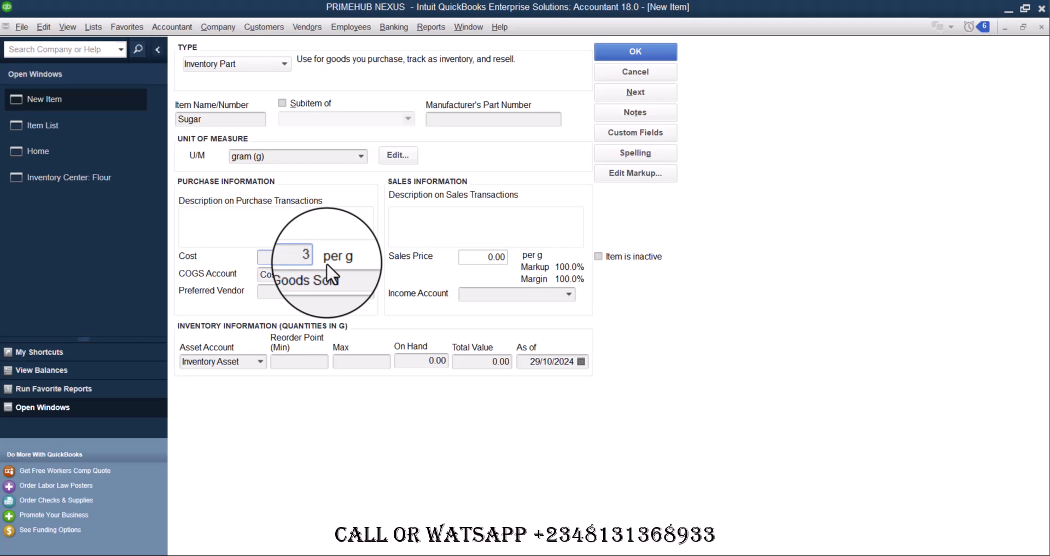
pyautogui.press('Tab')
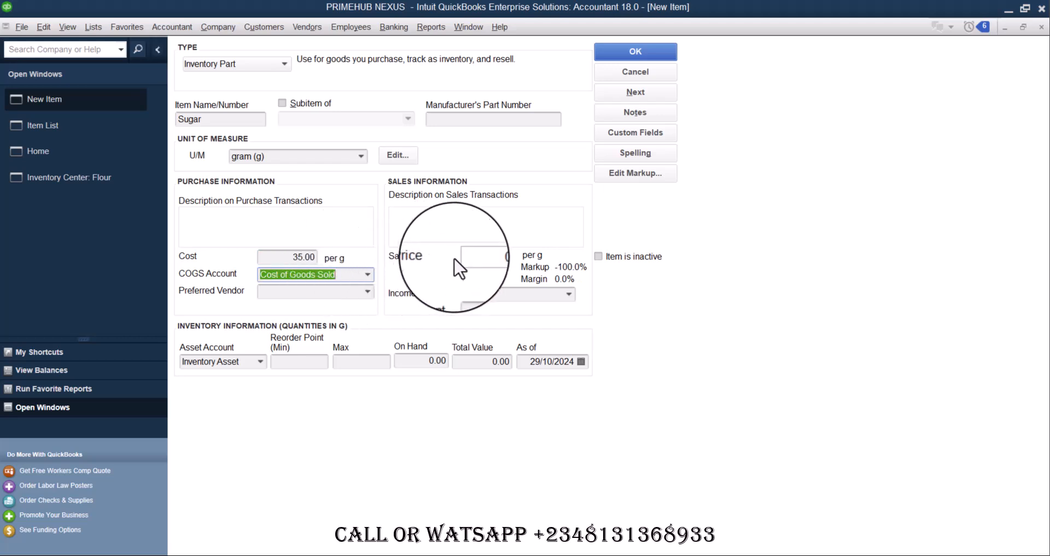
# Step: Set Sugar's sales price to 50 per gram
pyautogui.click(474, 255)
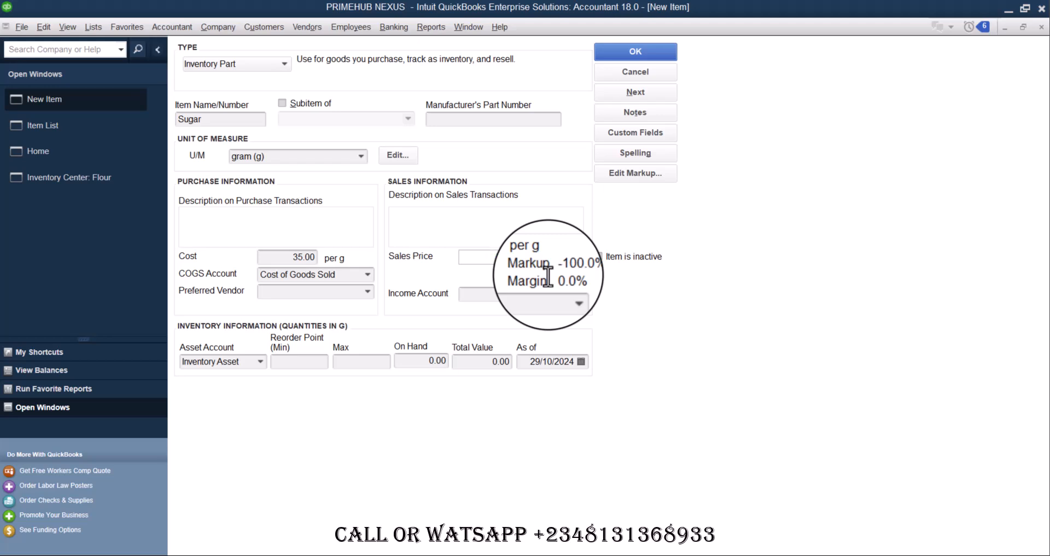
pyautogui.write('50')
pyautogui.press('Tab')
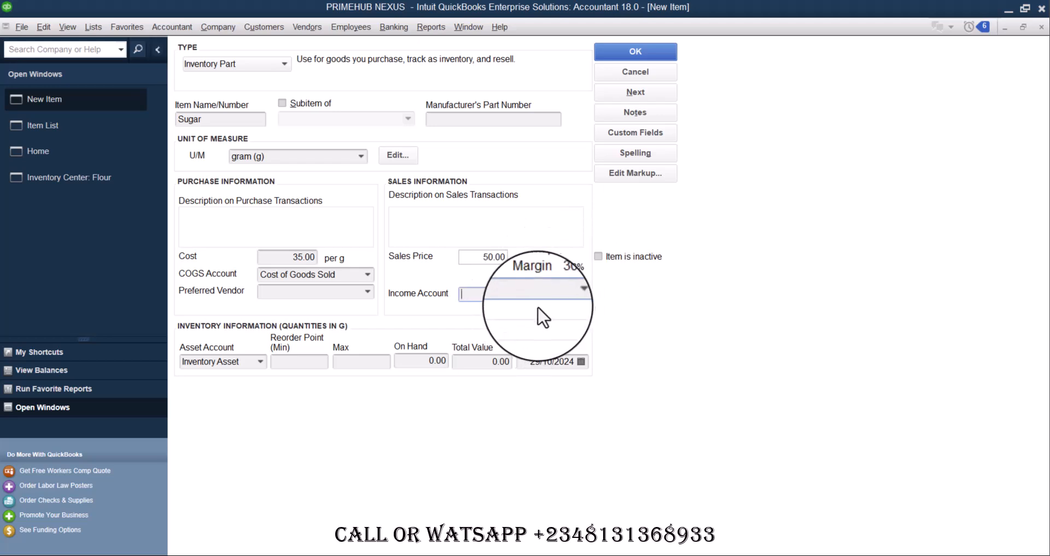
# Step: Save Sugar with Sales as its income account and start the next Inventory Part item, named Baking Powder
pyautogui.click(648, 95)
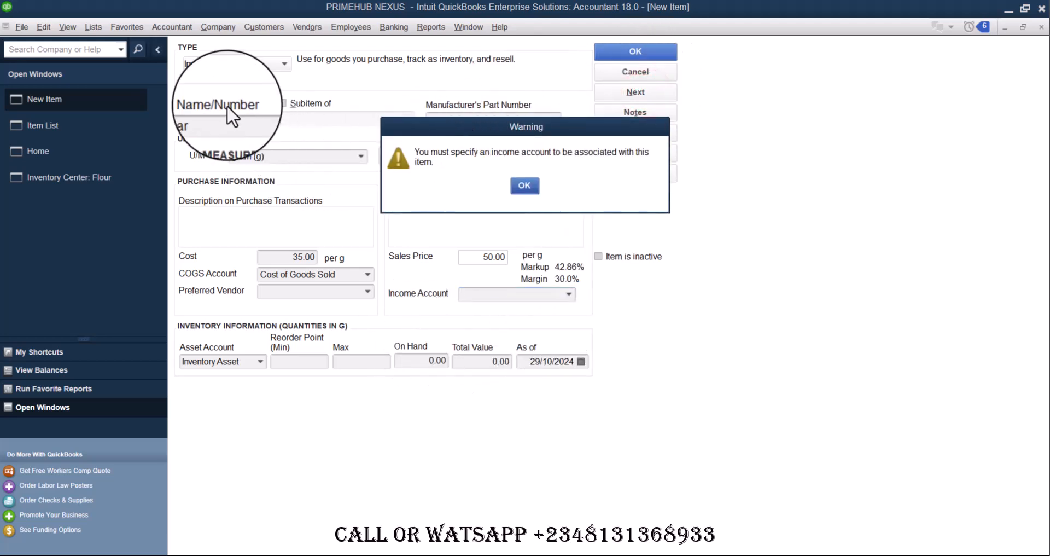
pyautogui.click(514, 182)
pyautogui.click(569, 295)
pyautogui.click(525, 308)
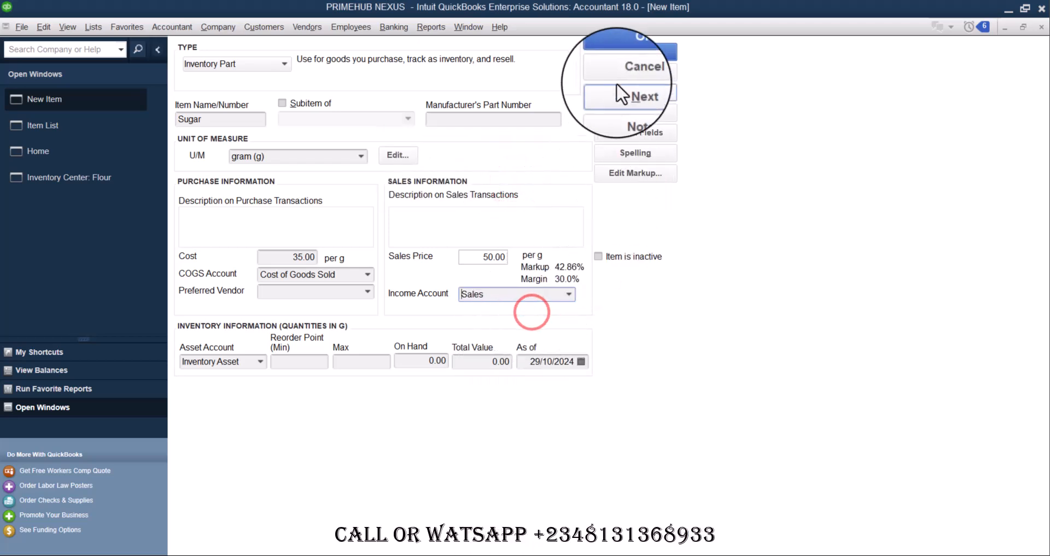
pyautogui.click(634, 92)
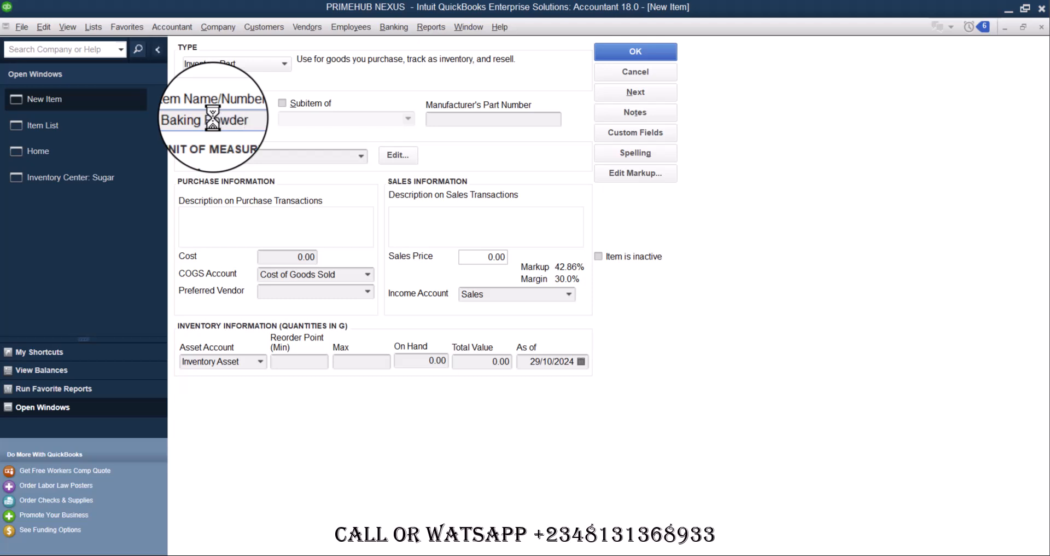
# Step: Set Baking Powder's unit of measure to gram and its purchase cost to 75 per gram
pyautogui.click(361, 156)
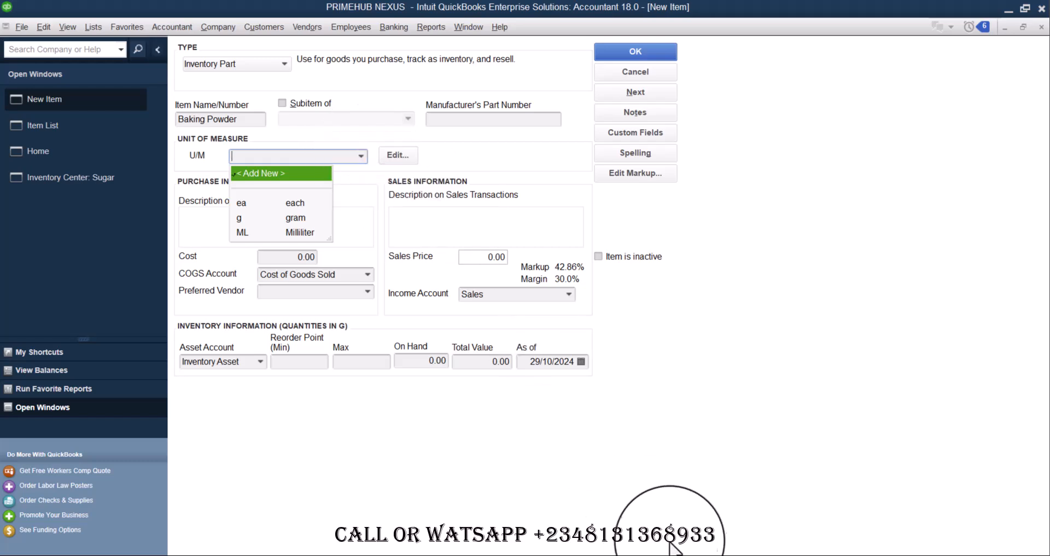
pyautogui.moveTo(728, 519)
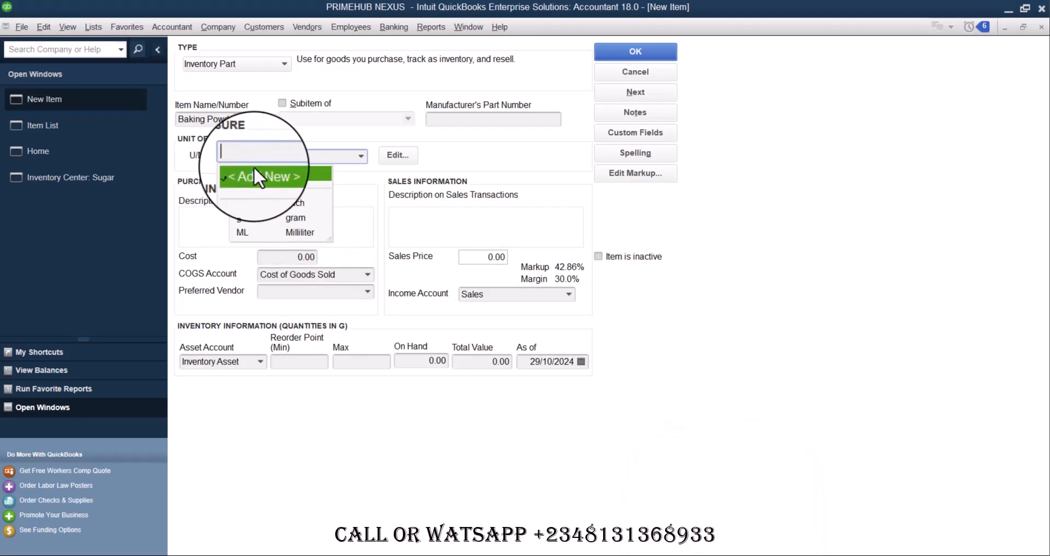
pyautogui.click(240, 217)
pyautogui.click(301, 257)
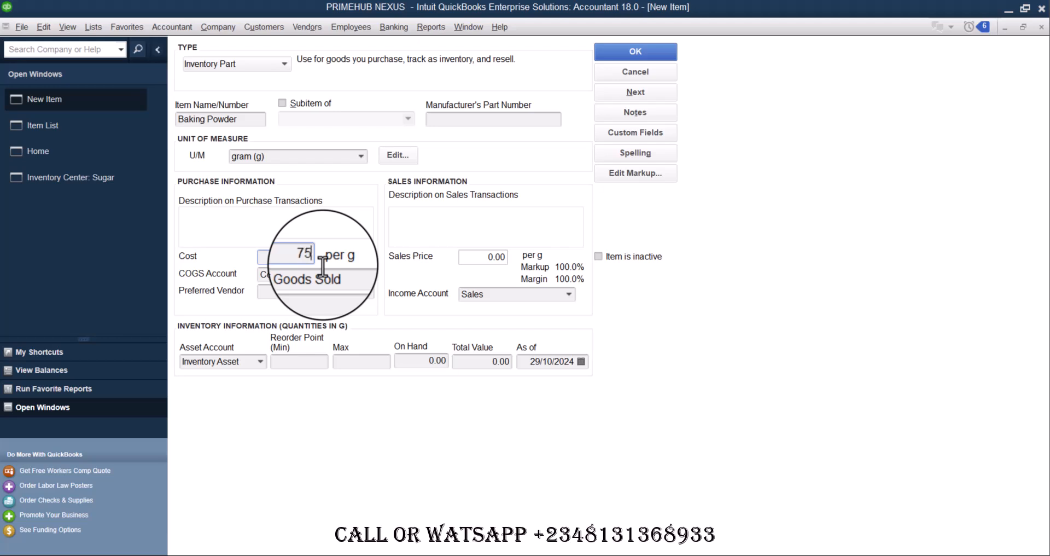
# Step: Set Baking Powder's sales price to 90 per gram
pyautogui.click(481, 257)
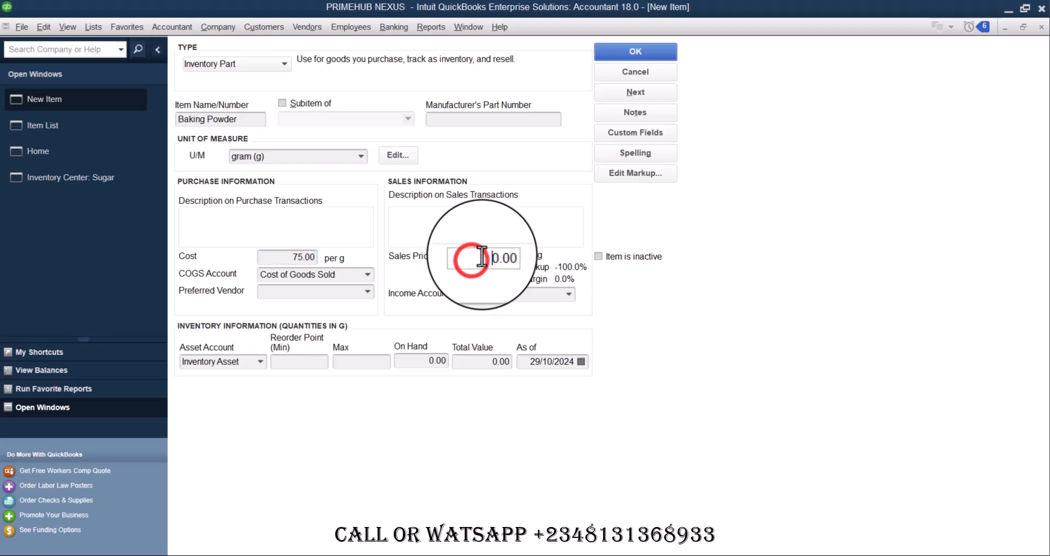
pyautogui.write('90')
pyautogui.press('Tab')
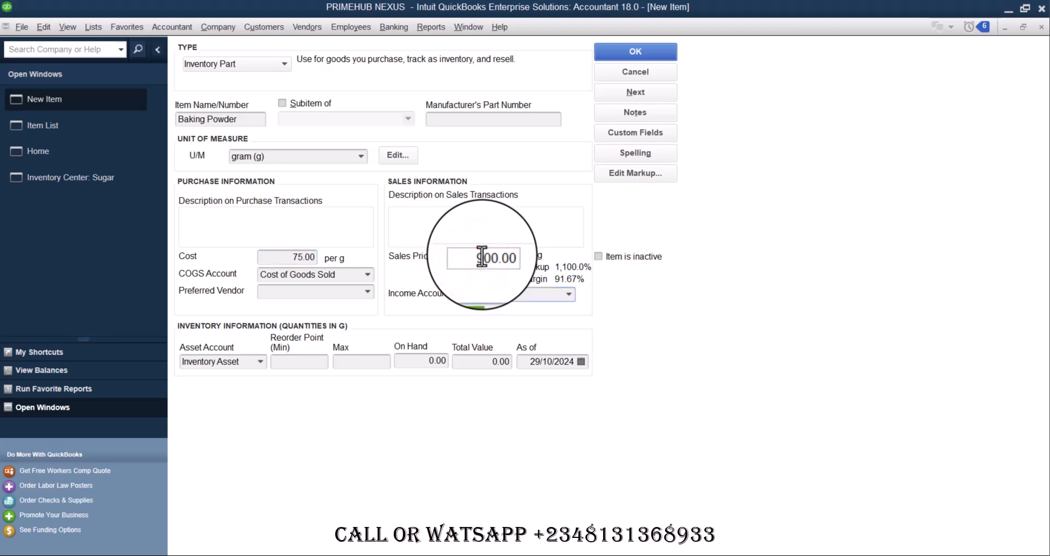
pyautogui.click(496, 257)
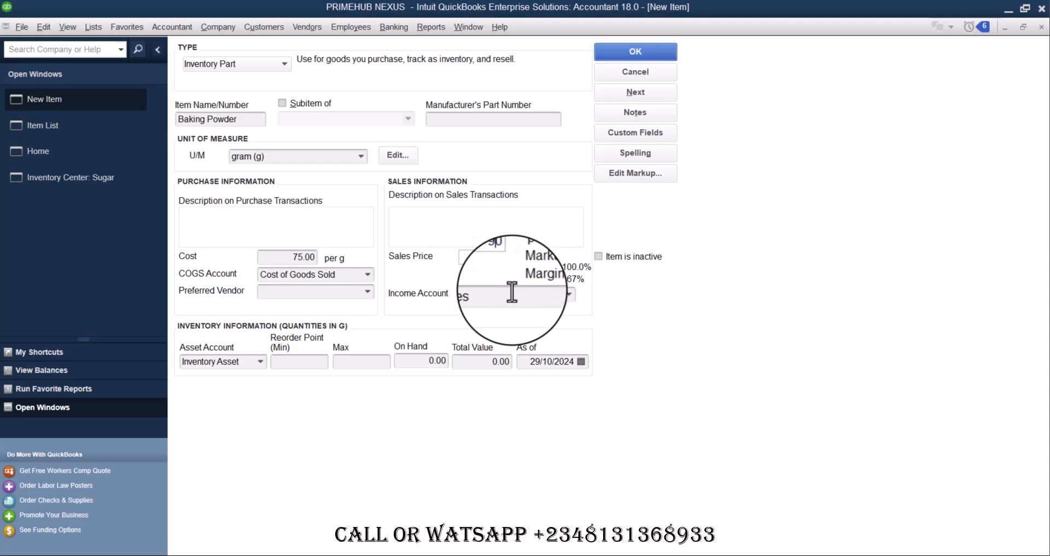
pyautogui.press('Tab')
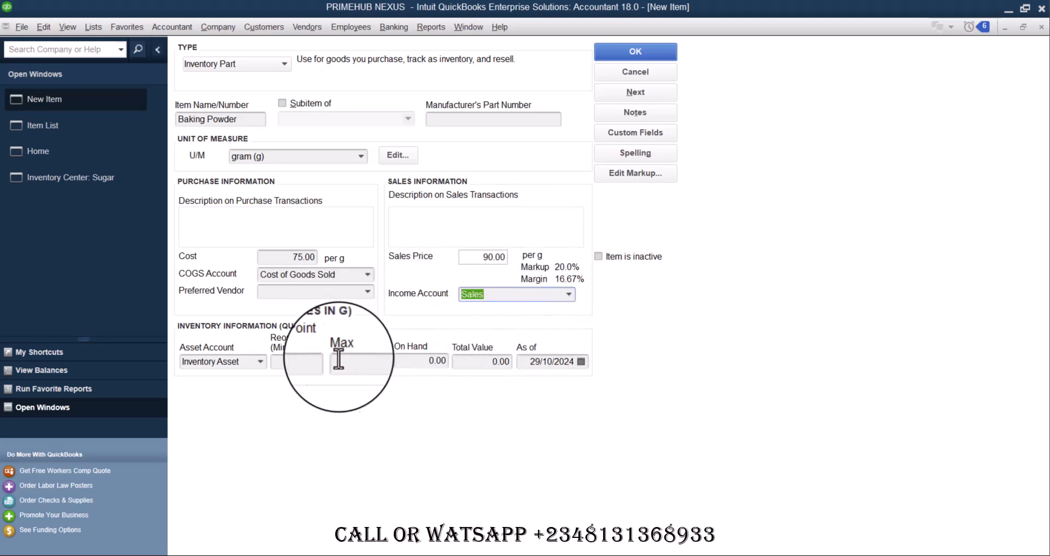
# Step: Save Baking Powder and start the next Inventory Part item, named Salt, with gram as its unit of measure
pyautogui.click(621, 85)
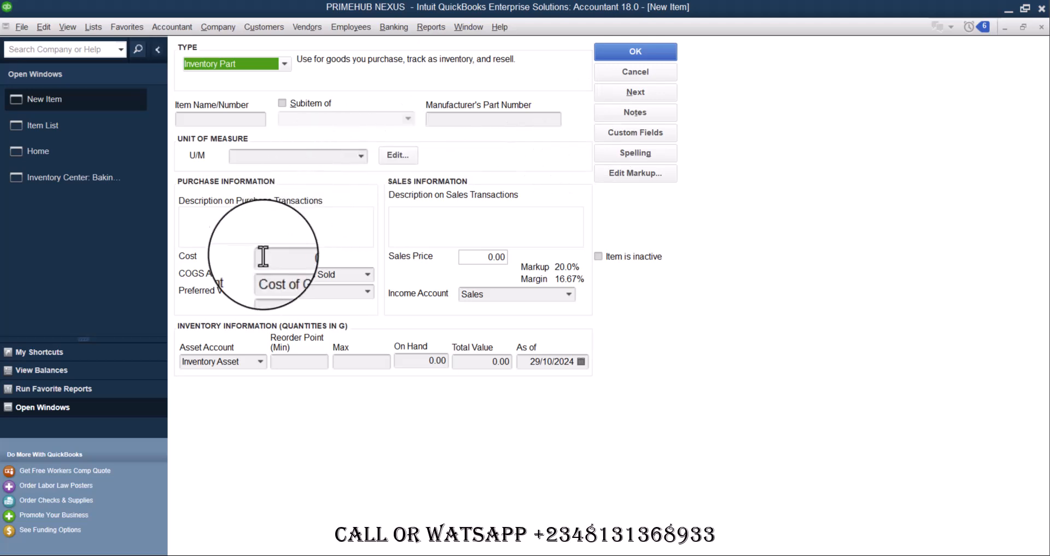
pyautogui.click(231, 119)
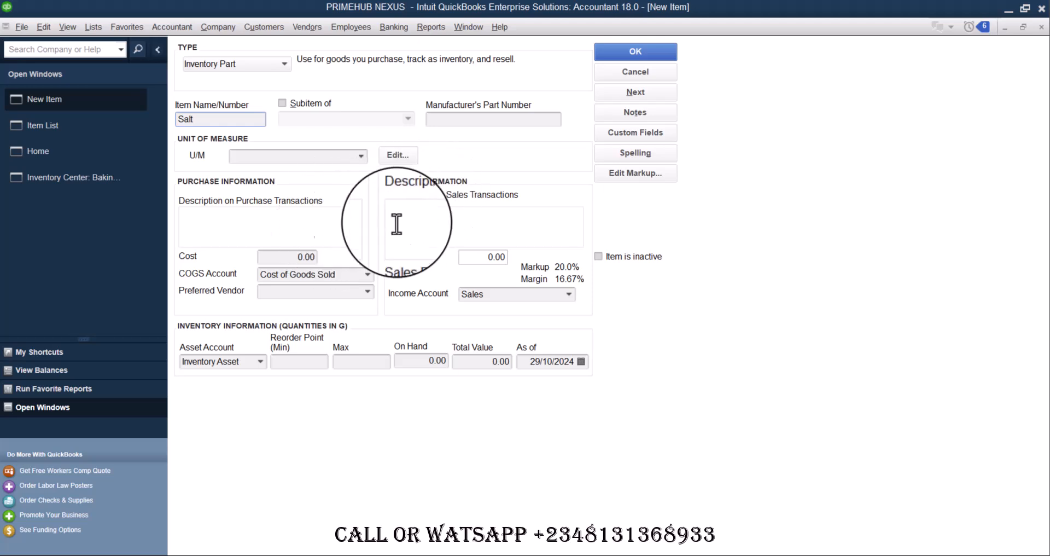
pyautogui.click(361, 157)
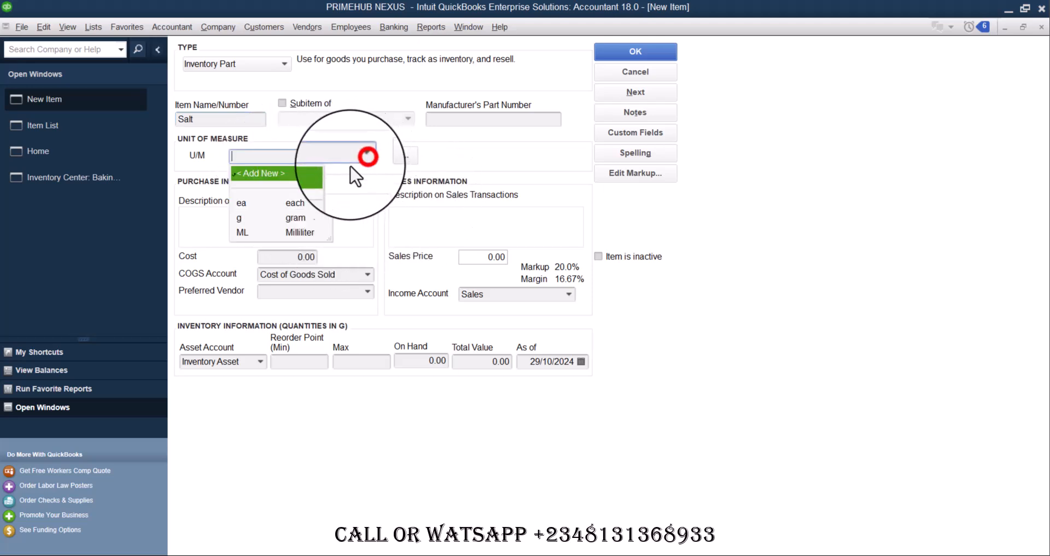
pyautogui.click(276, 222)
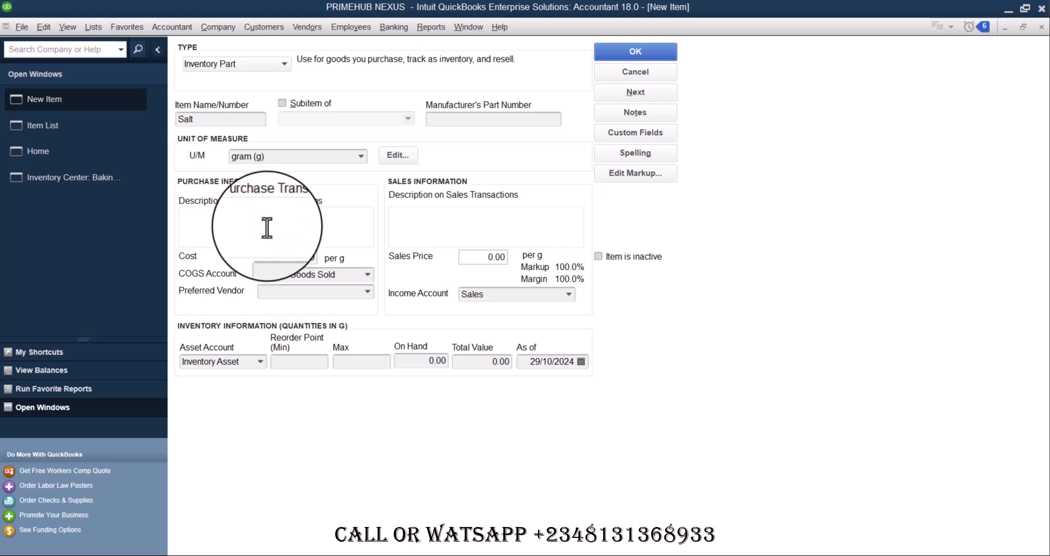
# Step: Set Salt's purchase cost to 20 per gram and its sales price to 45 per gram
pyautogui.click(284, 257)
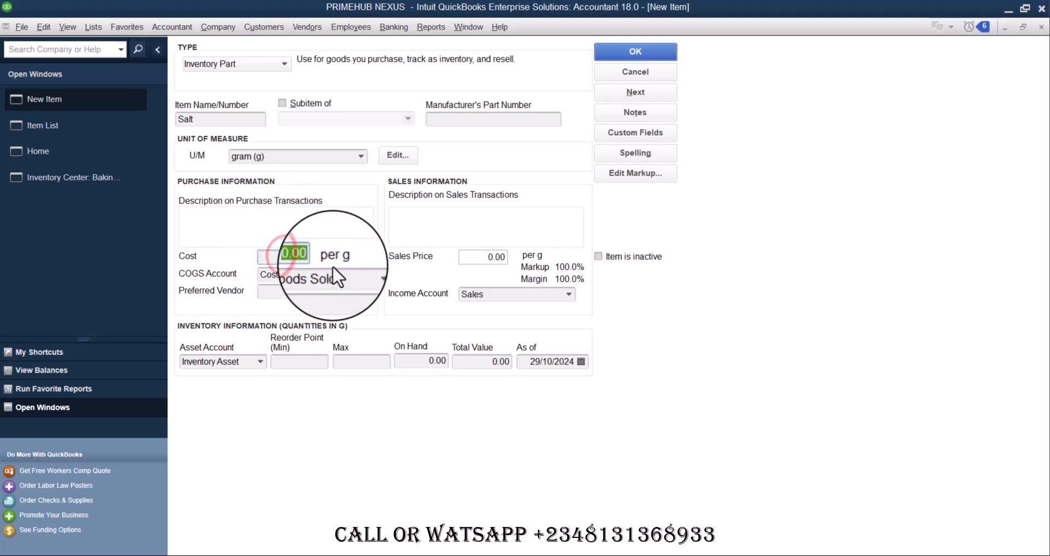
pyautogui.write('20.00')
pyautogui.press('Tab')
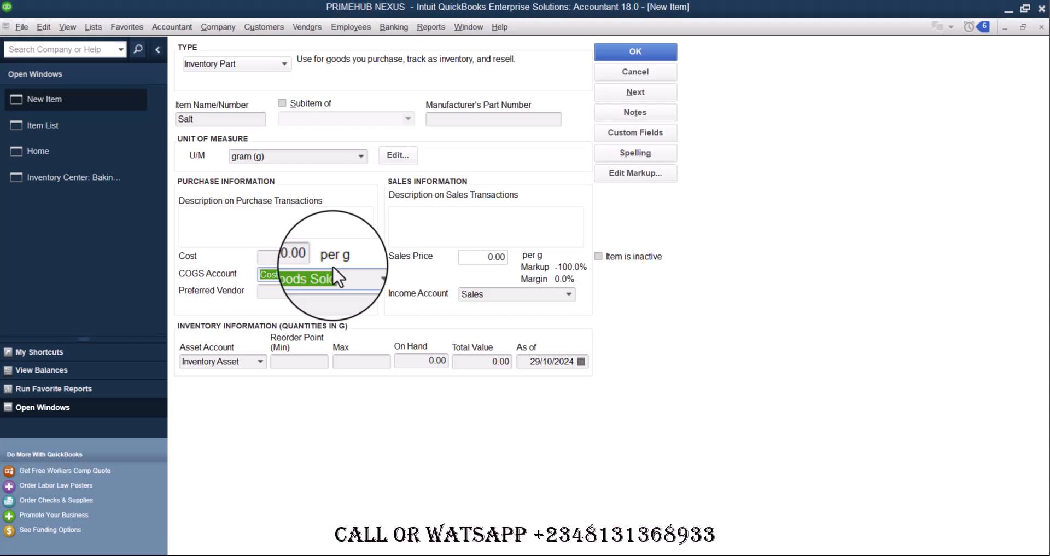
pyautogui.click(470, 258)
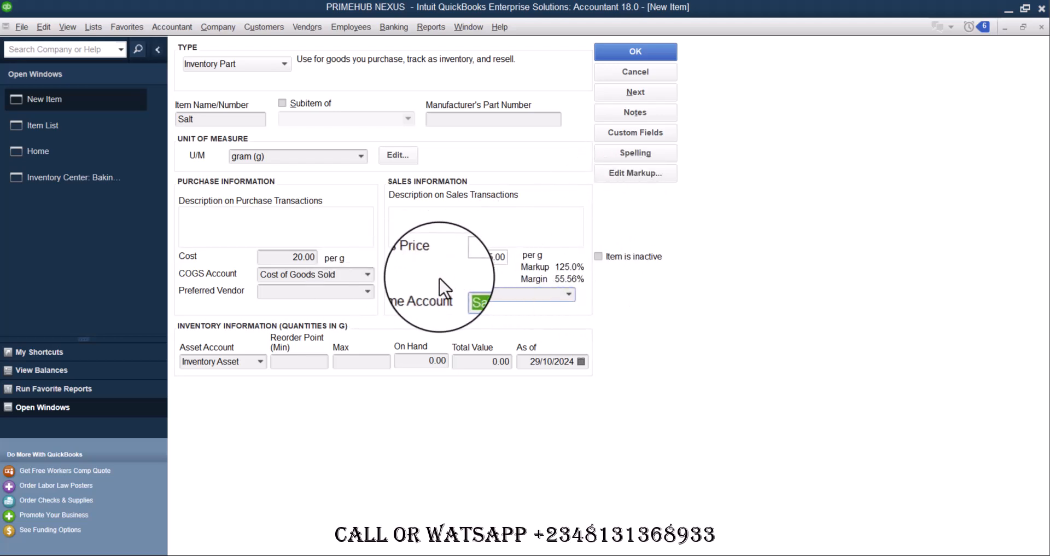
# Step: Save Salt and start the next Inventory Part item, named Butter, with gram as its unit of measure
pyautogui.click(635, 92)
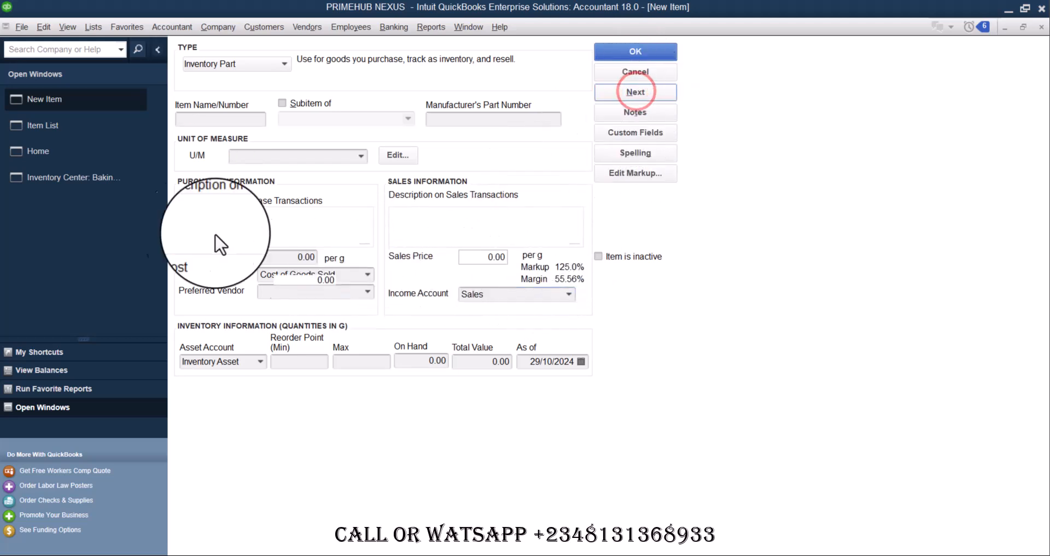
pyautogui.click(228, 116)
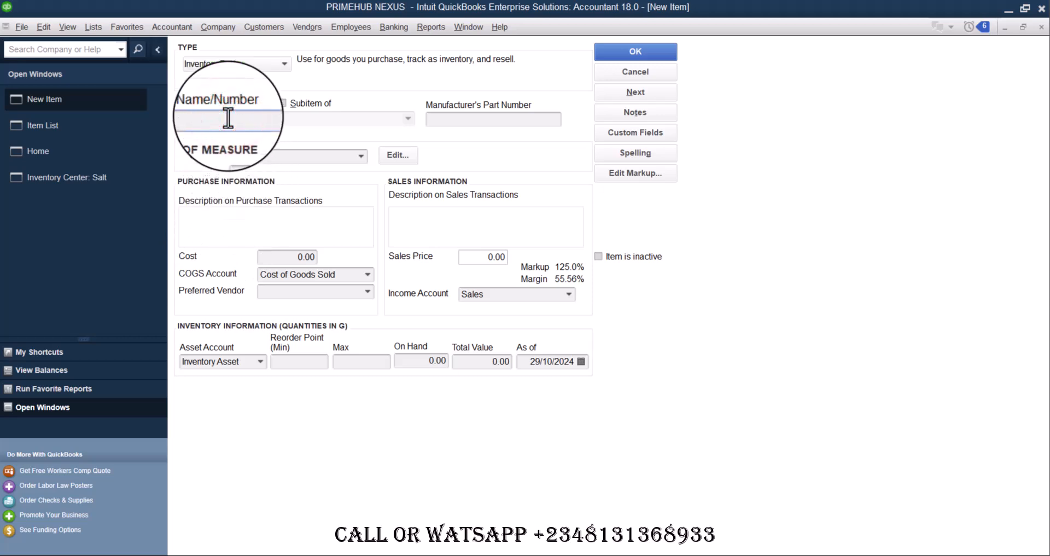
pyautogui.write('Butter')
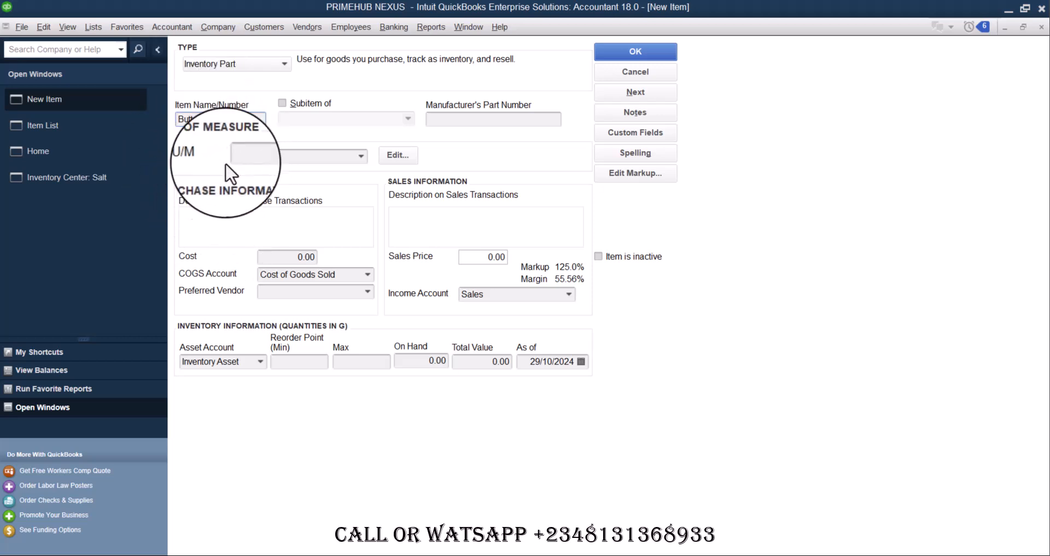
pyautogui.click(361, 155)
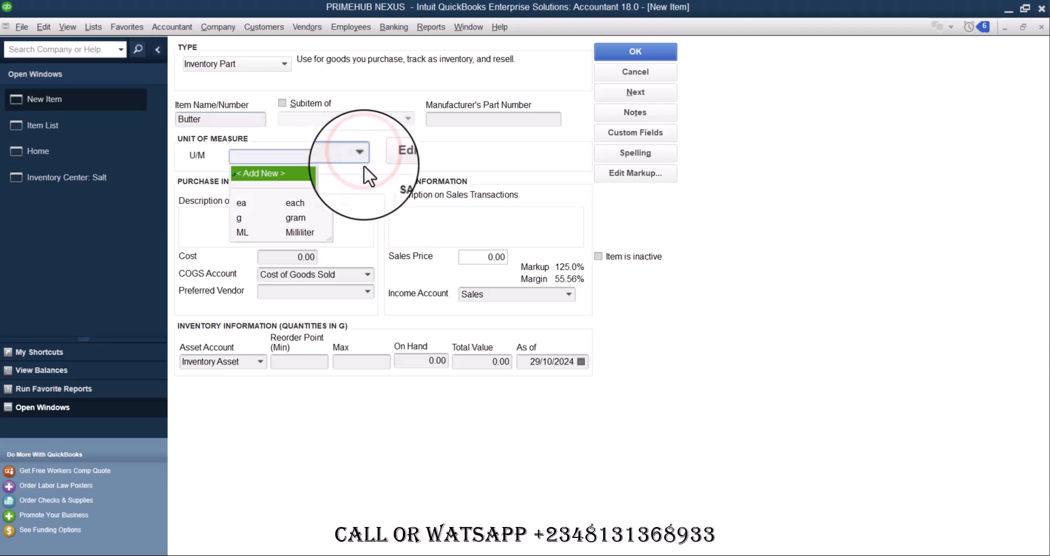
pyautogui.click(293, 217)
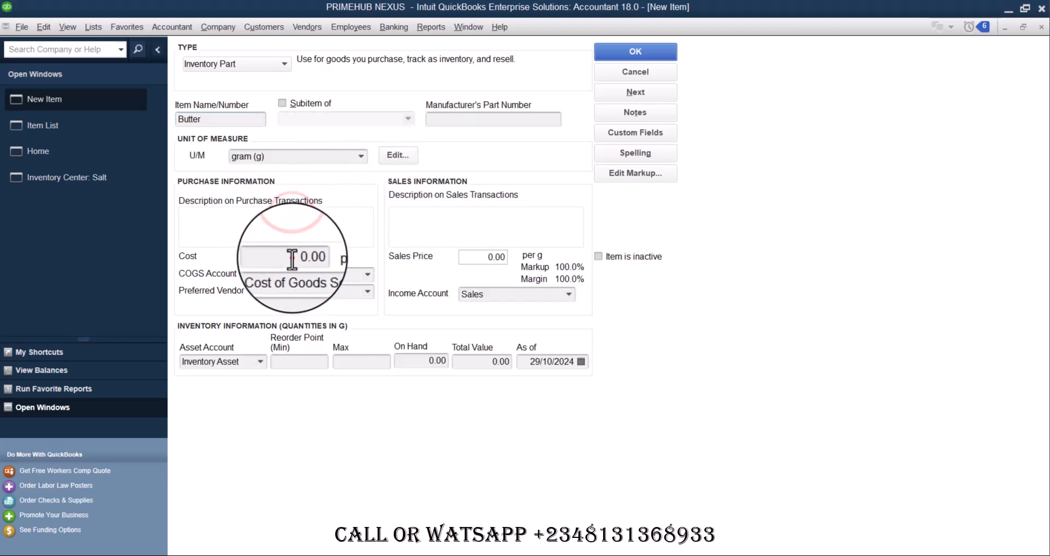
# Step: Set Butter's purchase cost to 35 per gram and its sales price to 45 per gram
pyautogui.click(287, 255)
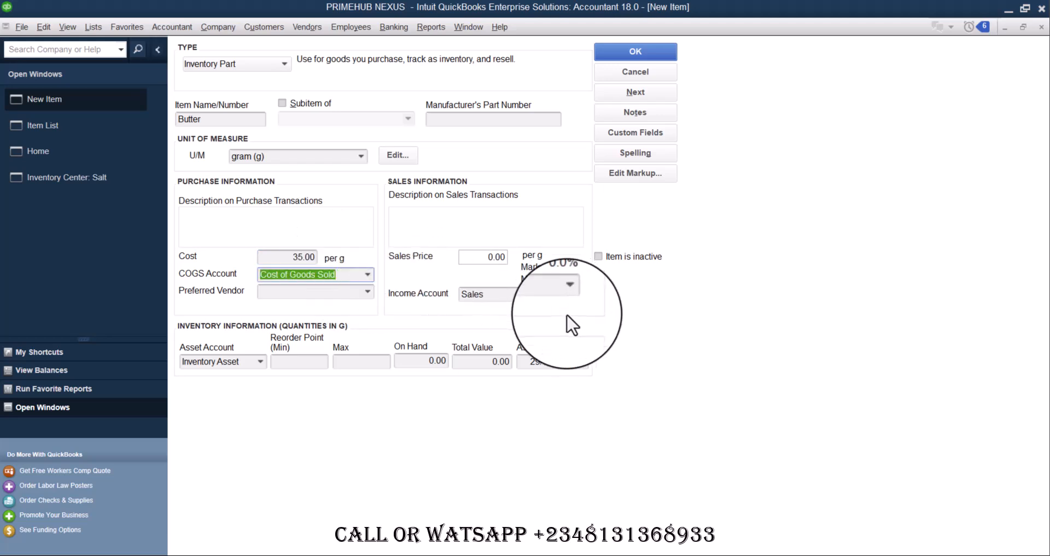
pyautogui.click(492, 257)
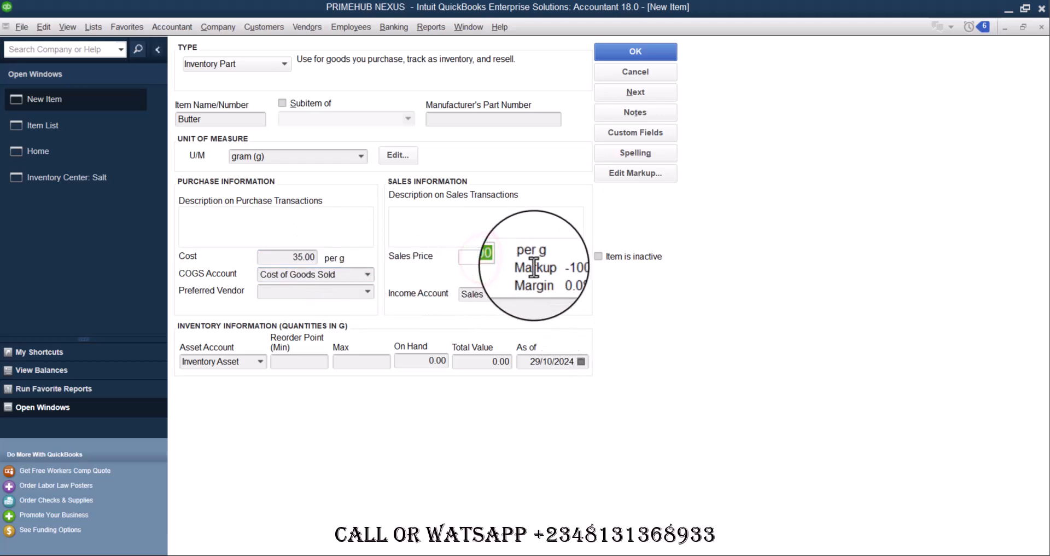
pyautogui.press('Tab')
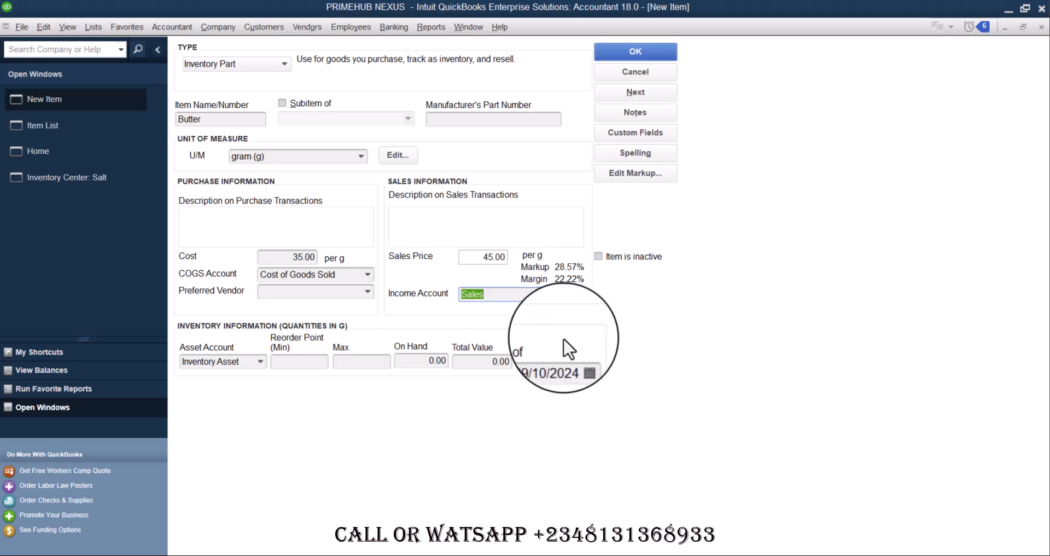
# Step: Save Butter and start the next Inventory Part item, named Egg, with each as its unit of measure
pyautogui.click(635, 92)
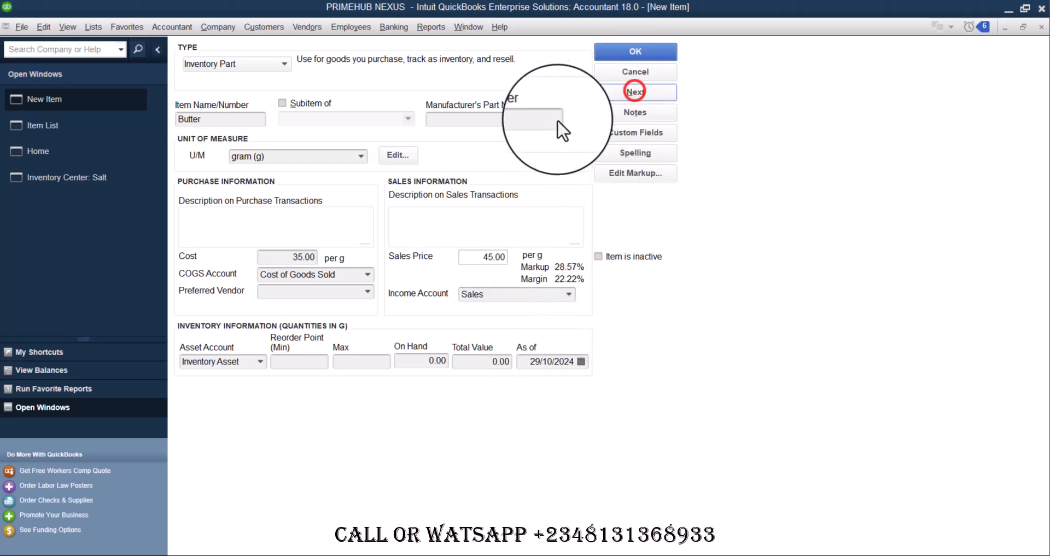
pyautogui.click(223, 118)
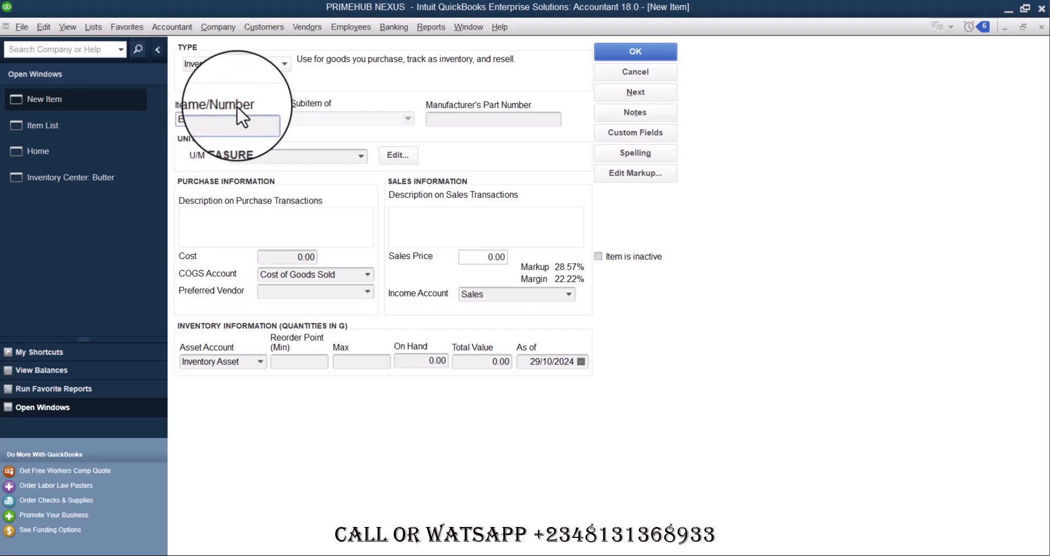
pyautogui.click(361, 156)
pyautogui.click(284, 201)
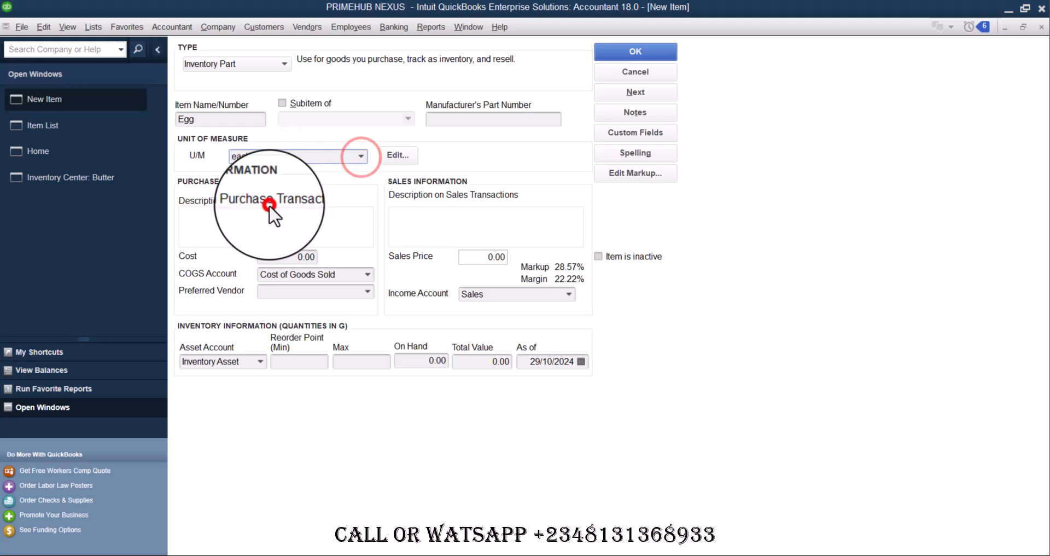
# Step: Set Egg's purchase cost to 60 each and its sales price to 95 each
pyautogui.click(293, 257)
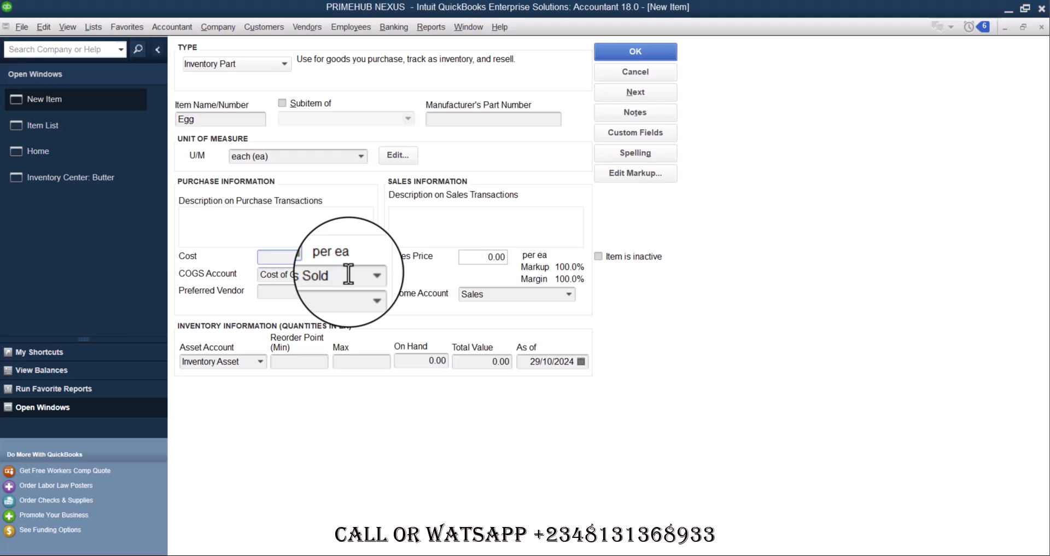
pyautogui.press('Tab')
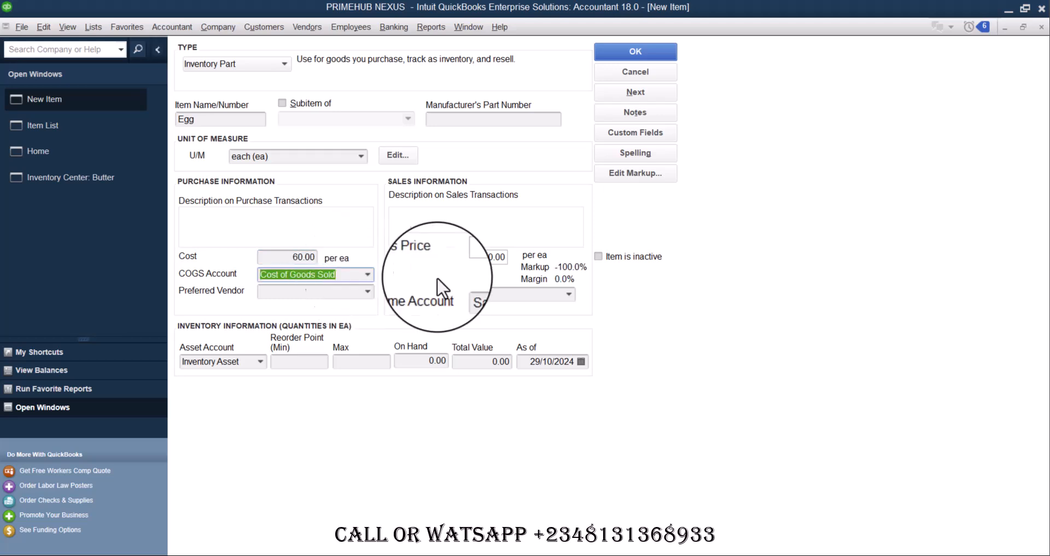
pyautogui.click(480, 258)
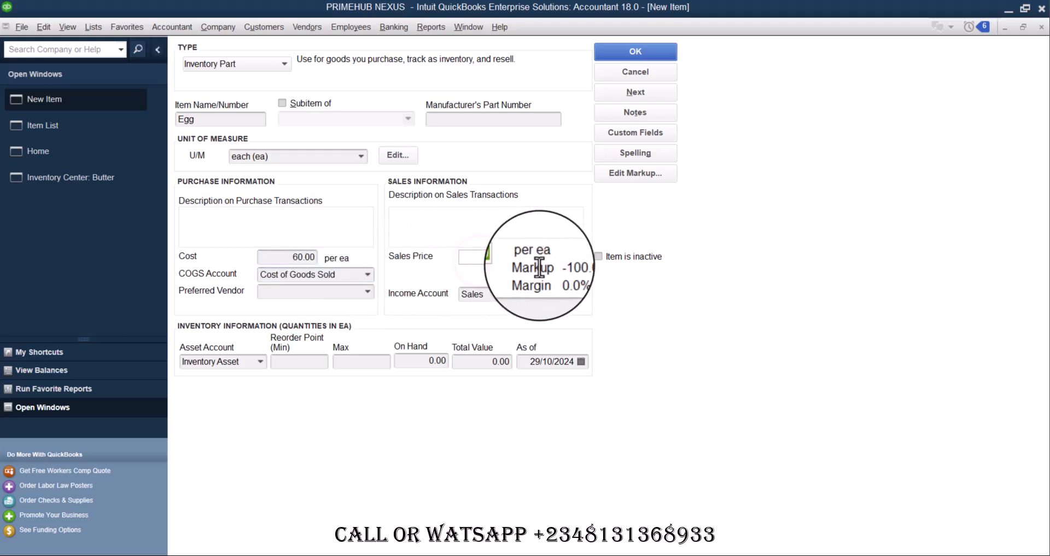
pyautogui.press('Tab')
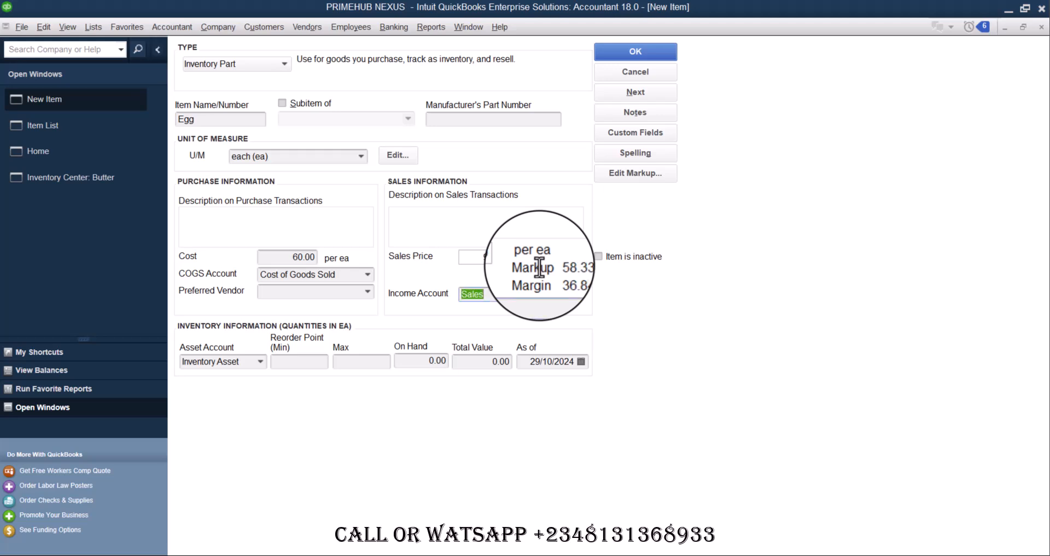
# Step: Save Egg and start the next Inventory Part item, named Milk, with Milliliter as its unit of measure
pyautogui.click(633, 91)
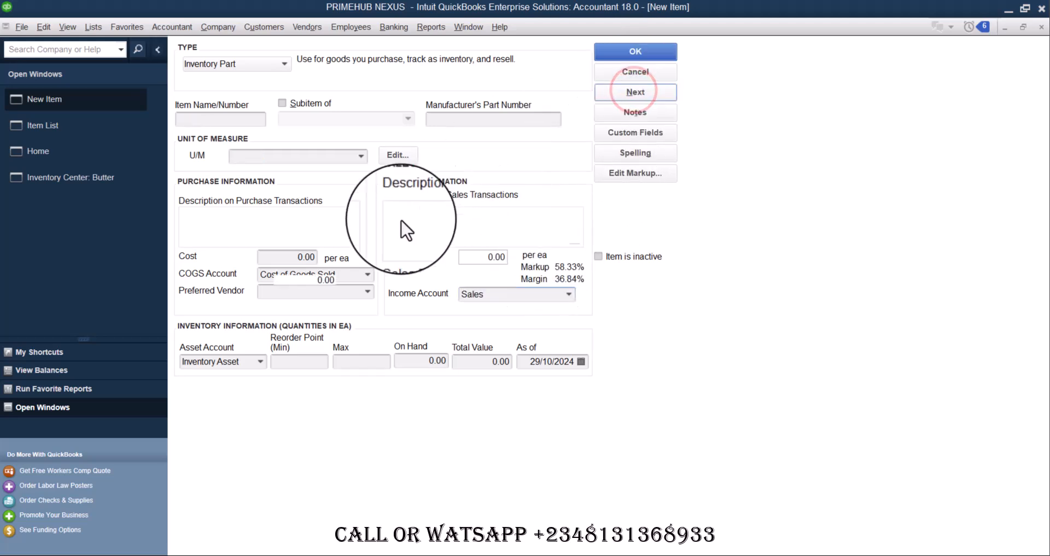
pyautogui.click(221, 120)
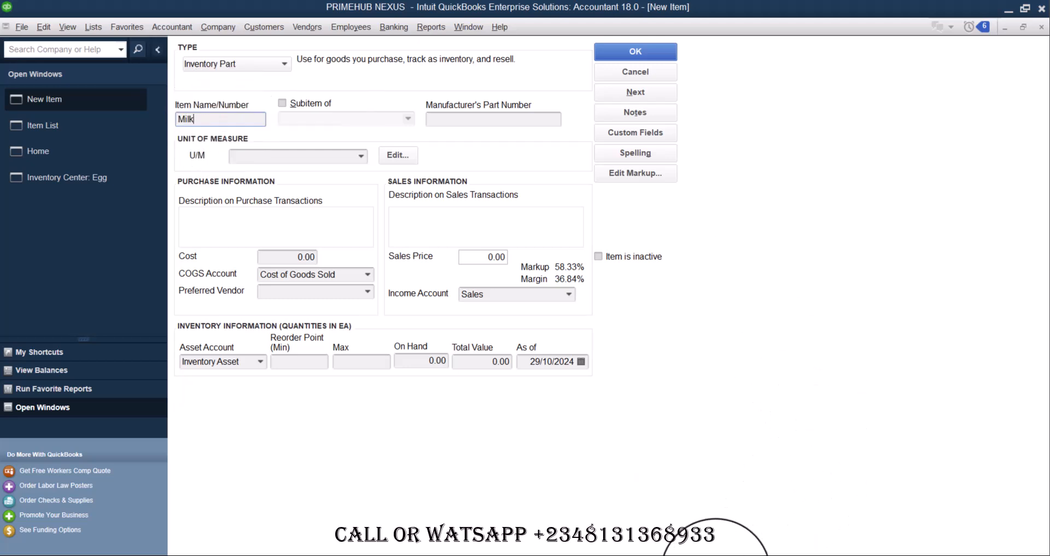
pyautogui.moveTo(728, 536)
pyautogui.moveTo(724, 514)
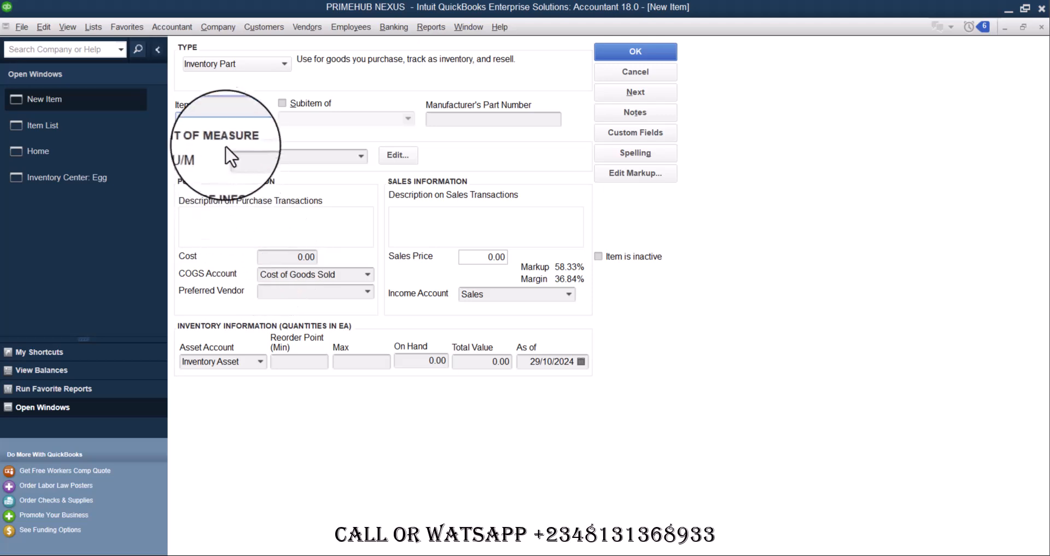
pyautogui.click(361, 156)
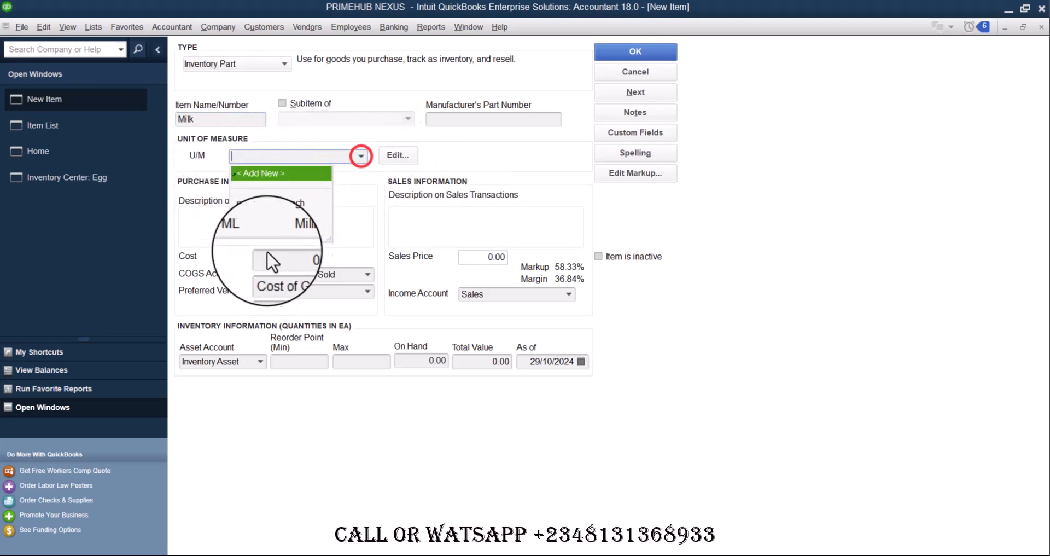
pyautogui.click(287, 232)
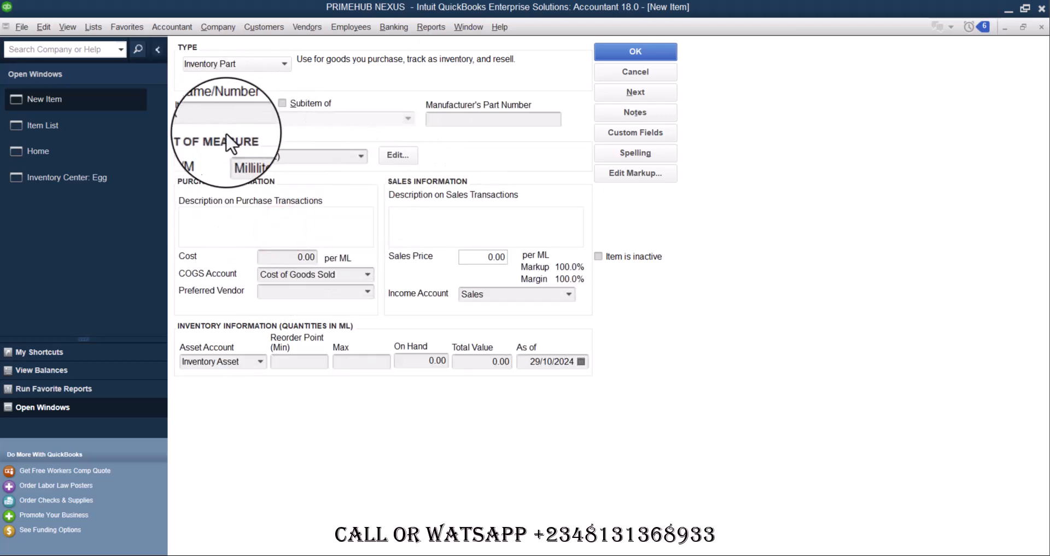
# Step: Set Milk's purchase cost to 15 per milliliter and its sales price to 25 per milliliter
pyautogui.click(289, 252)
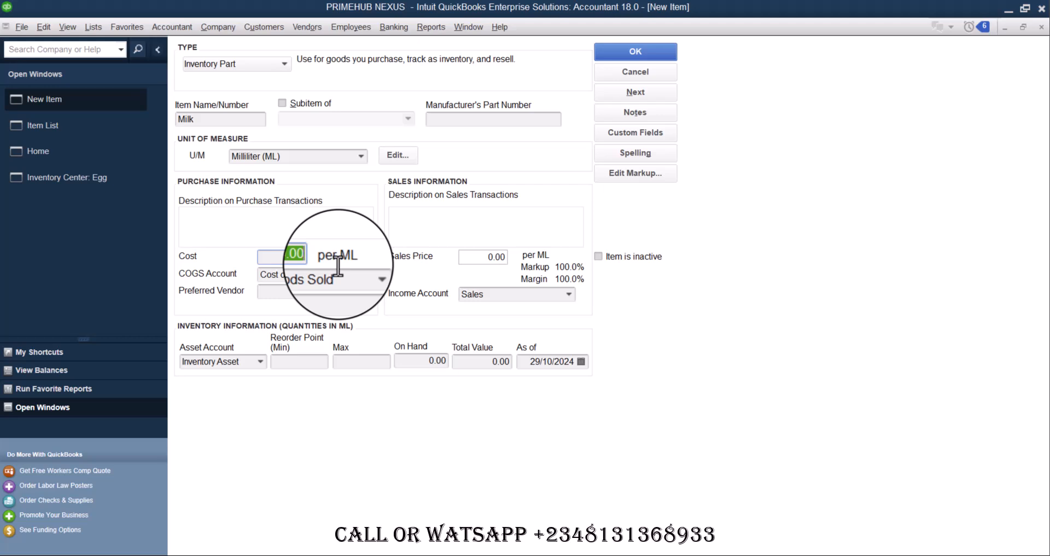
pyautogui.press('Tab')
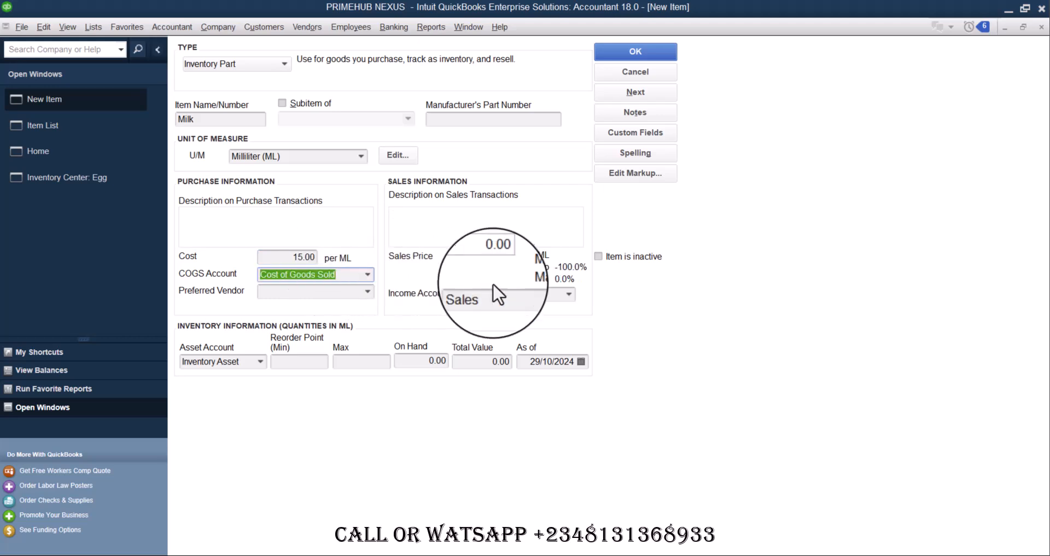
pyautogui.click(475, 255)
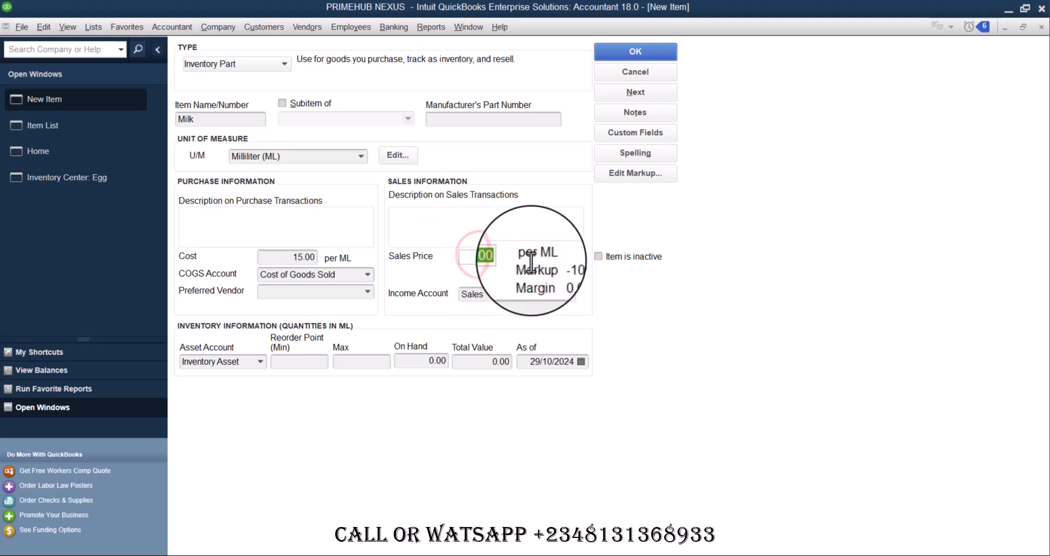
pyautogui.write('25')
pyautogui.press('Tab')
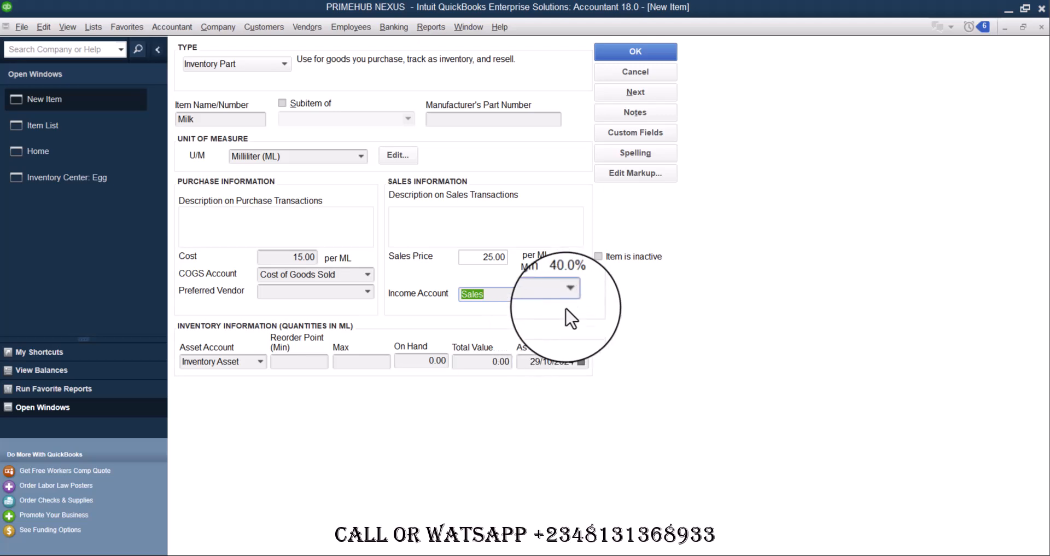
# Step: Save Milk and start the next Inventory Part item, named Vanilla Extract, with gram as its unit of measure
pyautogui.click(639, 90)
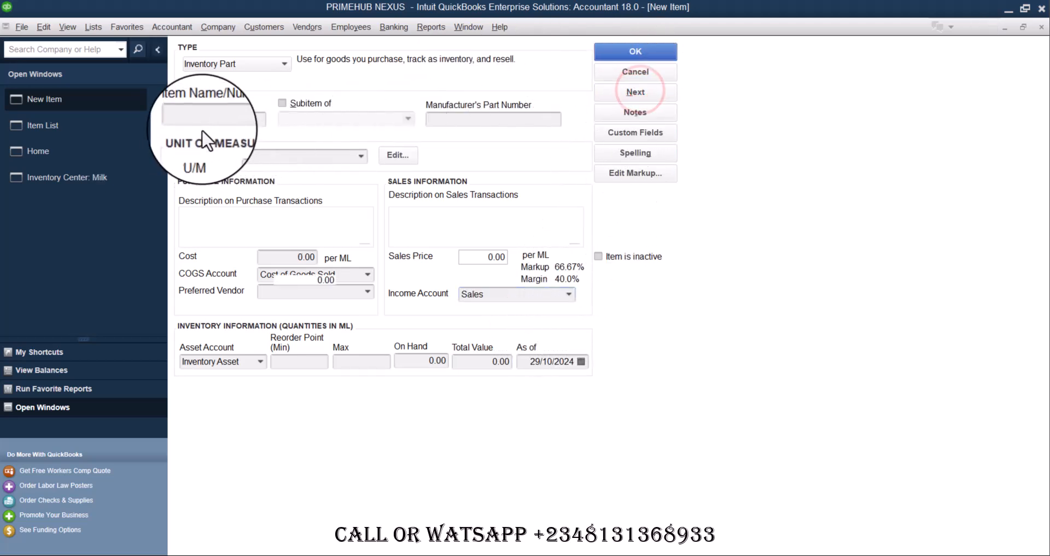
pyautogui.click(215, 119)
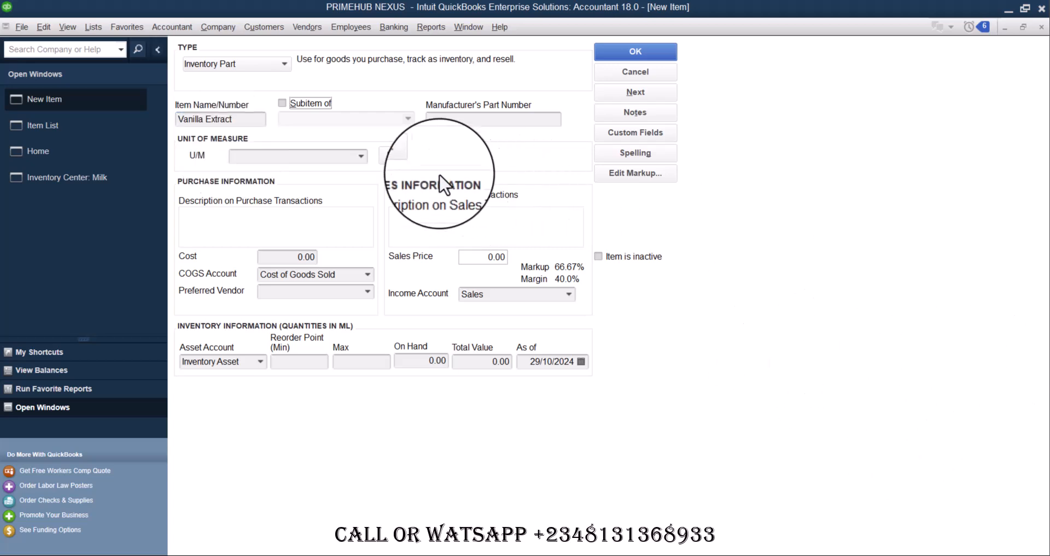
pyautogui.click(357, 157)
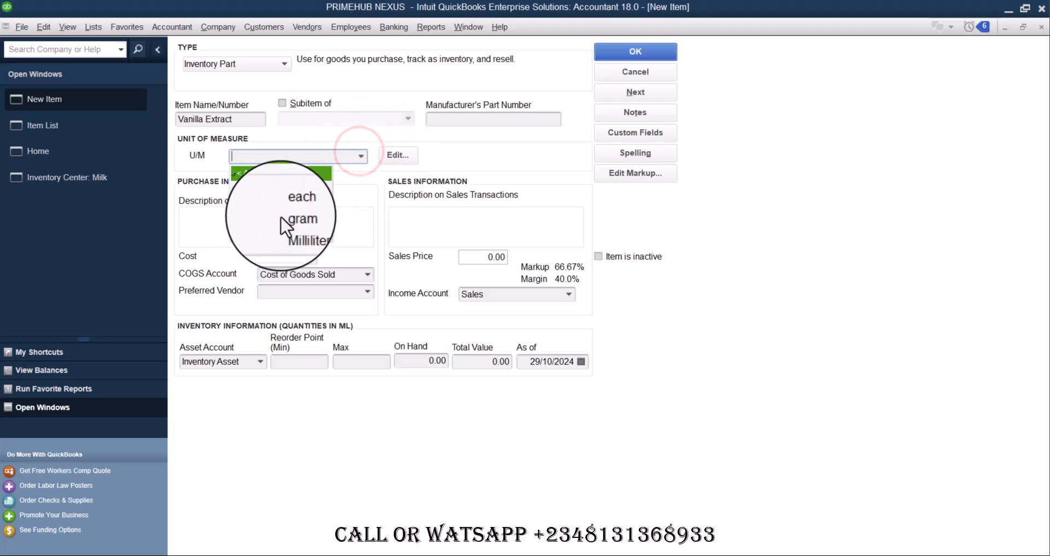
pyautogui.click(281, 216)
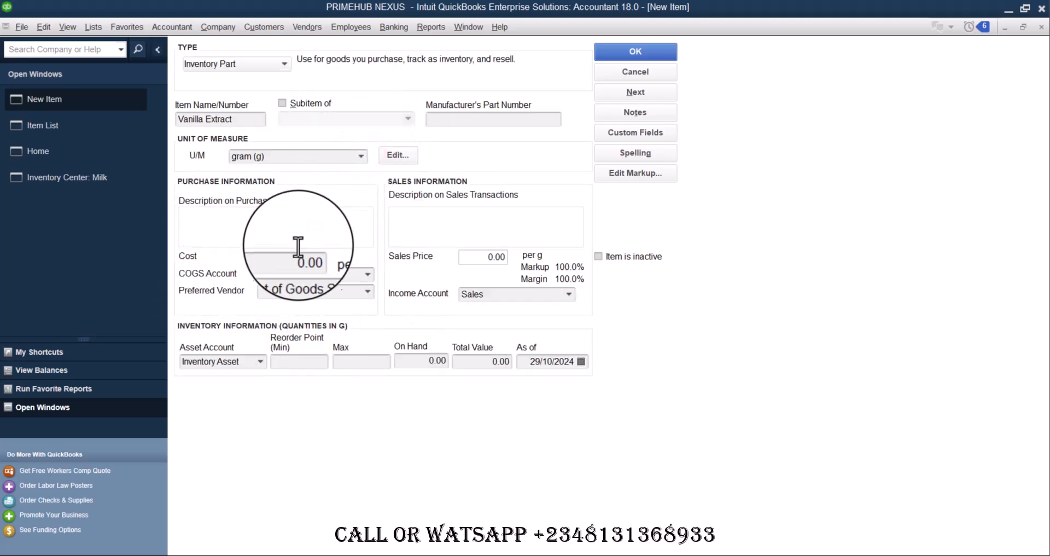
# Step: Set Vanilla Extract's purchase cost to 17 and its sales price to 35 per gram, and save the item to finish item entry
pyautogui.click(293, 256)
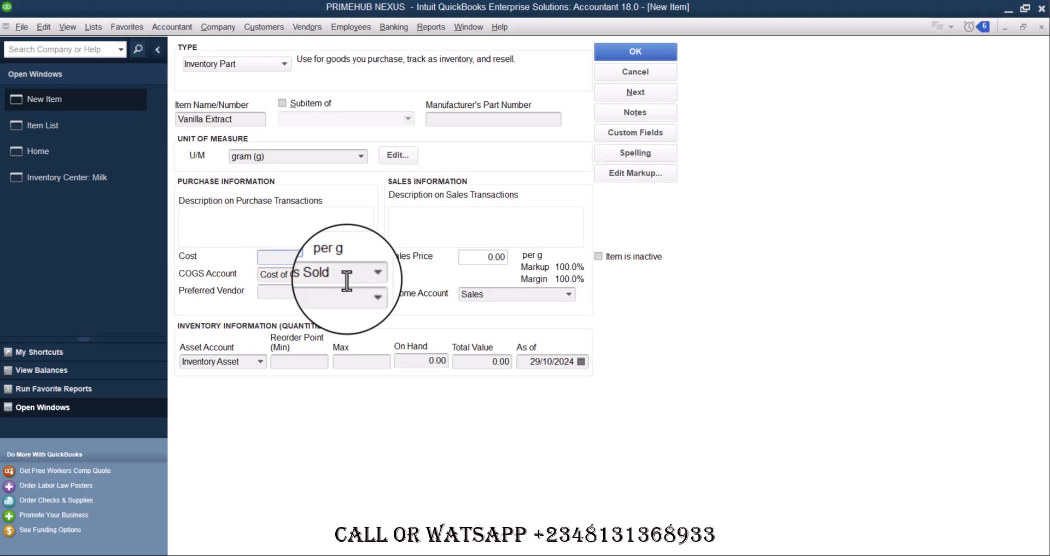
pyautogui.write('1')
pyautogui.press('Tab')
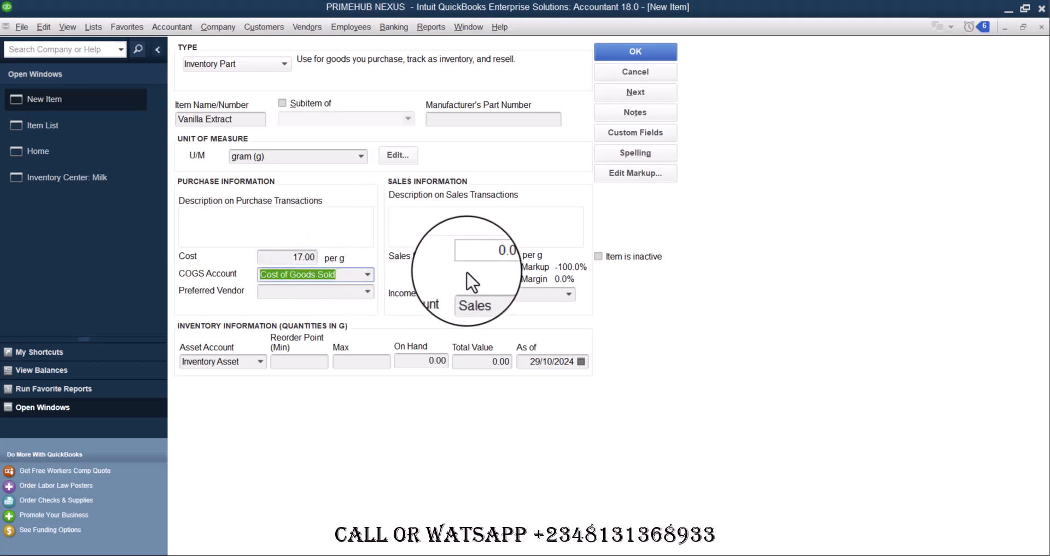
pyautogui.click(475, 255)
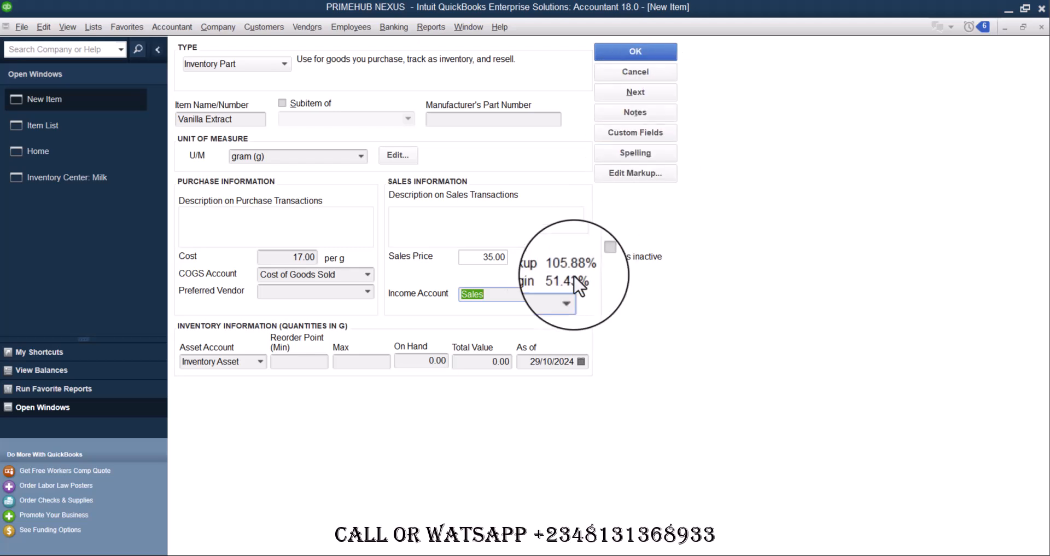
pyautogui.click(434, 360)
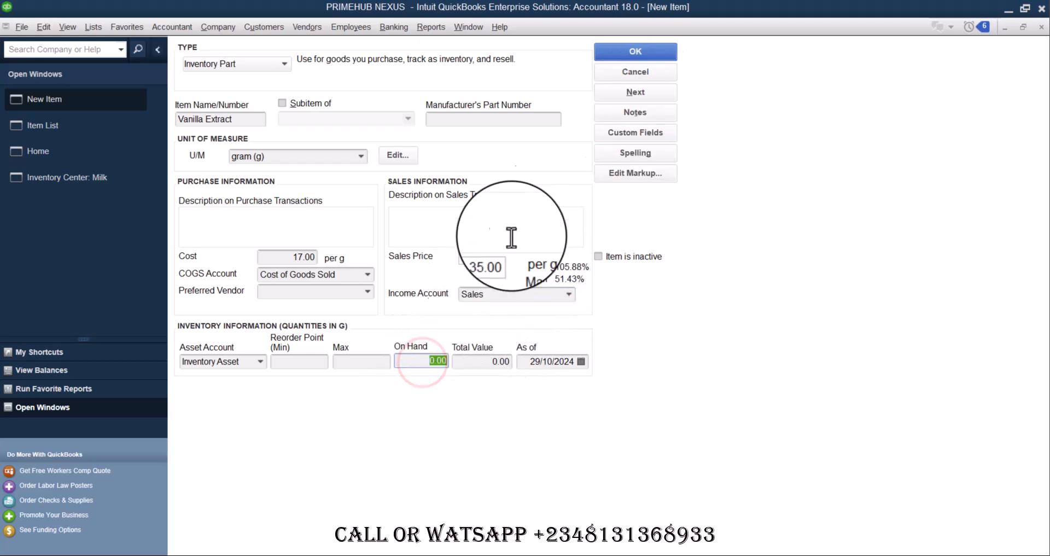
pyautogui.click(655, 49)
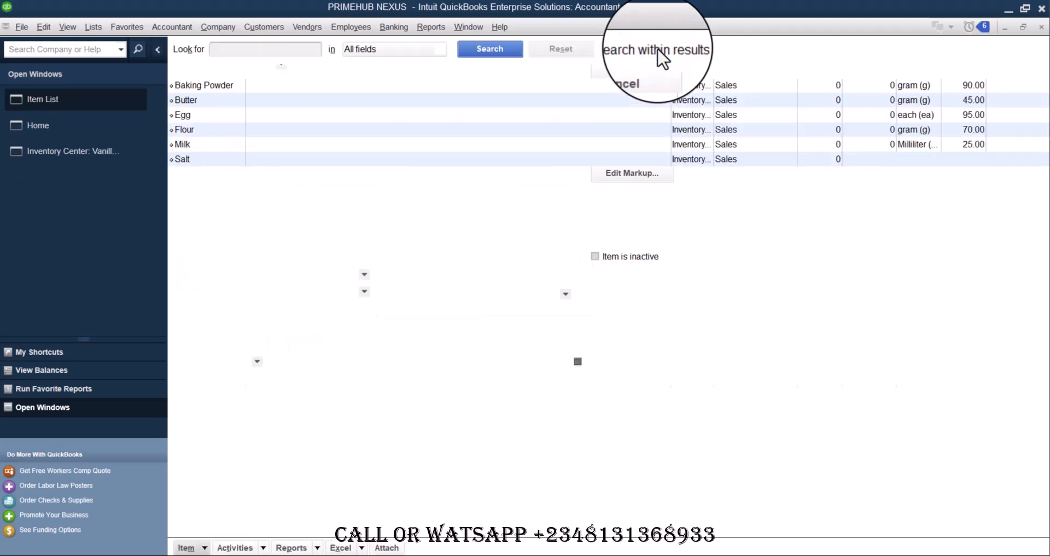
# Step: Review the ingredient items in the Item List one by one, from Baking Powder to Vanilla Extract
pyautogui.click(217, 83)
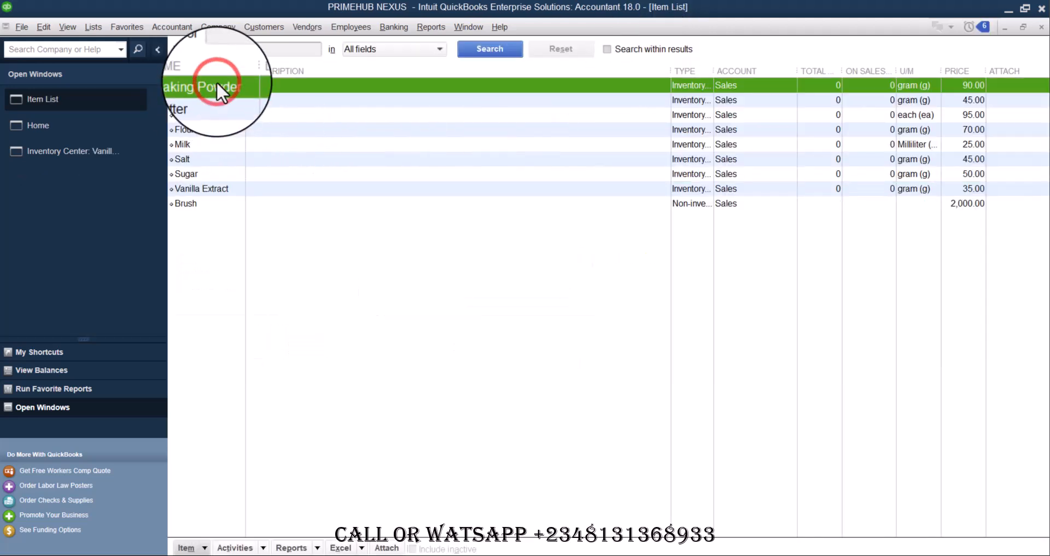
pyautogui.press('Down')
pyautogui.press('Down')
pyautogui.press('Down')
pyautogui.press('Down')
pyautogui.press('Down')
pyautogui.press('Down')
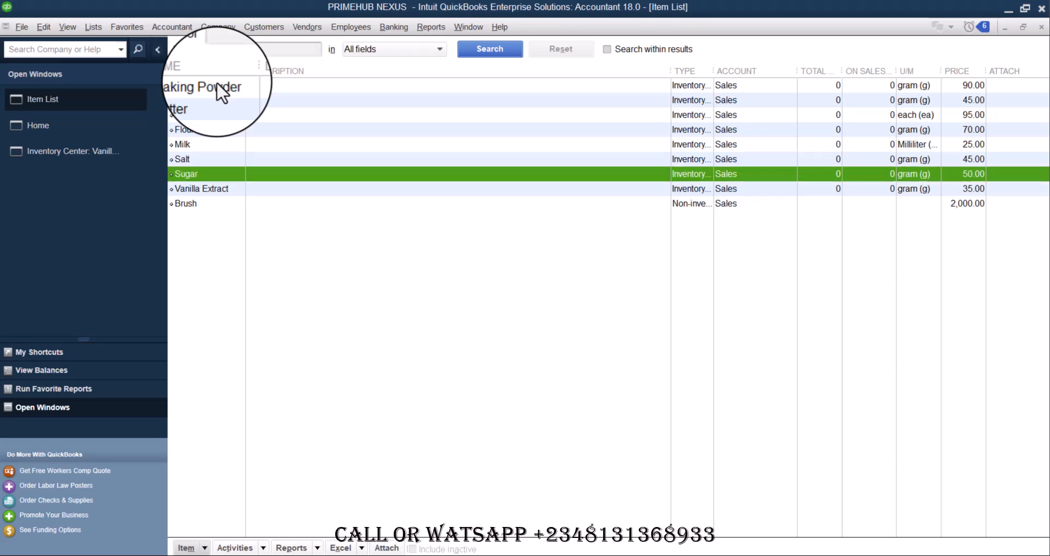
pyautogui.press('Down')
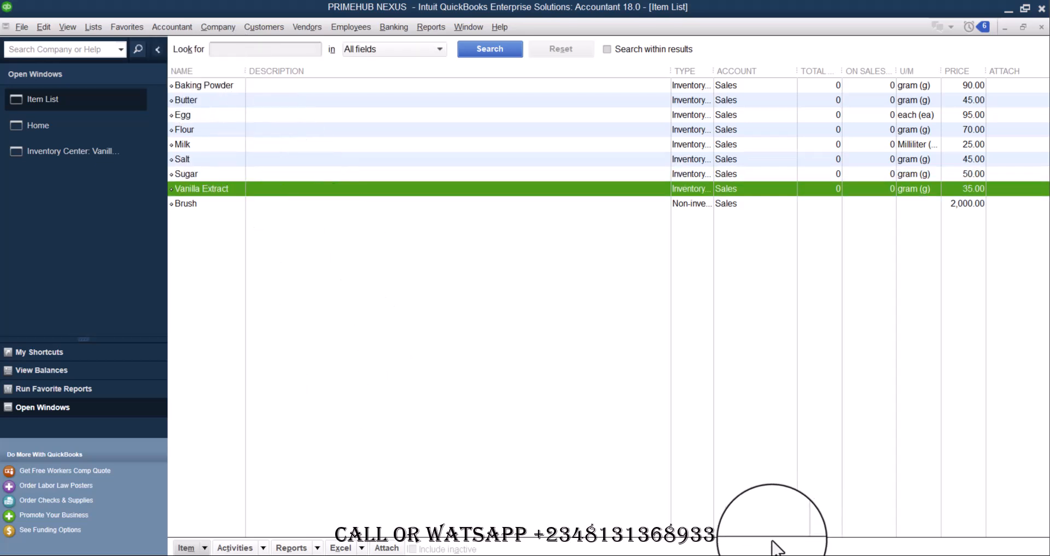
pyautogui.moveTo(726, 553)
pyautogui.moveTo(726, 518)
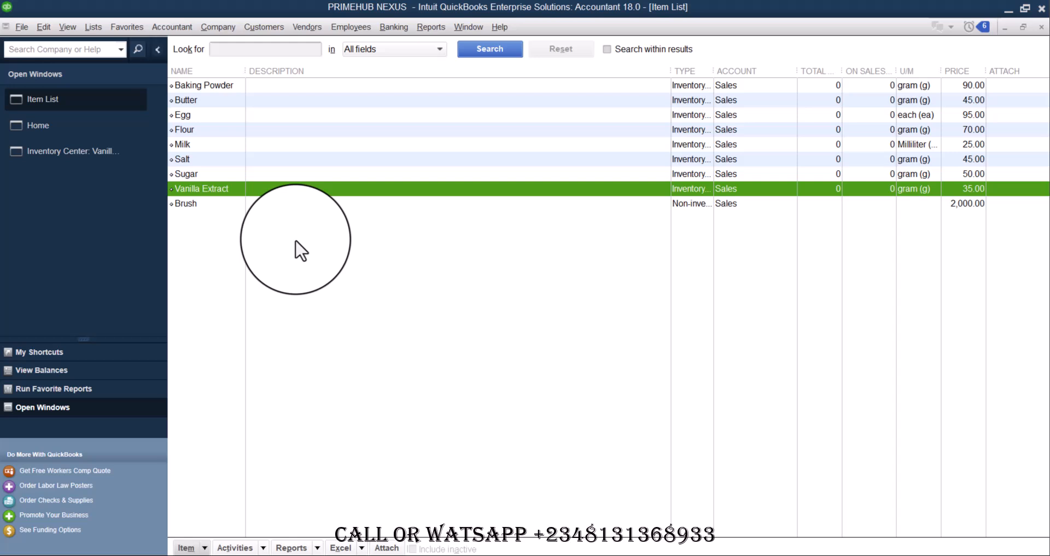
# Step: Open a new vendor bill for ABC Limited and show its item lines
pyautogui.click(312, 25)
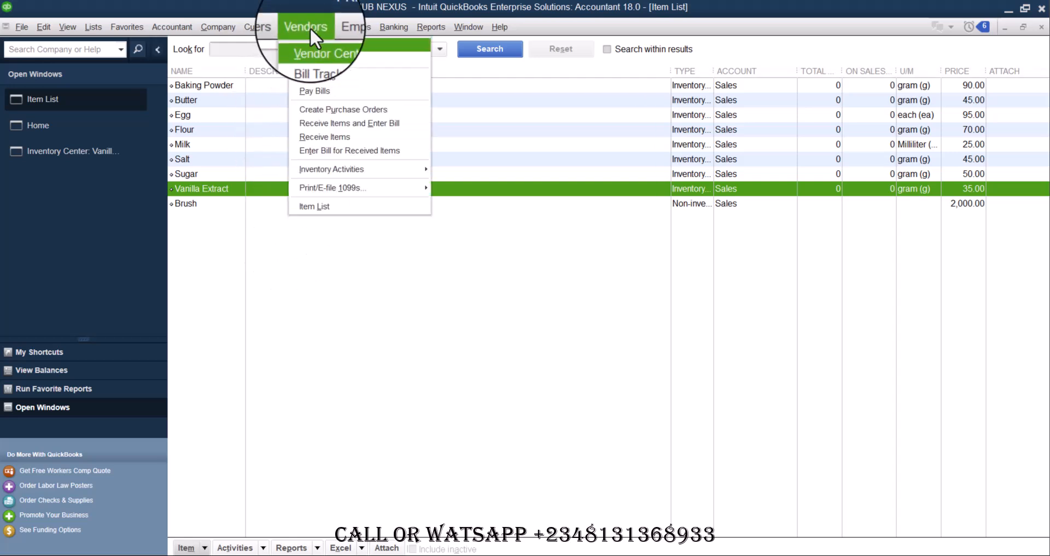
pyautogui.click(346, 82)
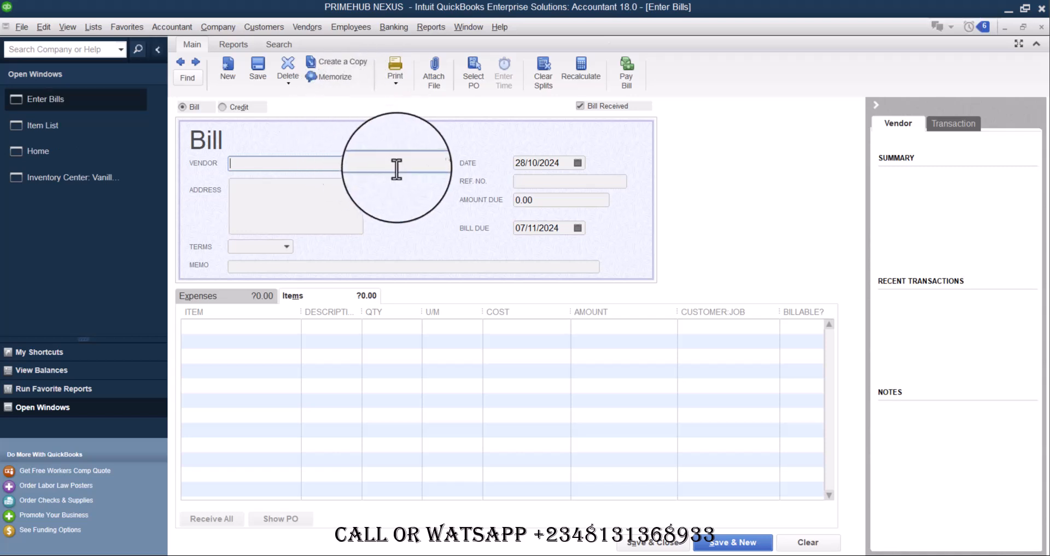
pyautogui.click(439, 162)
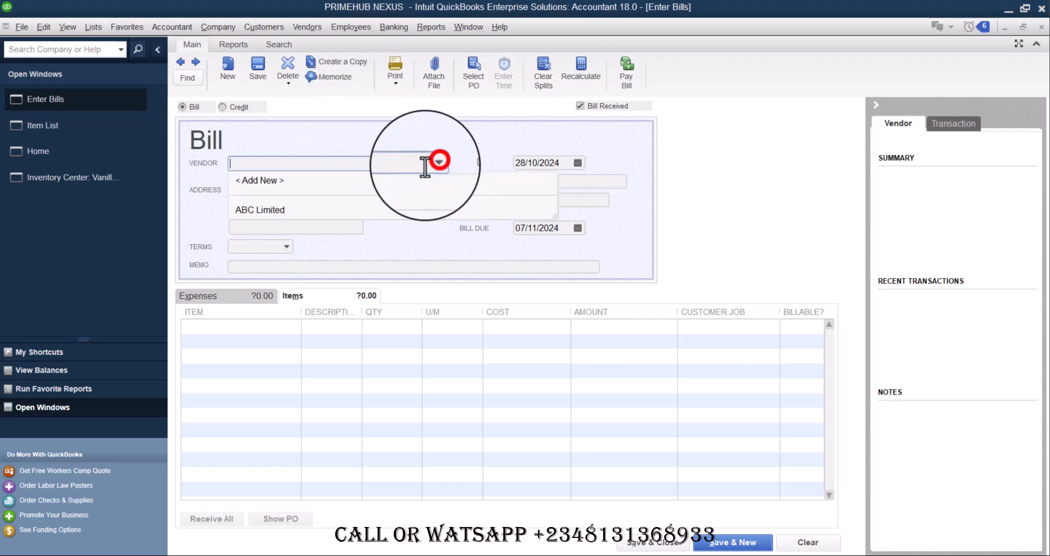
pyautogui.click(326, 210)
pyautogui.click(295, 296)
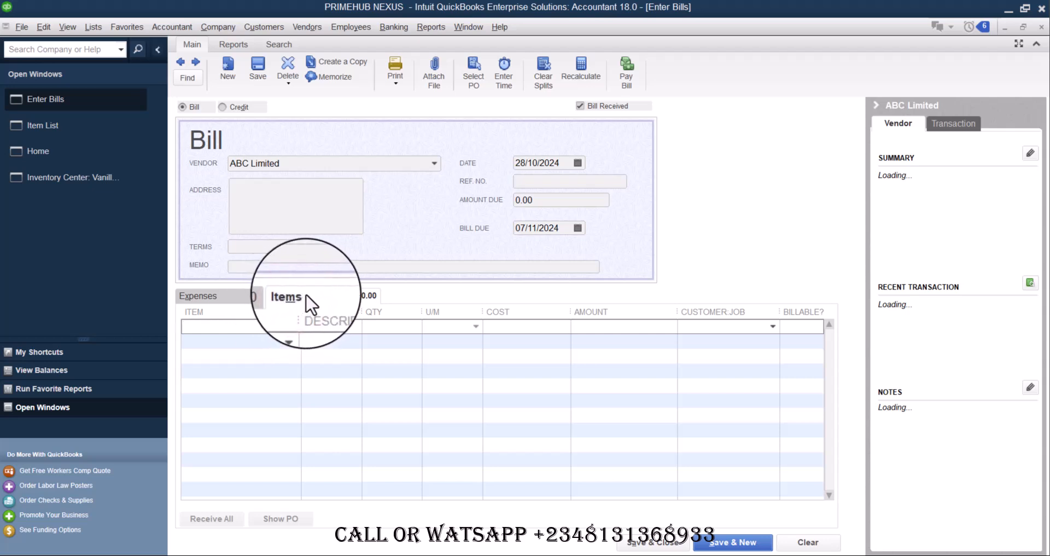
# Step: Add Flour as the first item line of the ABC Limited bill
pyautogui.click(294, 325)
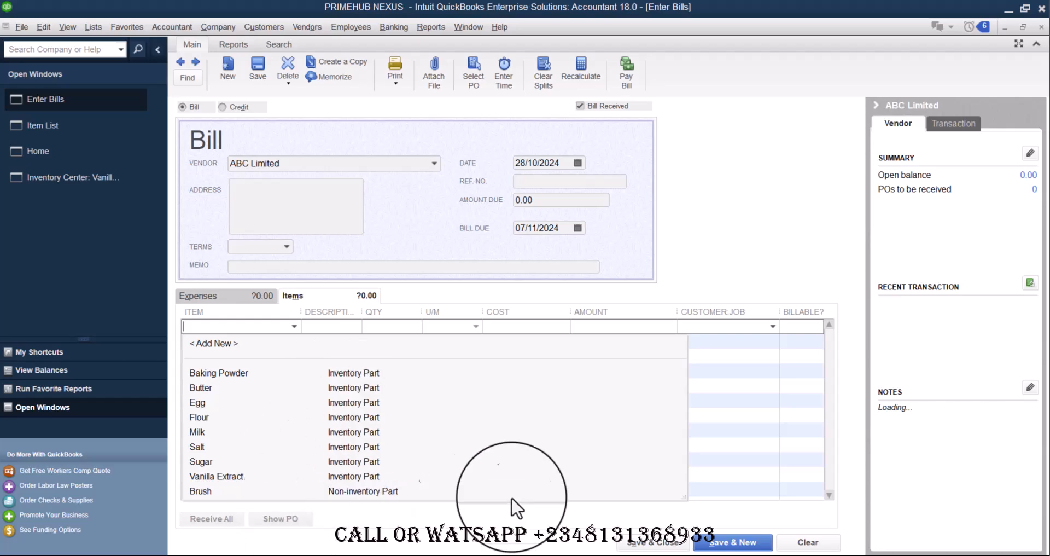
pyautogui.moveTo(721, 553)
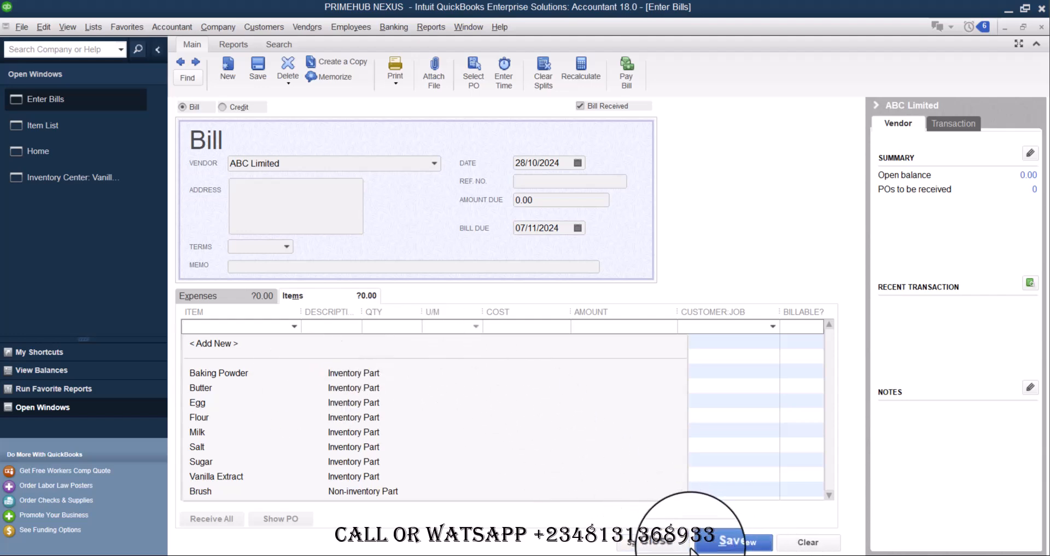
pyautogui.moveTo(723, 530)
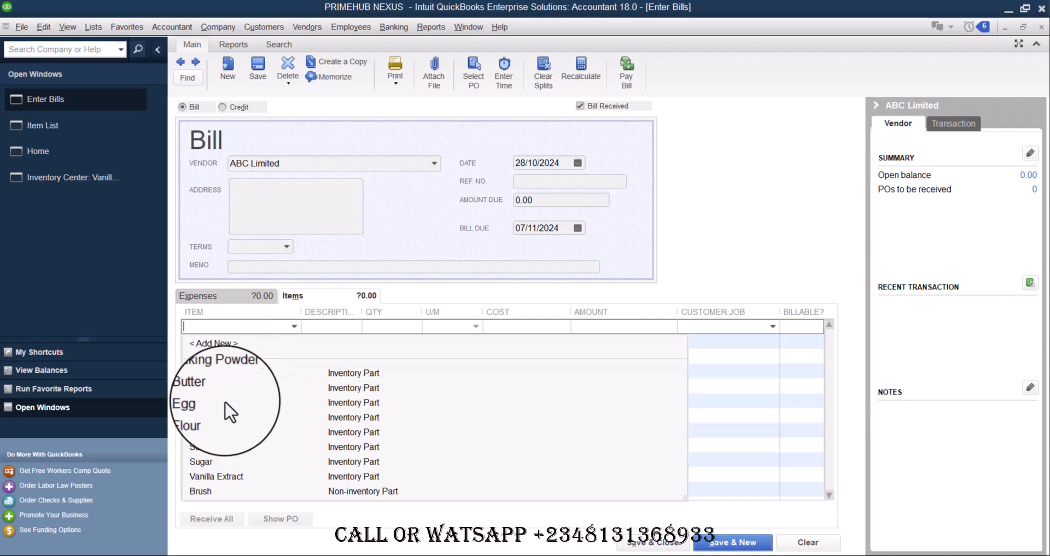
pyautogui.write('f')
pyautogui.press('Tab')
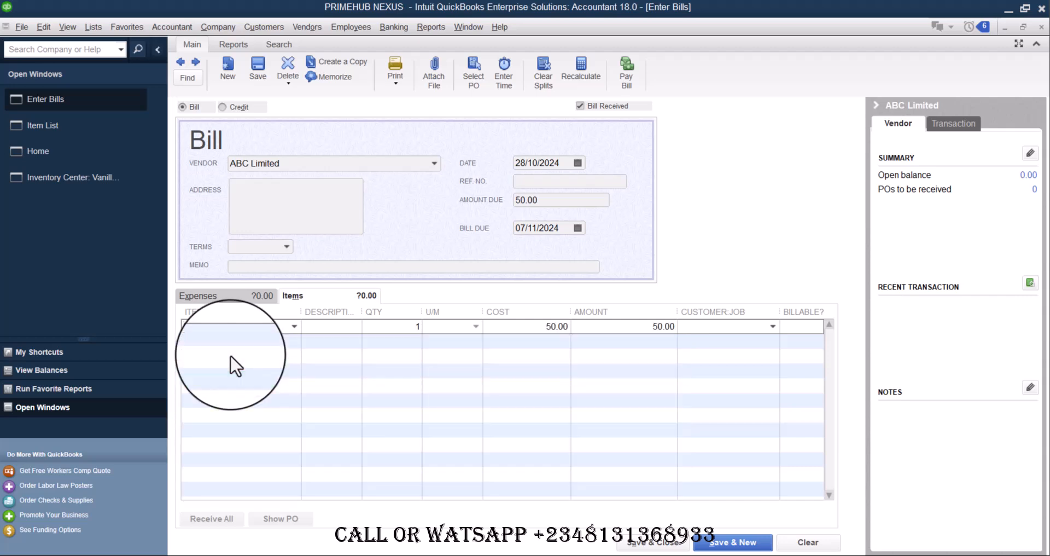
pyautogui.press('Tab')
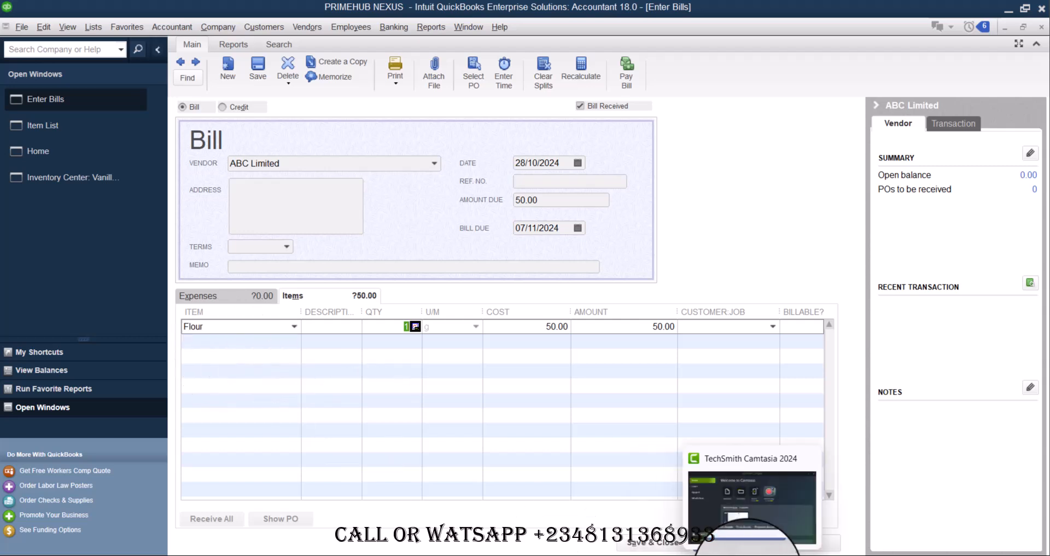
# Step: Check the recipe image and set the Flour line's quantity to 570 g, calculated as 190 × 3
pyautogui.click(702, 497)
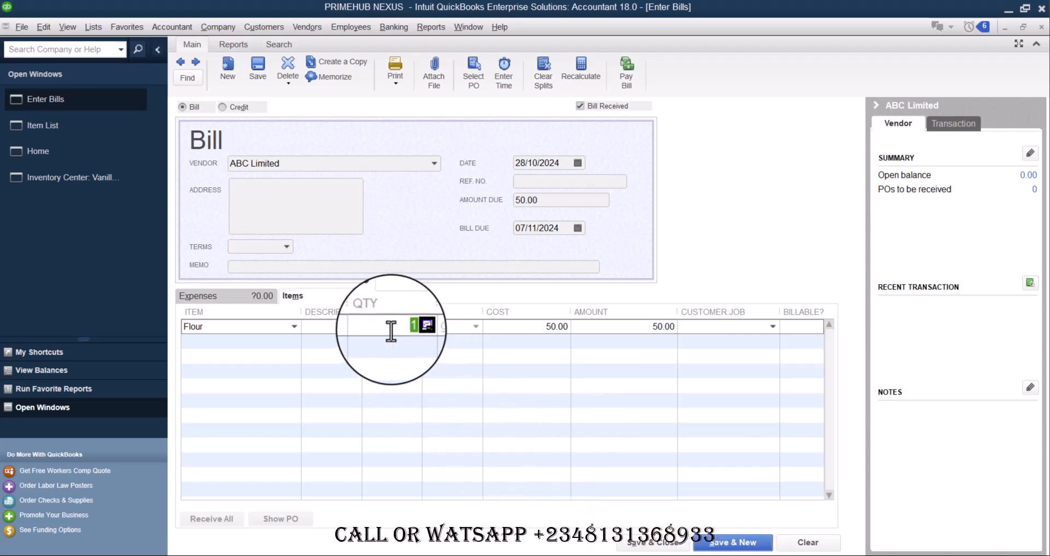
pyautogui.click(391, 327)
pyautogui.write('1')
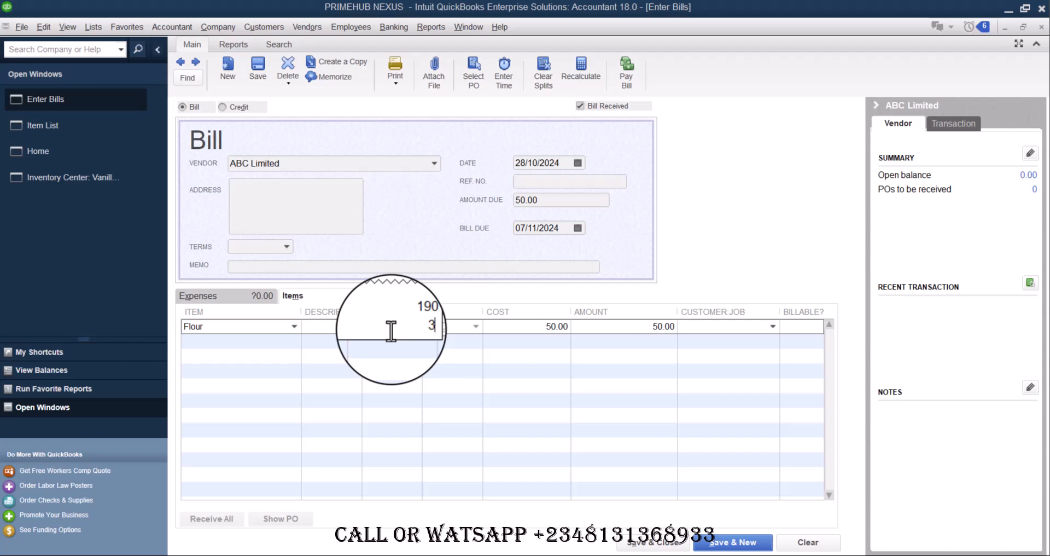
pyautogui.press('Return')
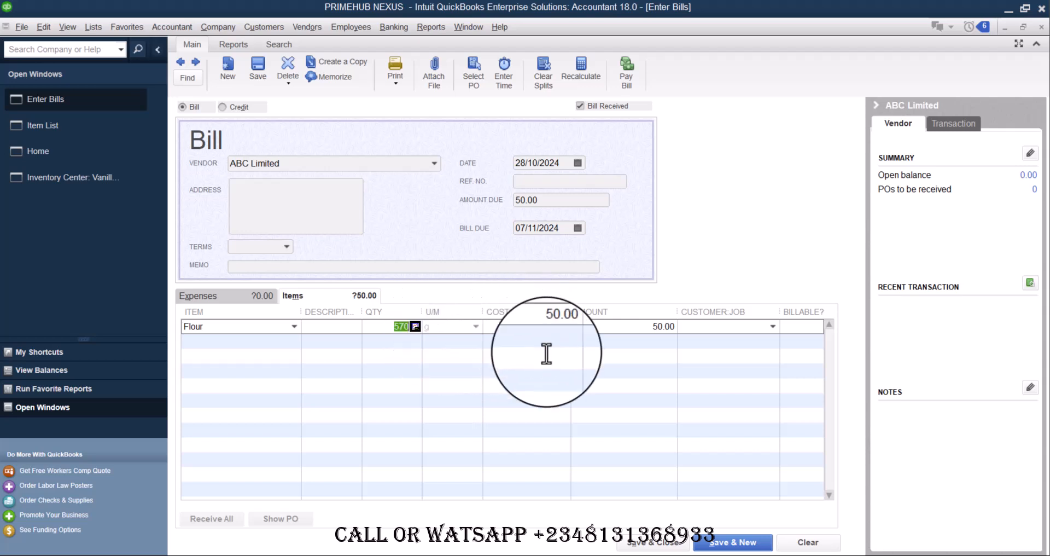
pyautogui.moveTo(727, 555)
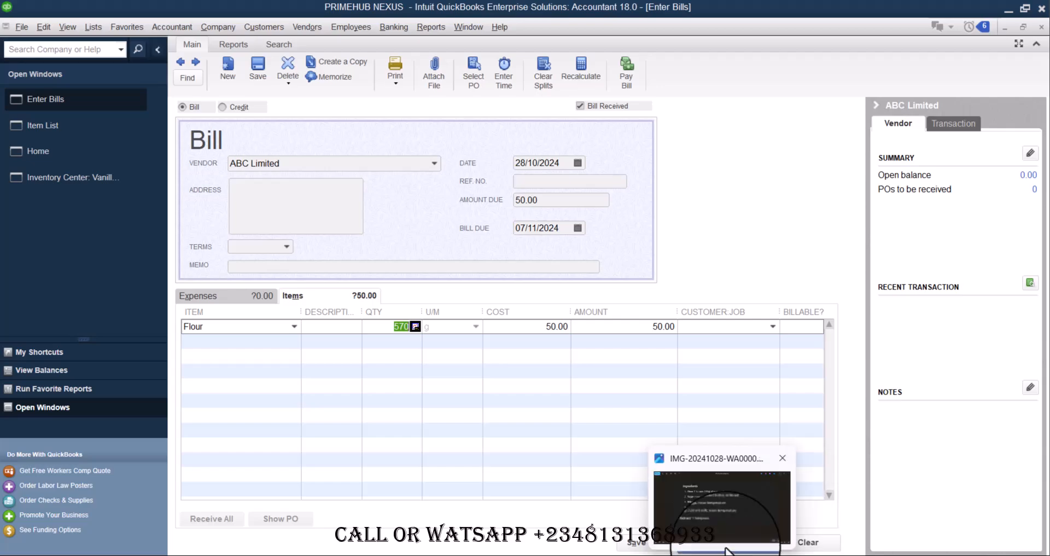
pyautogui.click(727, 516)
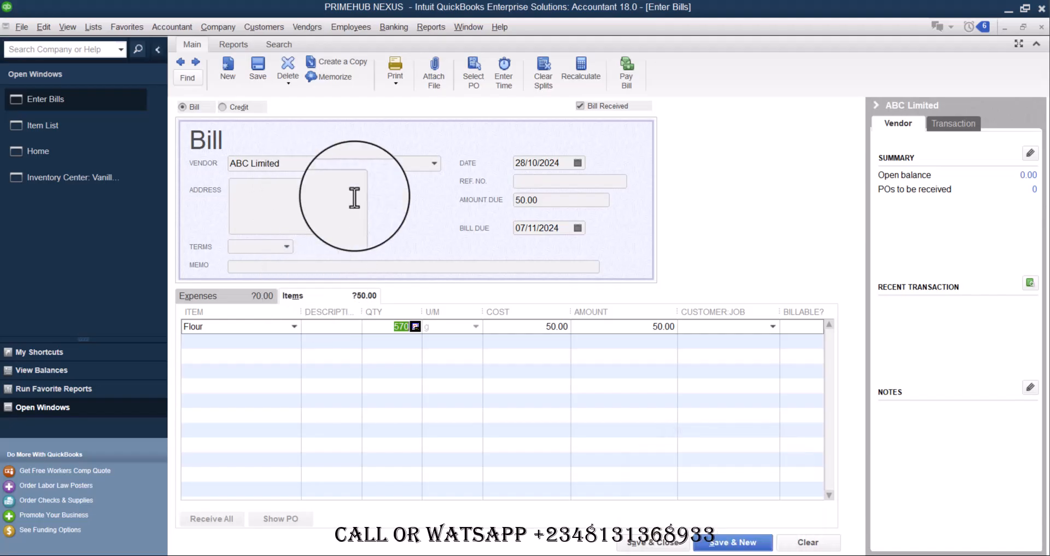
pyautogui.click(368, 326)
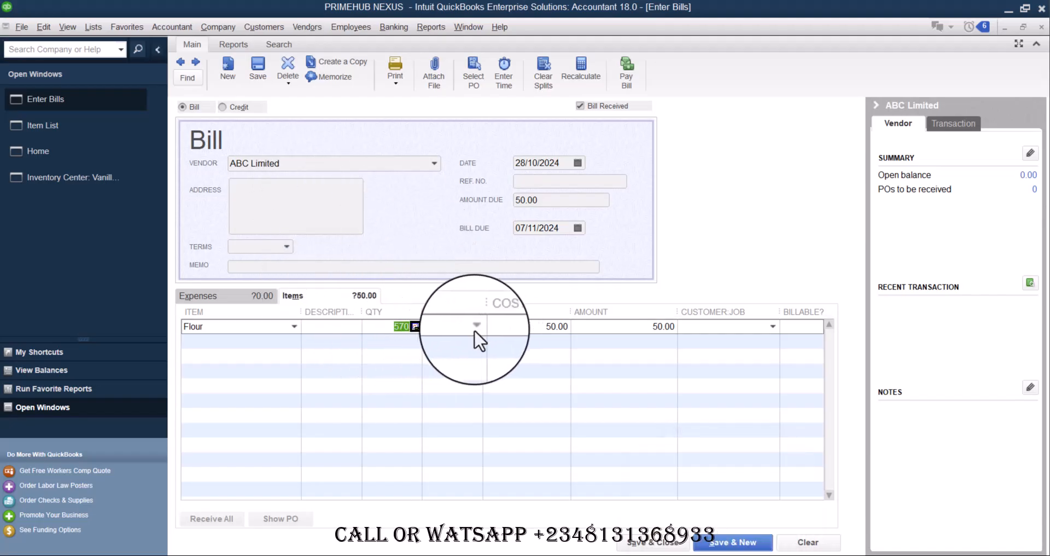
pyautogui.click(509, 326)
pyautogui.click(603, 329)
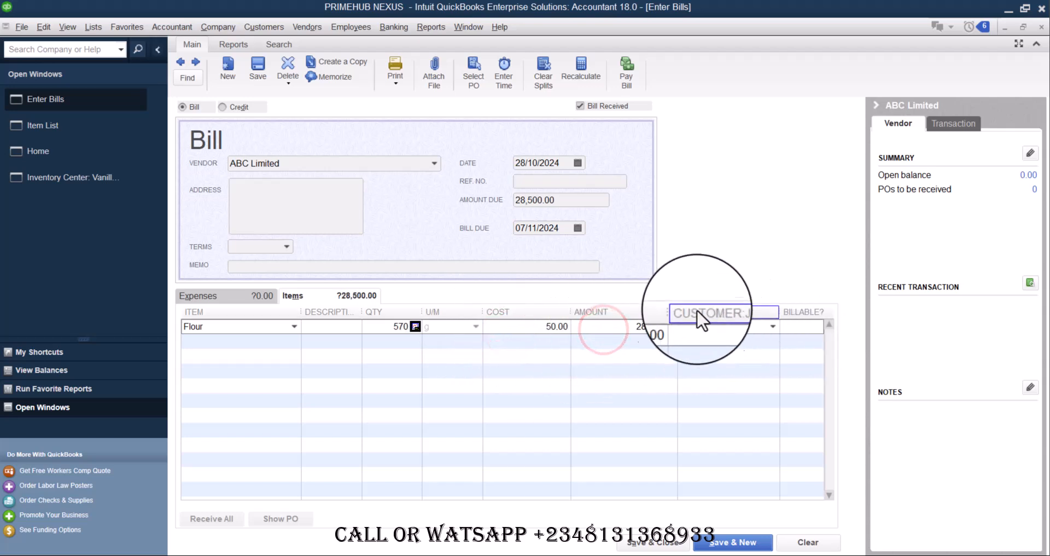
# Step: Add Sugar as the second item line of the bill, below Flour
pyautogui.click(249, 341)
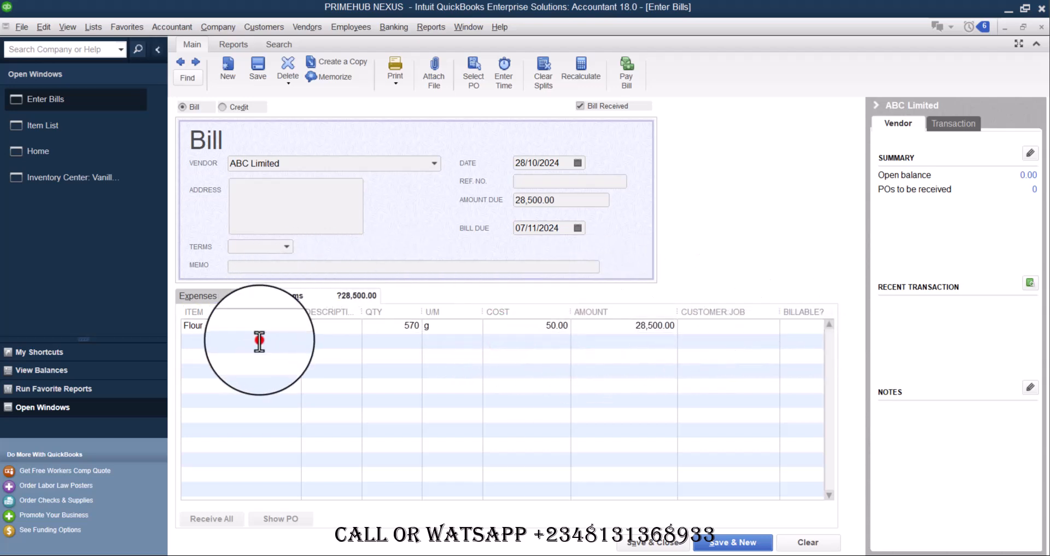
pyautogui.click(296, 340)
pyautogui.write('Sugar')
pyautogui.press('Tab')
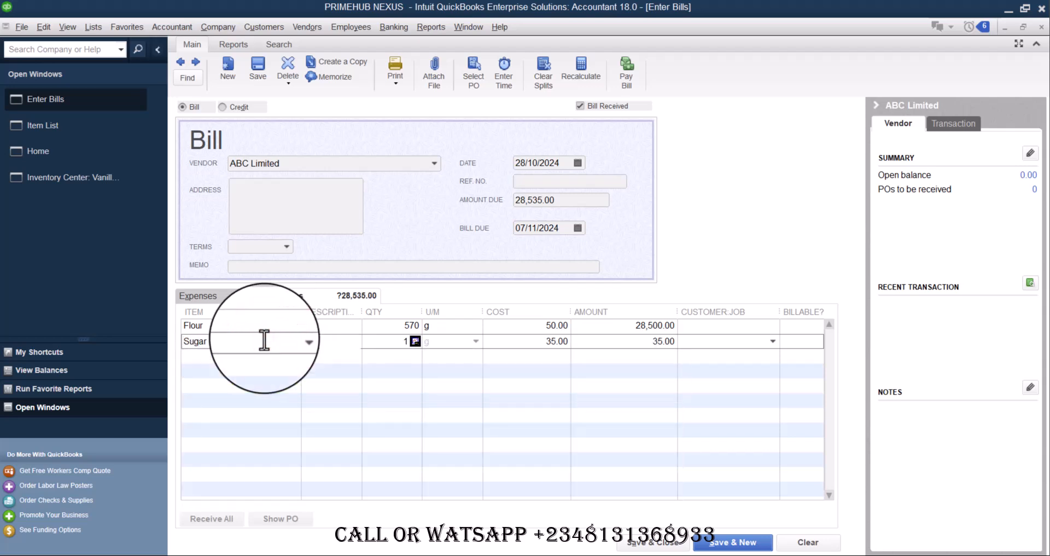
# Step: Set the Sugar line's quantity to 600 g and add Baking Powder with a quantity of 150 g as the third item line
pyautogui.click(370, 341)
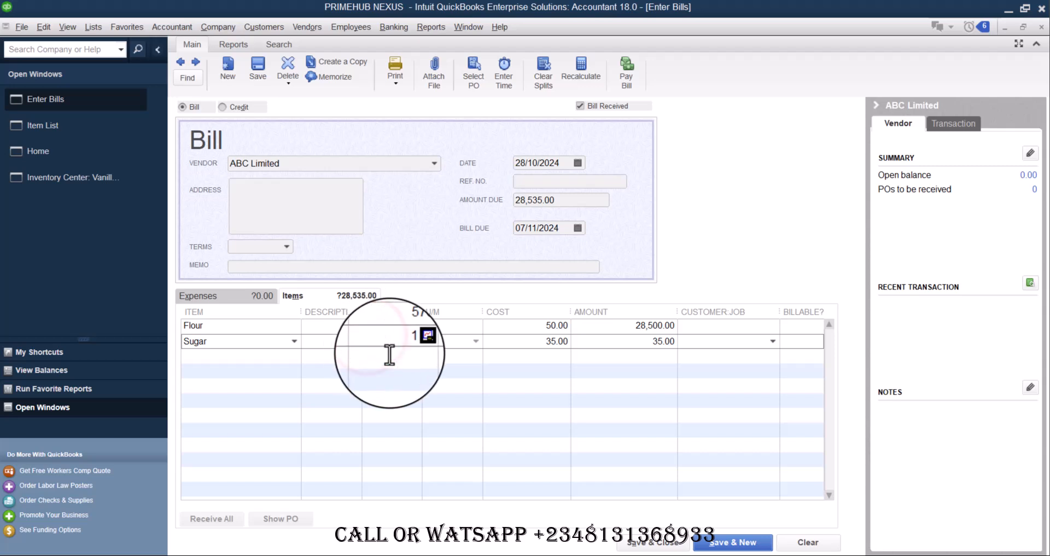
pyautogui.moveTo(399, 344); pyautogui.dragTo(423, 352)
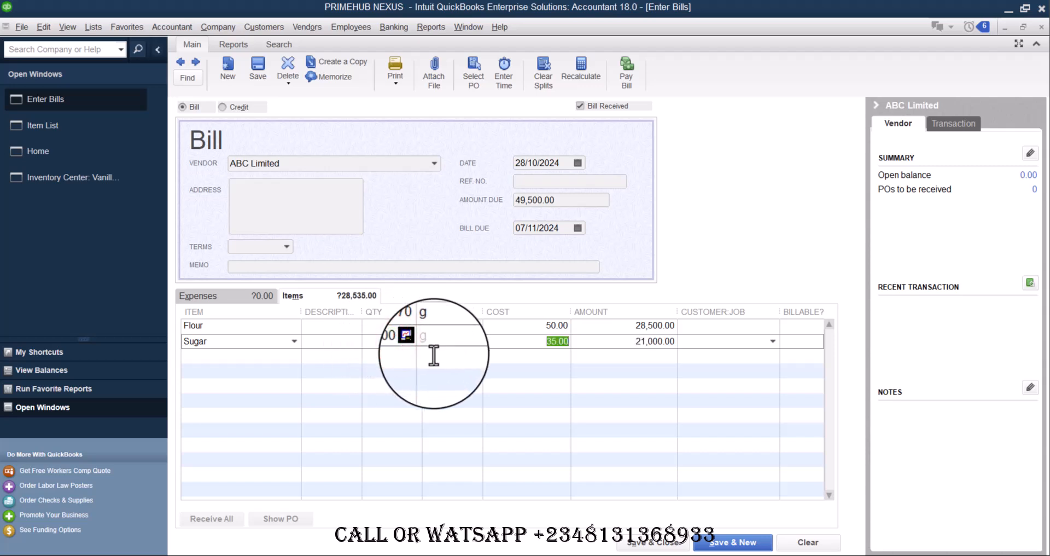
pyautogui.click(270, 356)
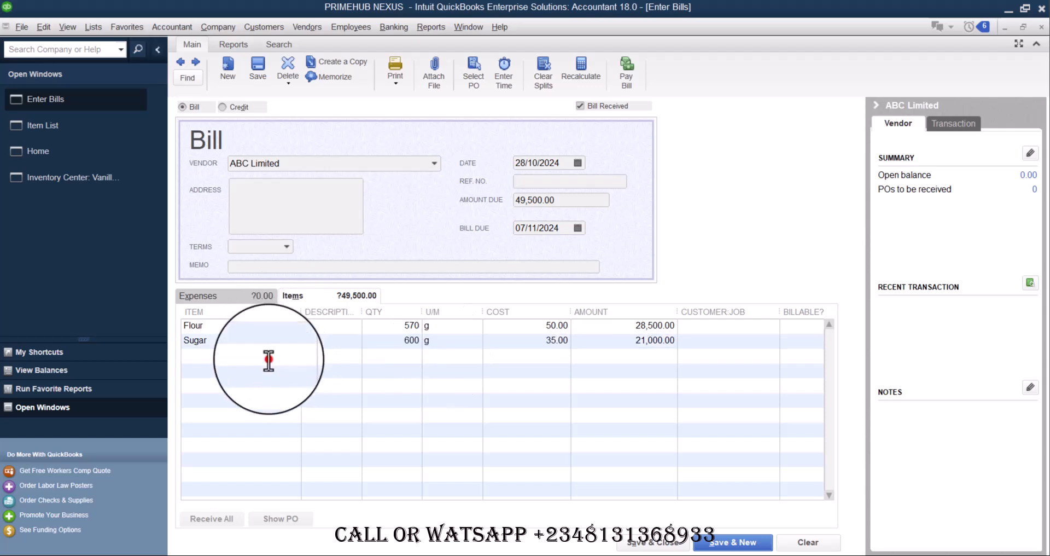
pyautogui.write('Baking Powder')
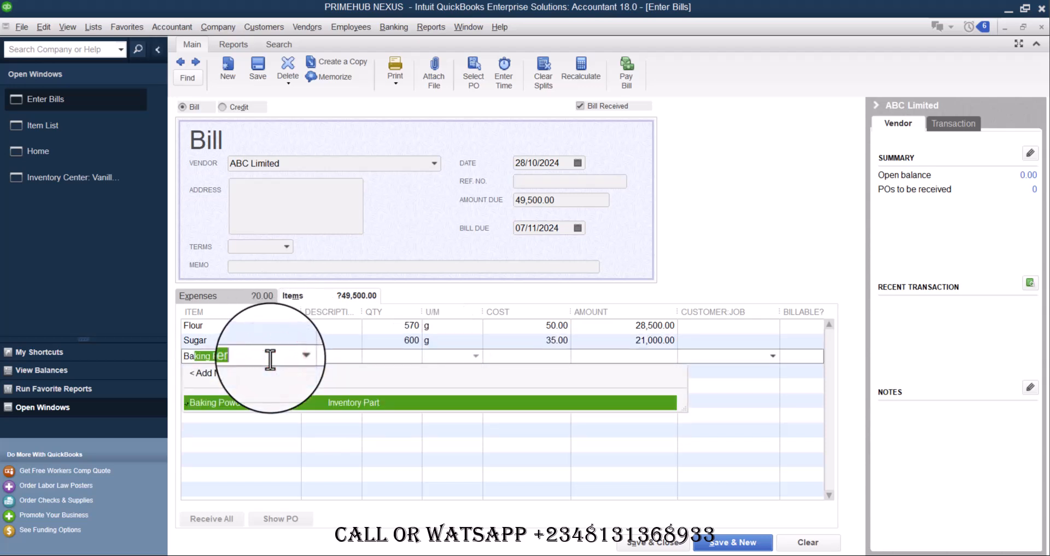
pyautogui.press('Tab')
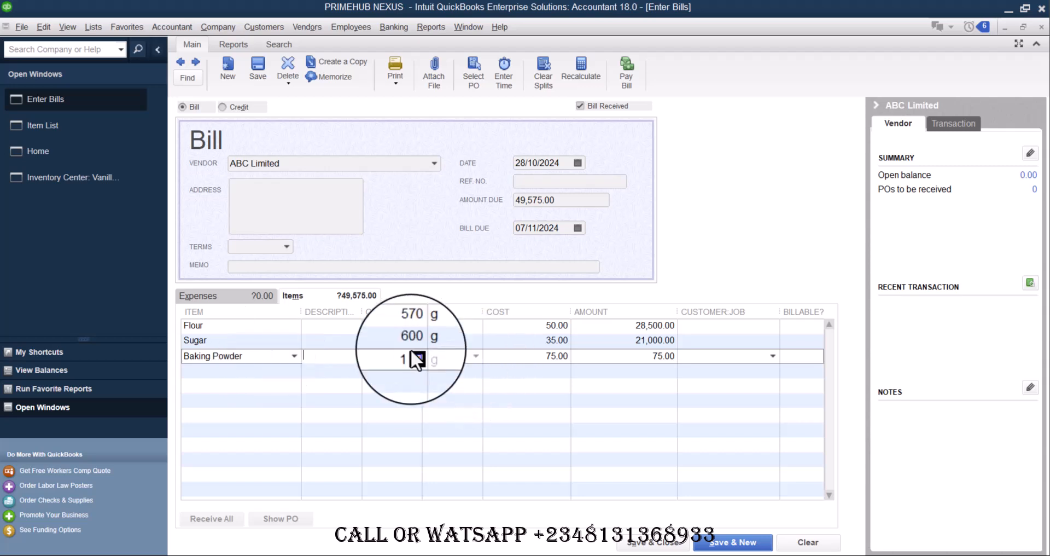
pyautogui.click(401, 356)
pyautogui.moveTo(402, 357); pyautogui.dragTo(416, 357)
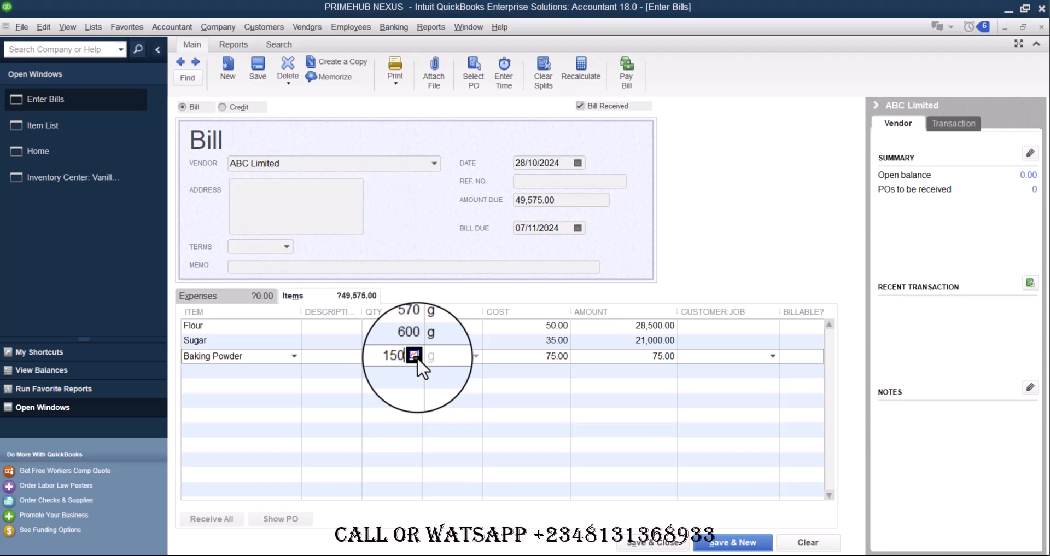
pyautogui.write('150')
pyautogui.press('Tab')
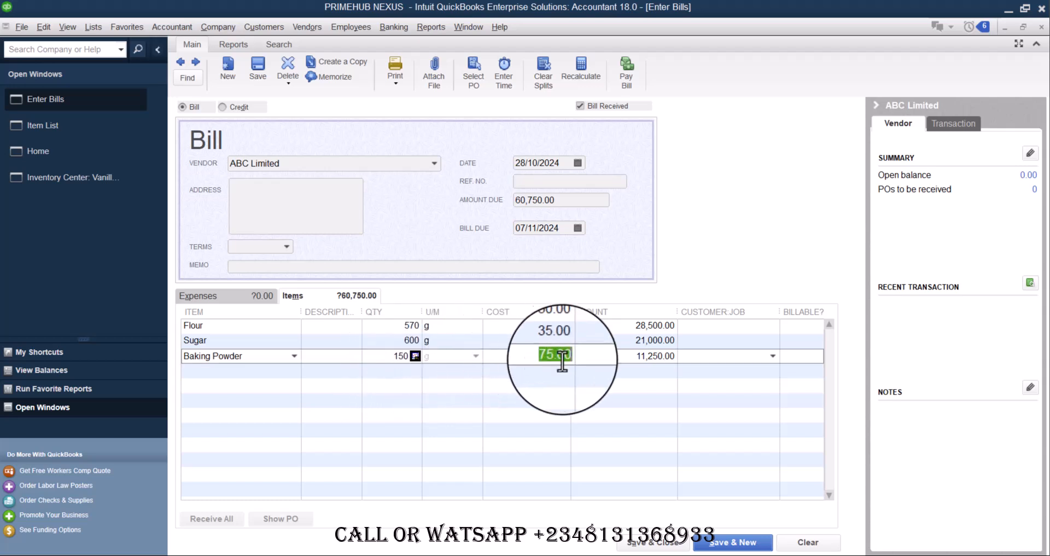
# Step: Add Salt as the fourth item line of the bill with a quantity of 75 g, calculated as 25 × 3
pyautogui.click(195, 369)
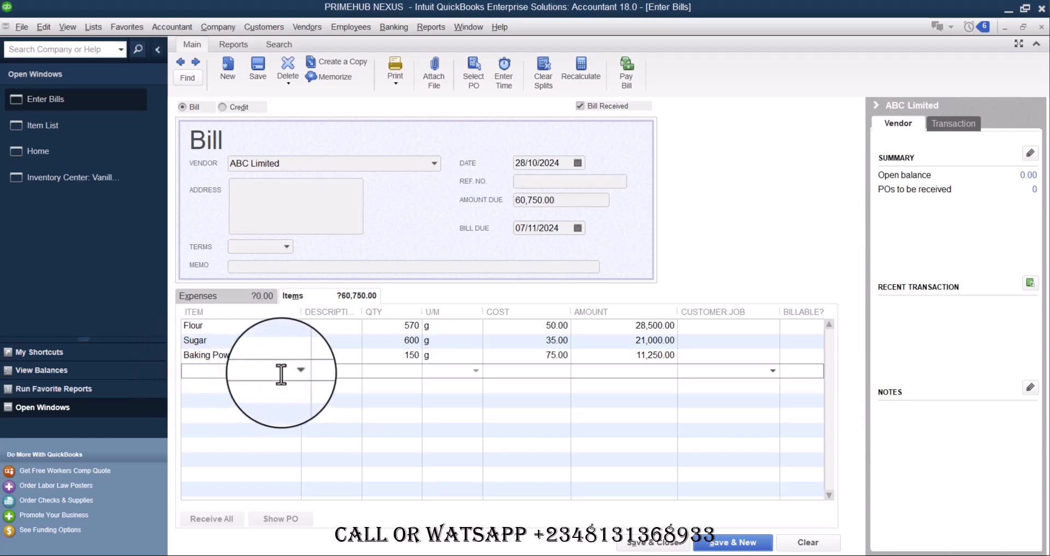
pyautogui.write('Sal')
pyautogui.press('Tab')
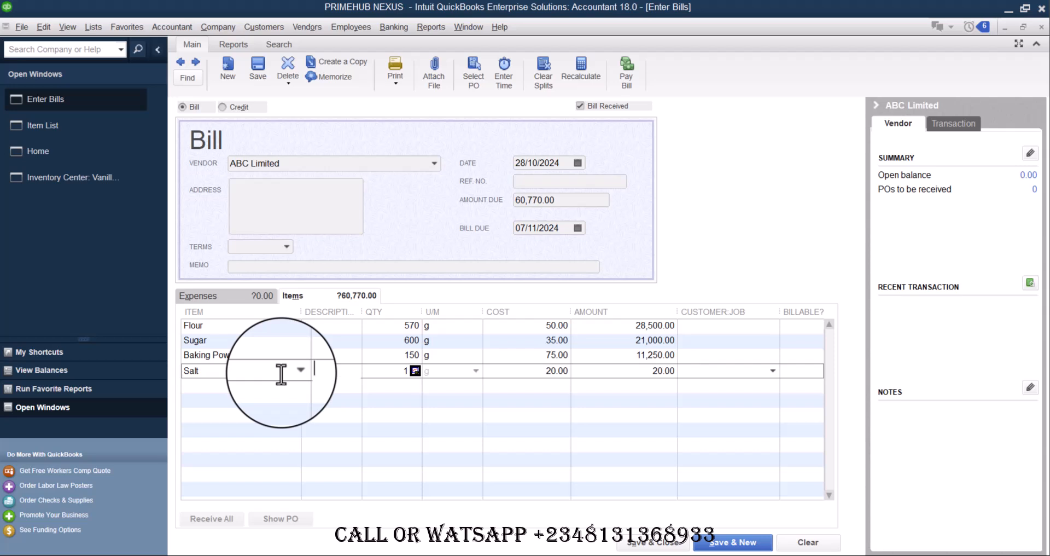
pyautogui.click(396, 371)
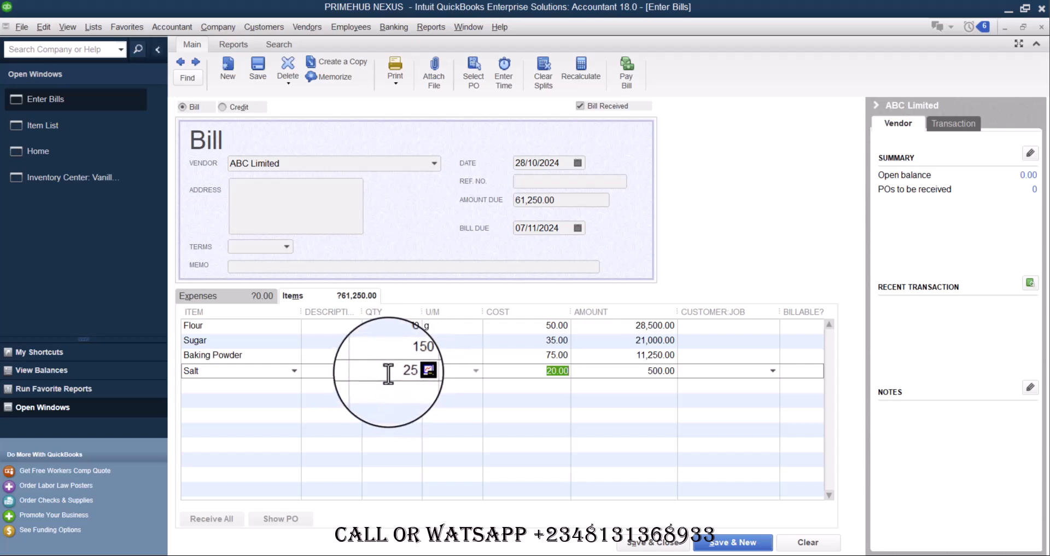
pyautogui.click(407, 372)
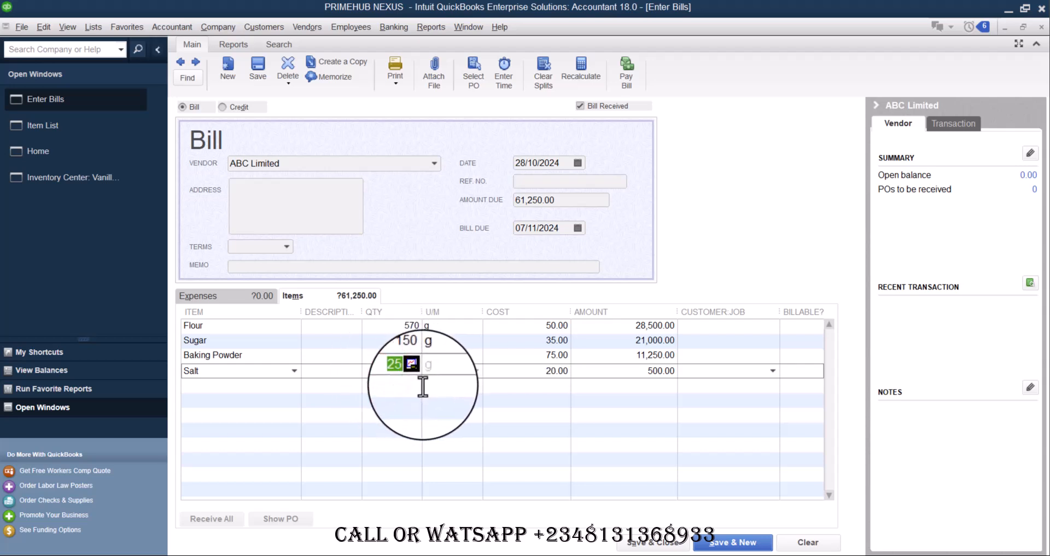
pyautogui.write('*')
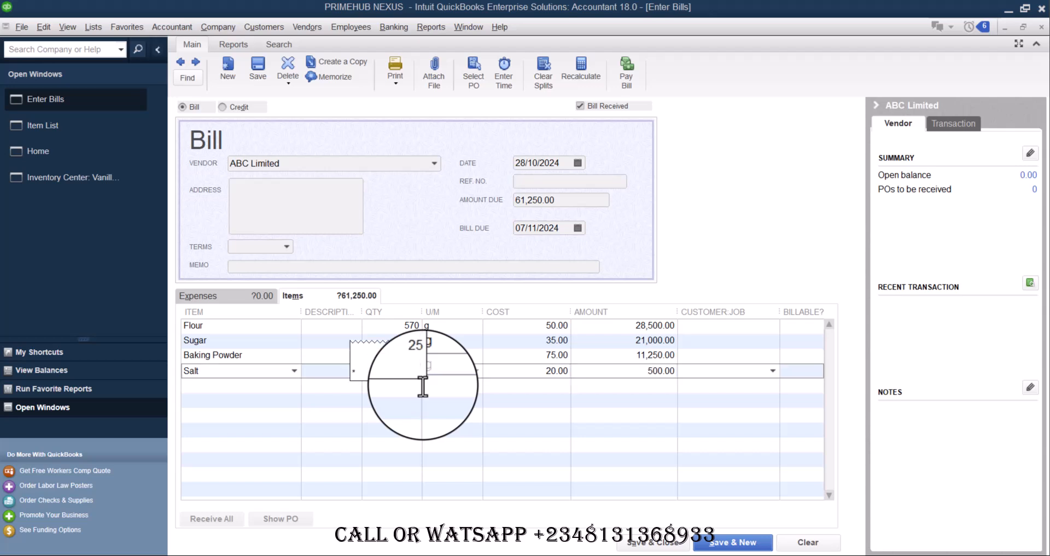
pyautogui.write('3')
pyautogui.press('Return')
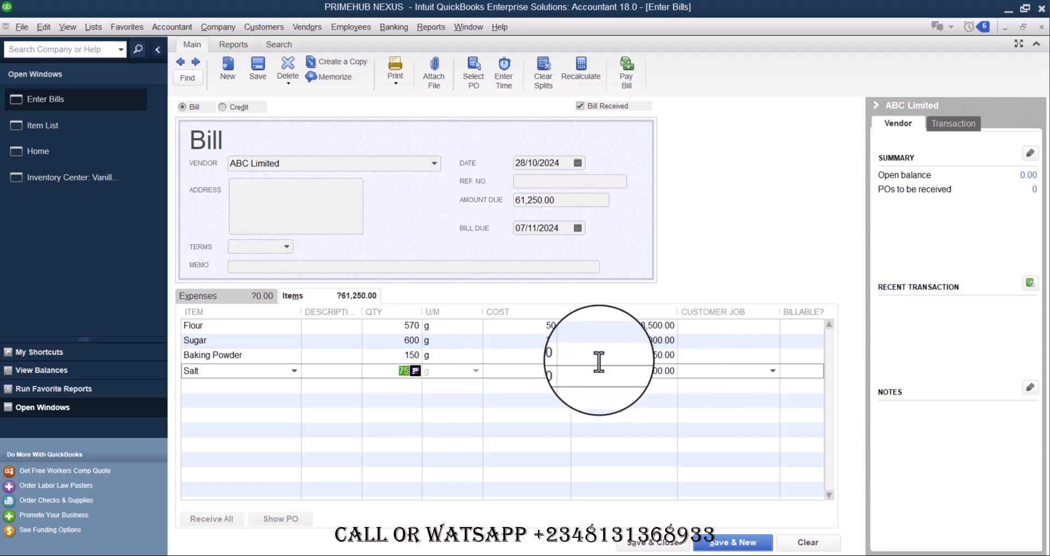
# Step: Add Butter as the fifth item line with a quantity of 345 g, calculated from the recipe image as 115 × 3
pyautogui.click(248, 385)
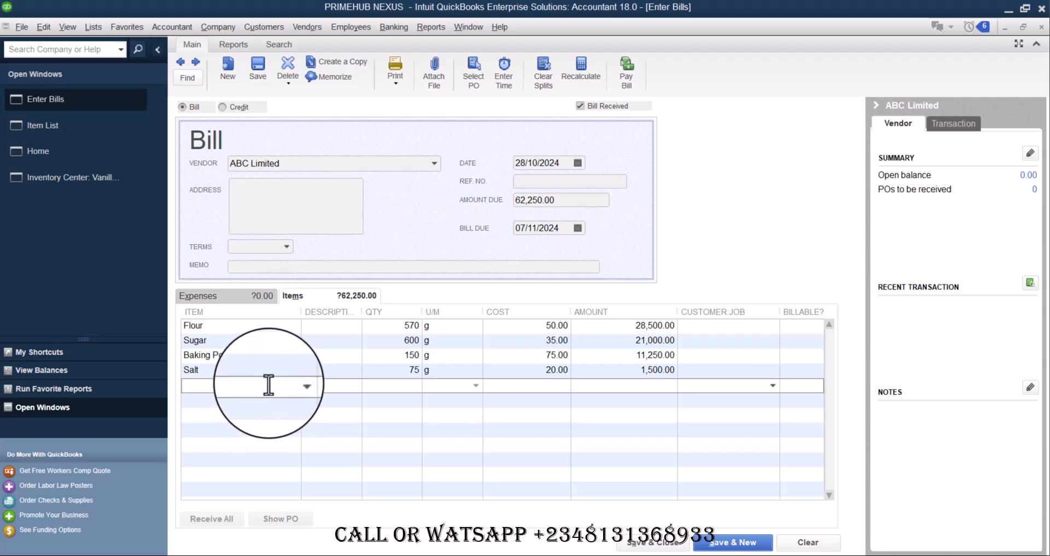
pyautogui.write('bu')
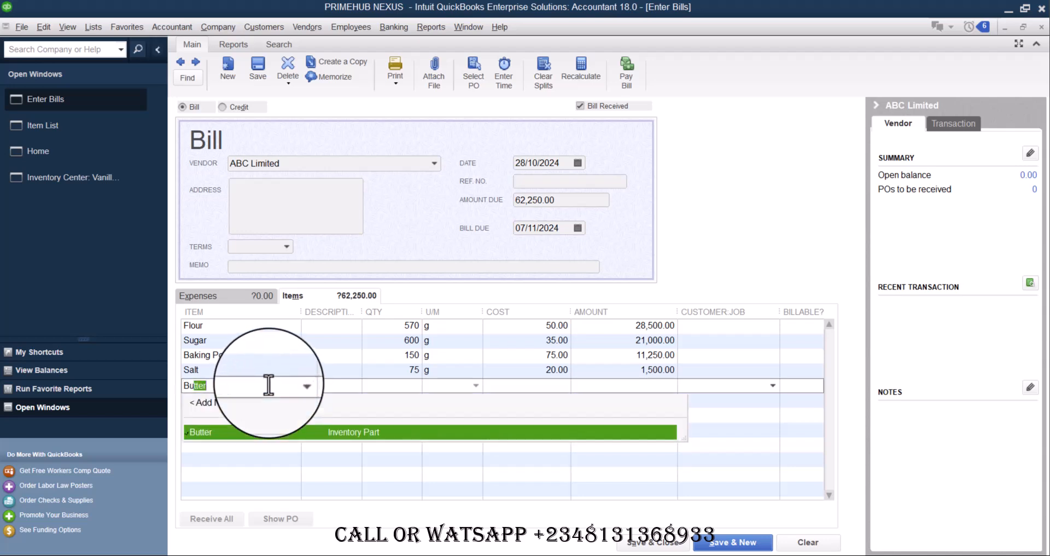
pyautogui.press('Tab')
pyautogui.click(397, 385)
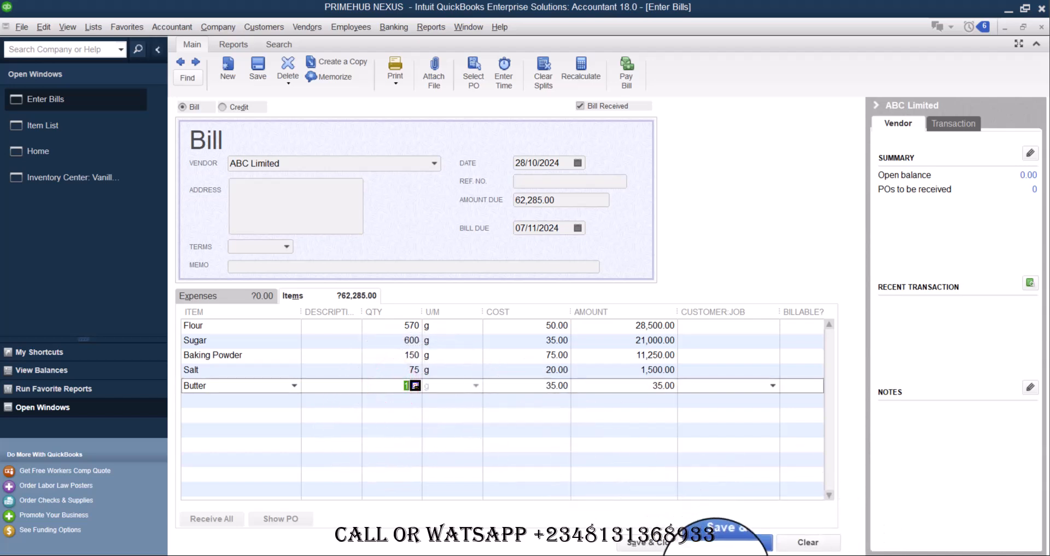
pyautogui.moveTo(714, 544)
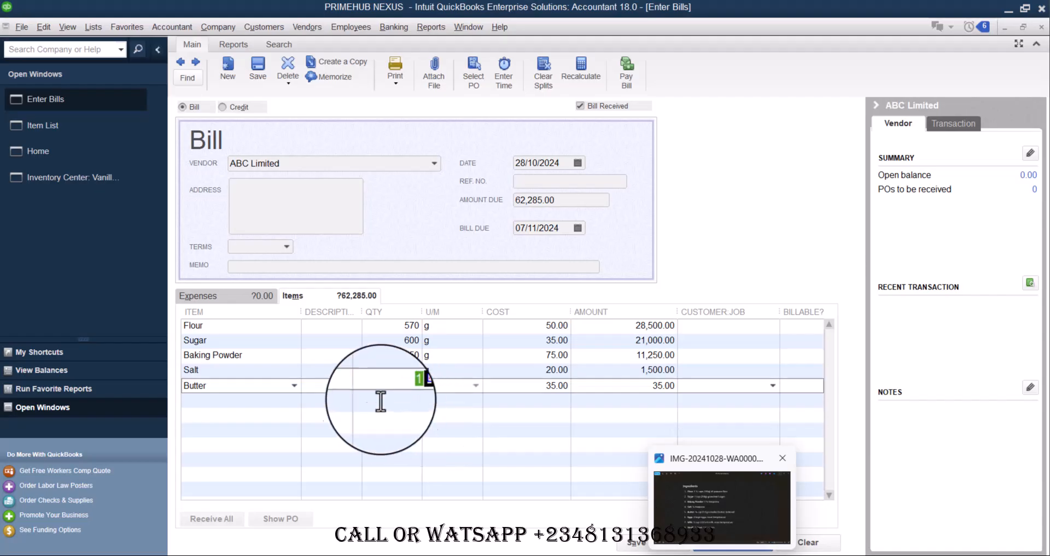
pyautogui.click(392, 404)
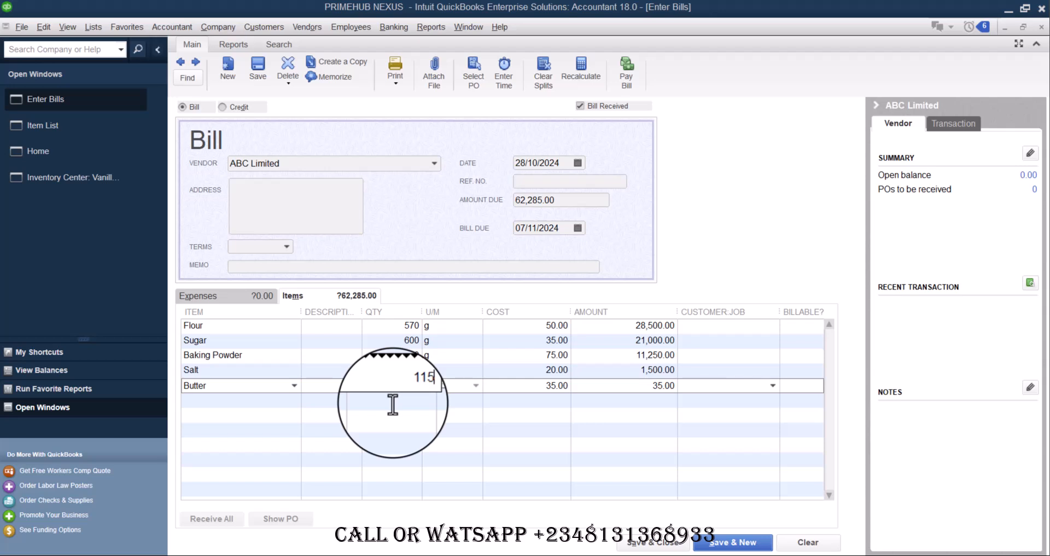
pyautogui.write('345')
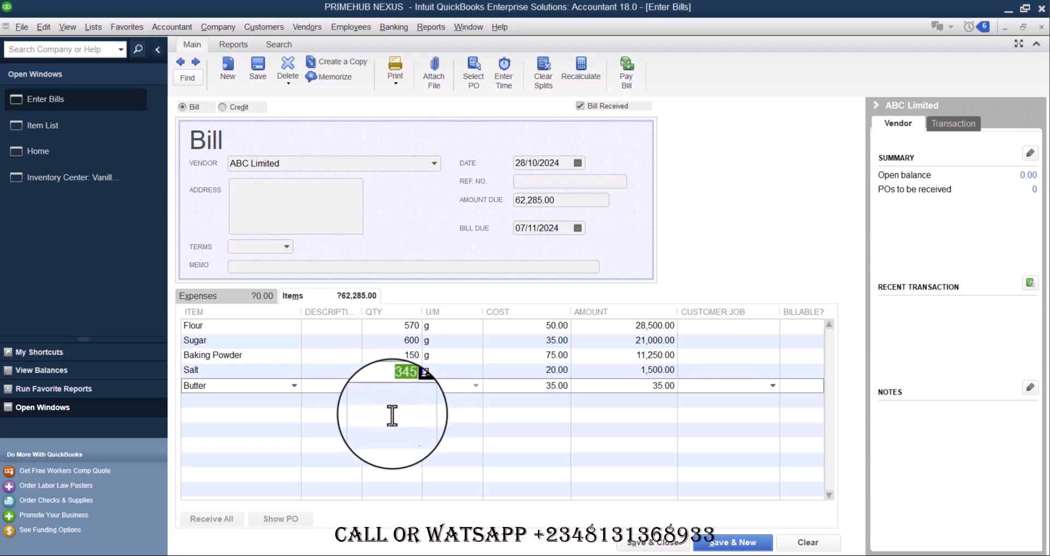
# Step: Add Egg as the sixth item line of the bill with a quantity of 6 each
pyautogui.click(263, 403)
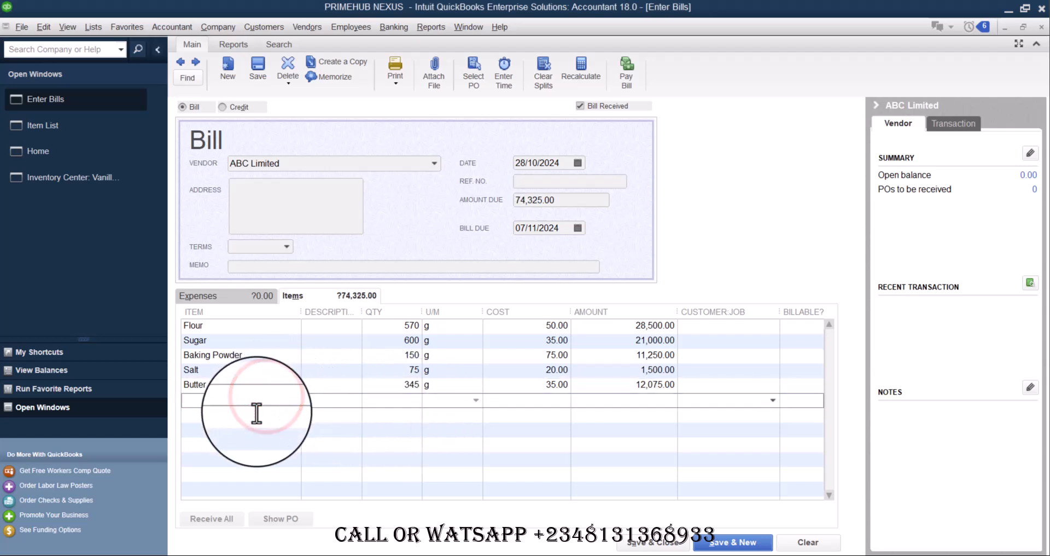
pyautogui.write('Egg')
pyautogui.press('Tab')
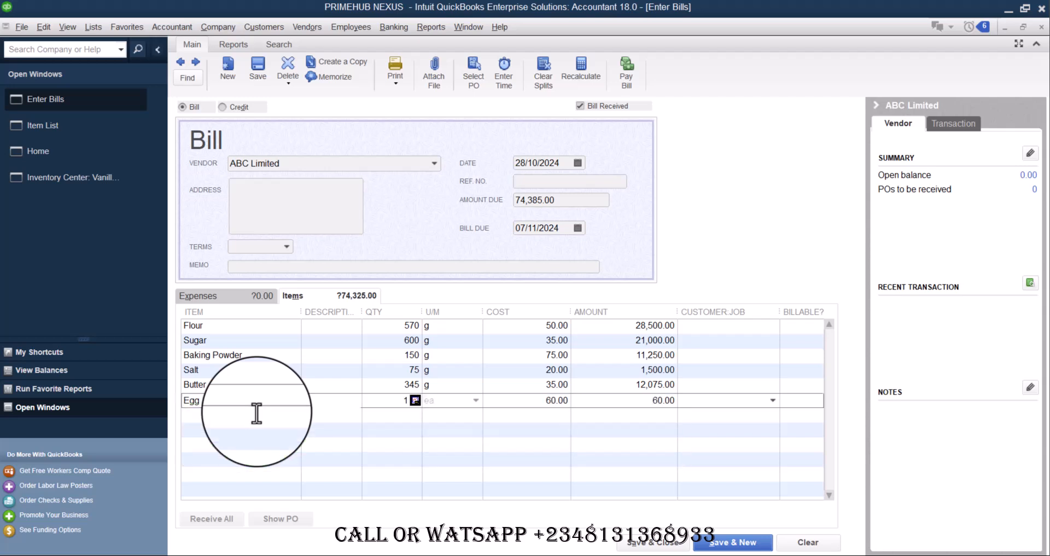
pyautogui.click(413, 401)
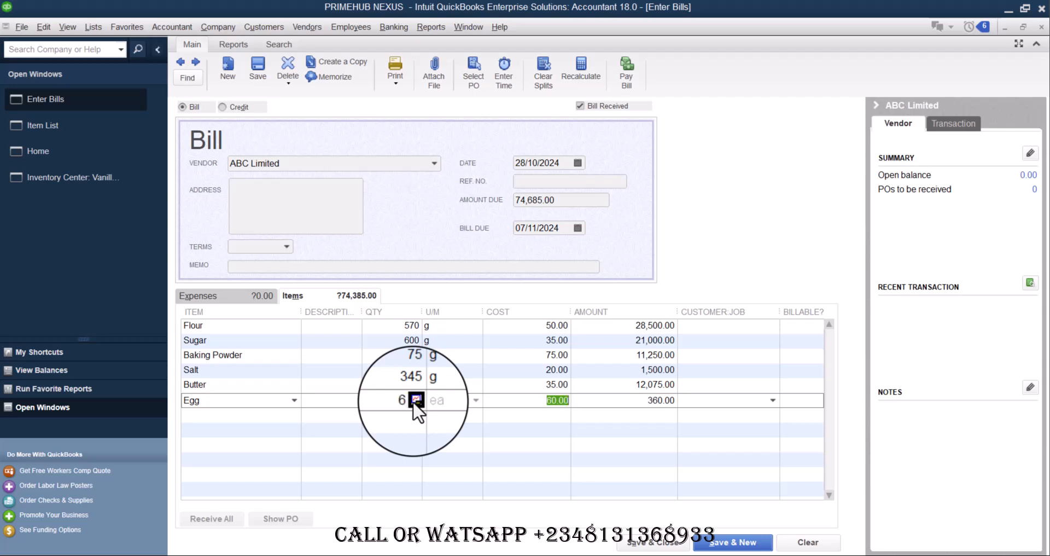
pyautogui.write('6')
# Step: Add Milk as the seventh item line of the bill with a quantity of 360 ML
pyautogui.click(241, 420)
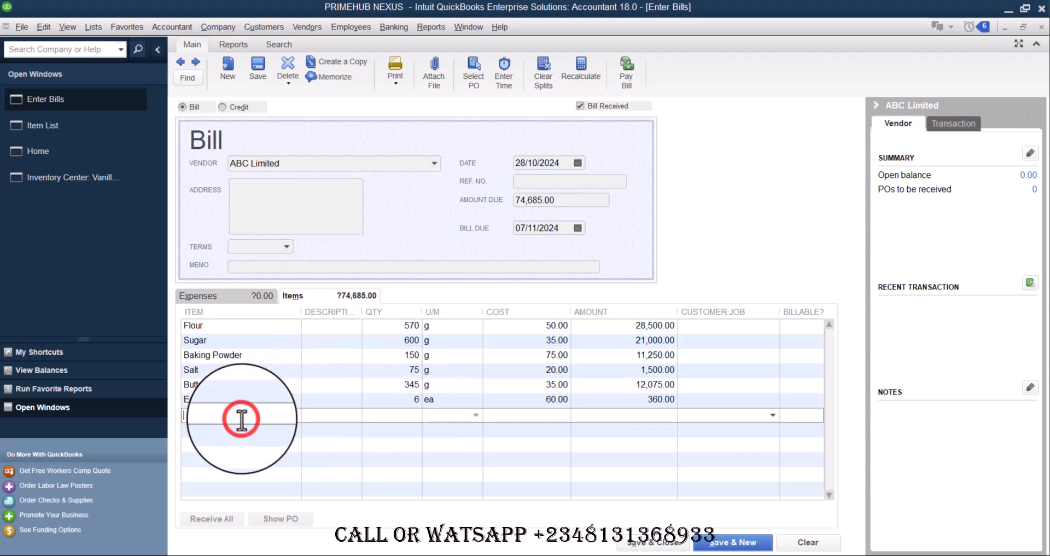
pyautogui.write('M')
pyautogui.press('Tab')
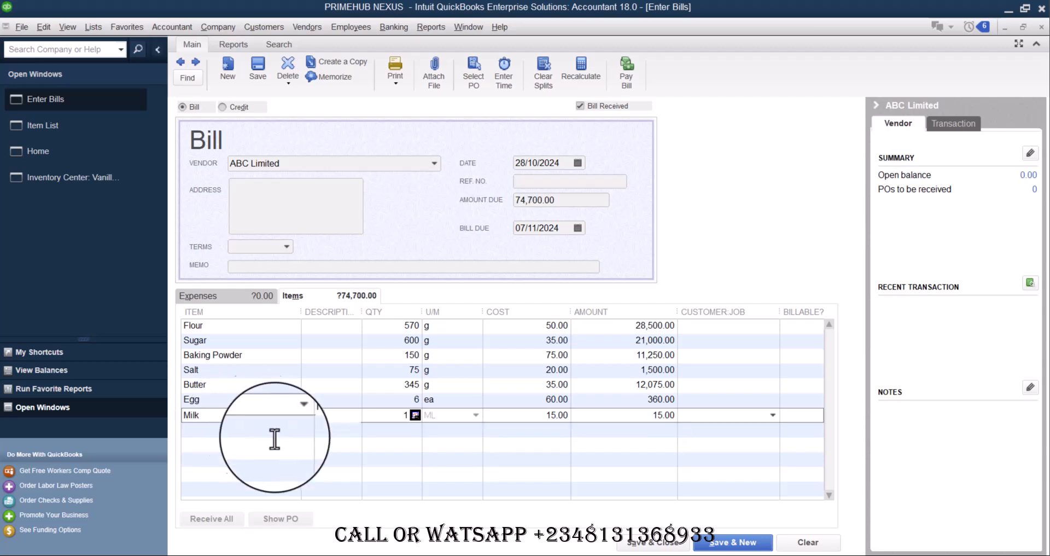
pyautogui.moveTo(398, 418); pyautogui.dragTo(437, 417)
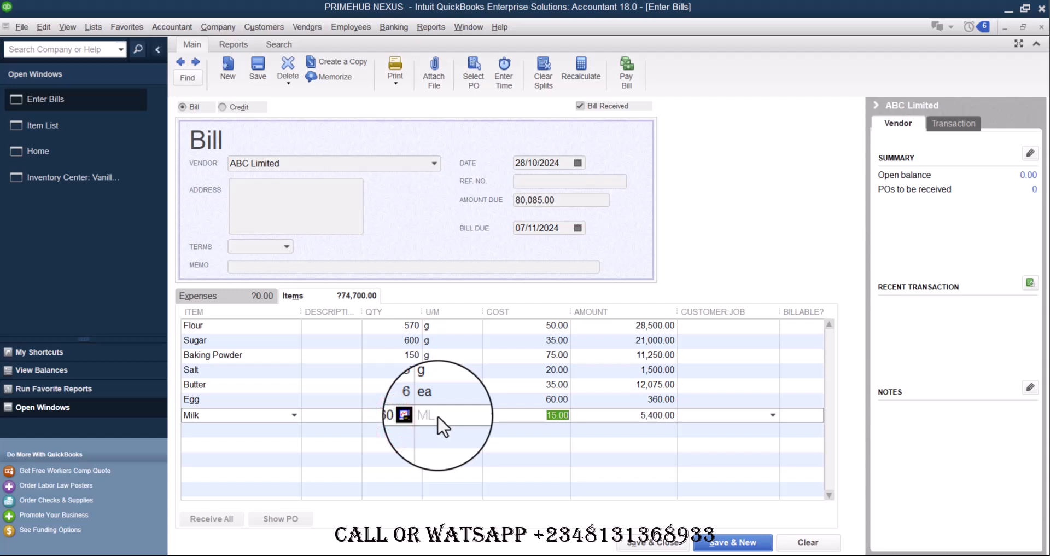
# Step: Add Vanilla Extract as the eighth item line with a quantity of 105 g, calculated as 35 × 3
pyautogui.click(241, 431)
pyautogui.write('Vanilla Extract')
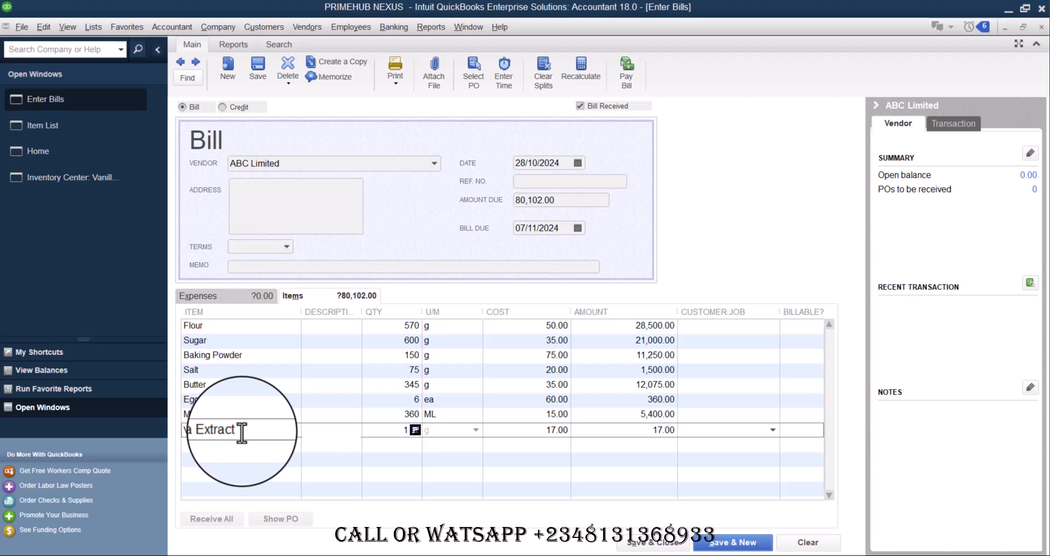
pyautogui.click(410, 430)
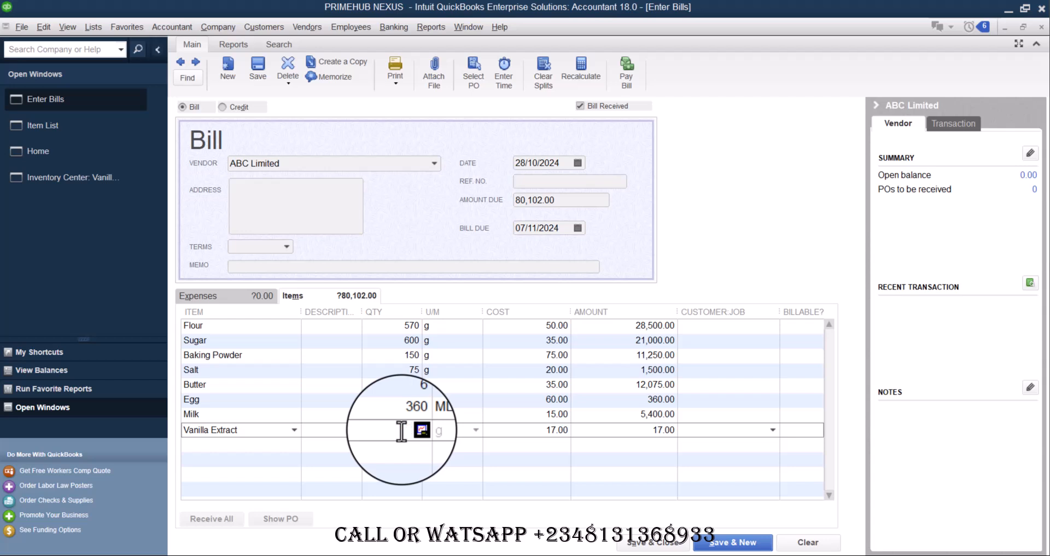
pyautogui.write('0')
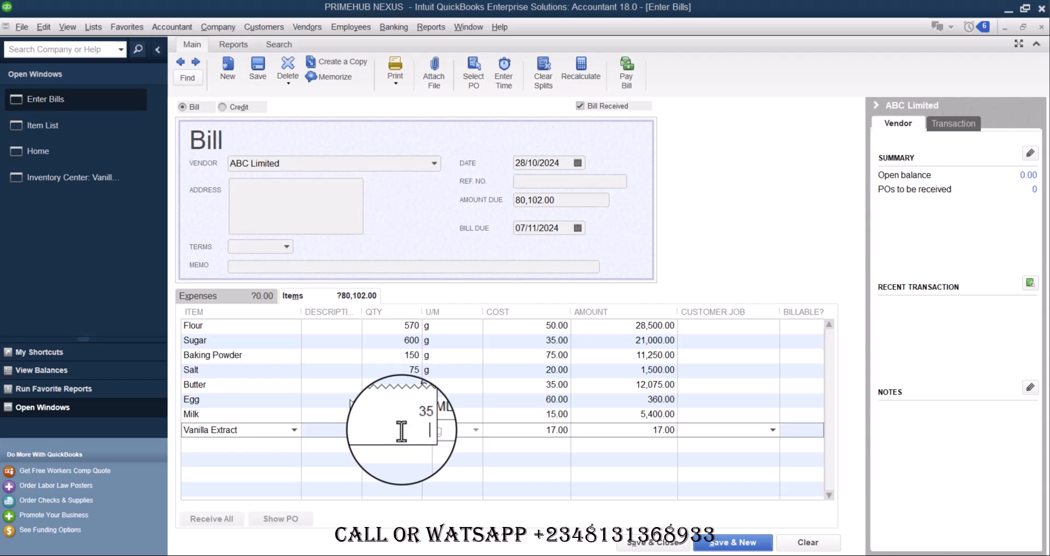
pyautogui.press('Return')
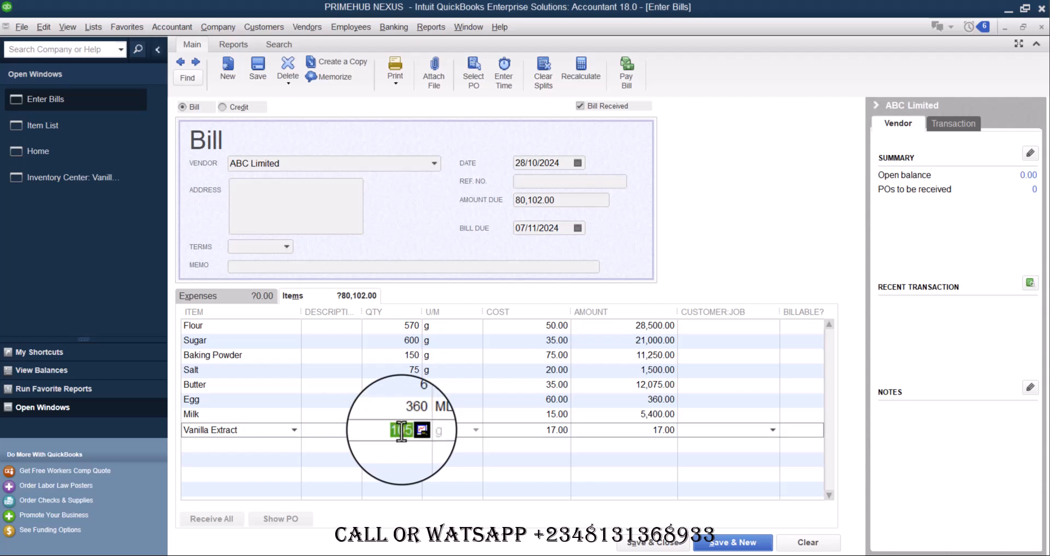
# Step: Review the completed item lines, then save and close the ABC Limited bill
pyautogui.click(237, 443)
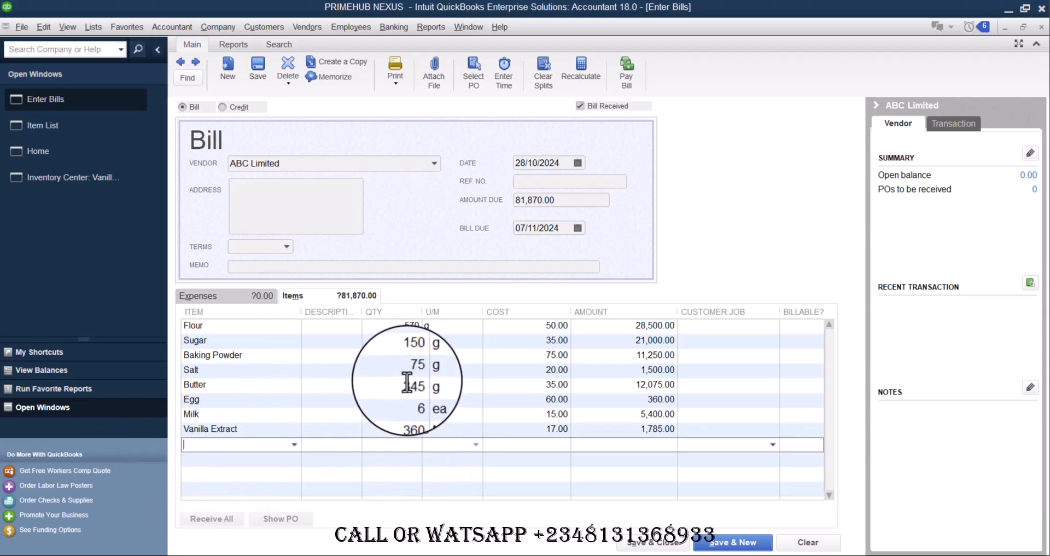
pyautogui.click(602, 367)
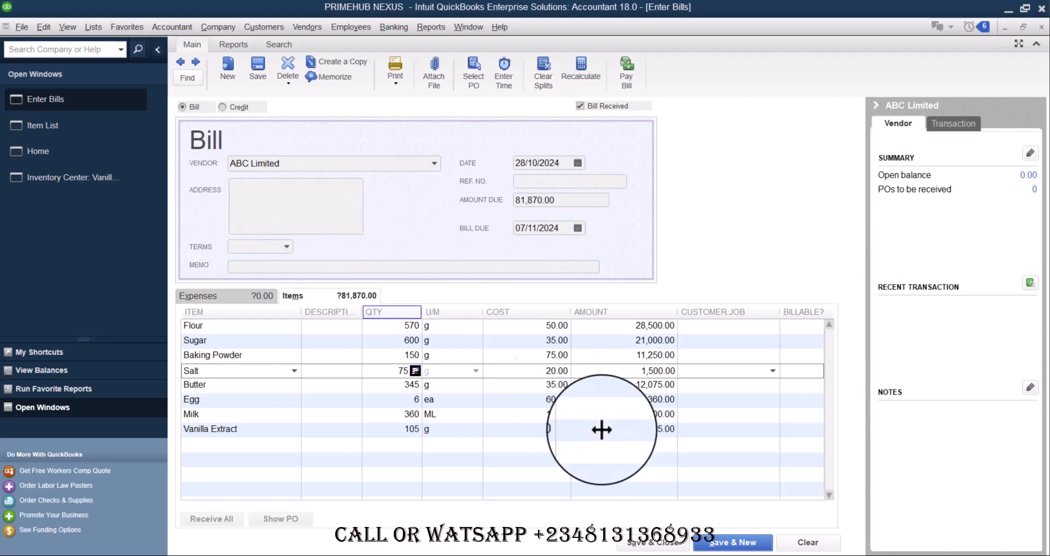
pyautogui.click(650, 543)
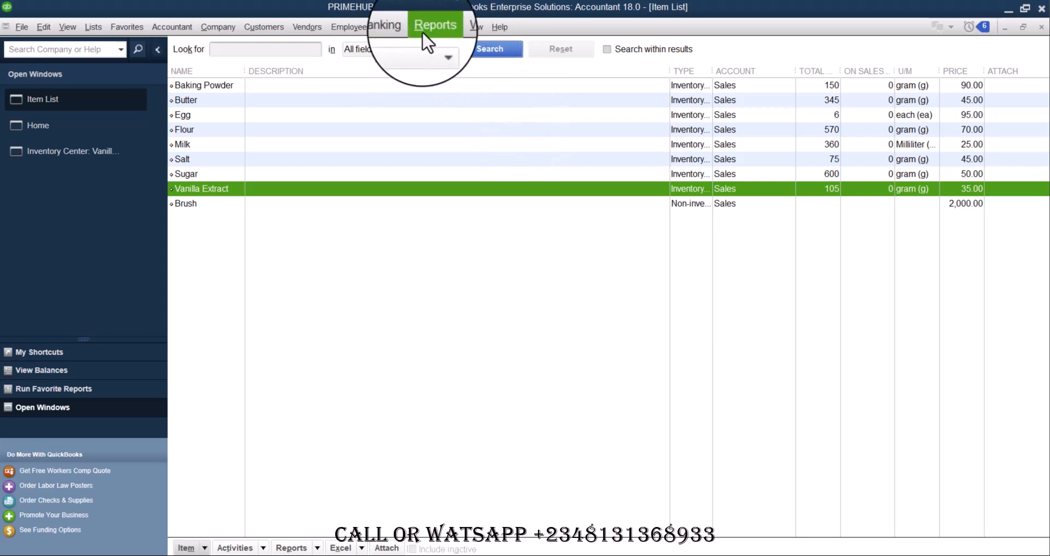
# Step: Open the standard Balance Sheet report to check the inventory asset and accounts payable after the bill
pyautogui.click(425, 29)
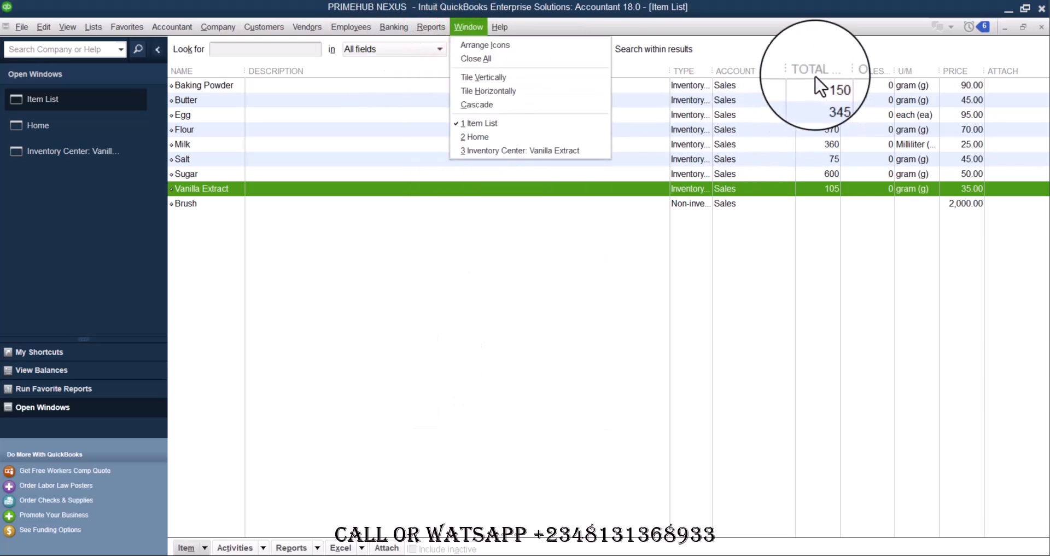
pyautogui.click(813, 264)
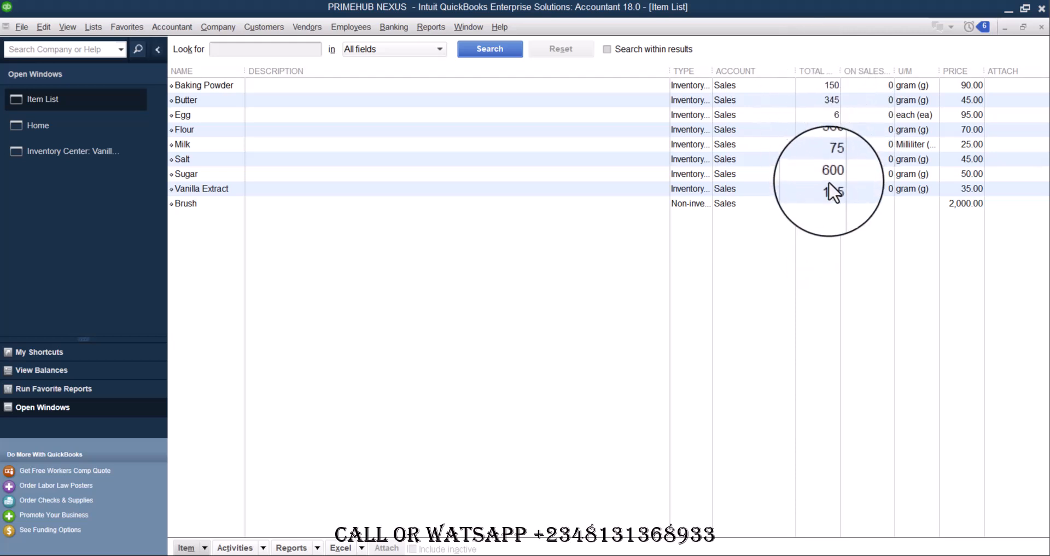
pyautogui.click(428, 27)
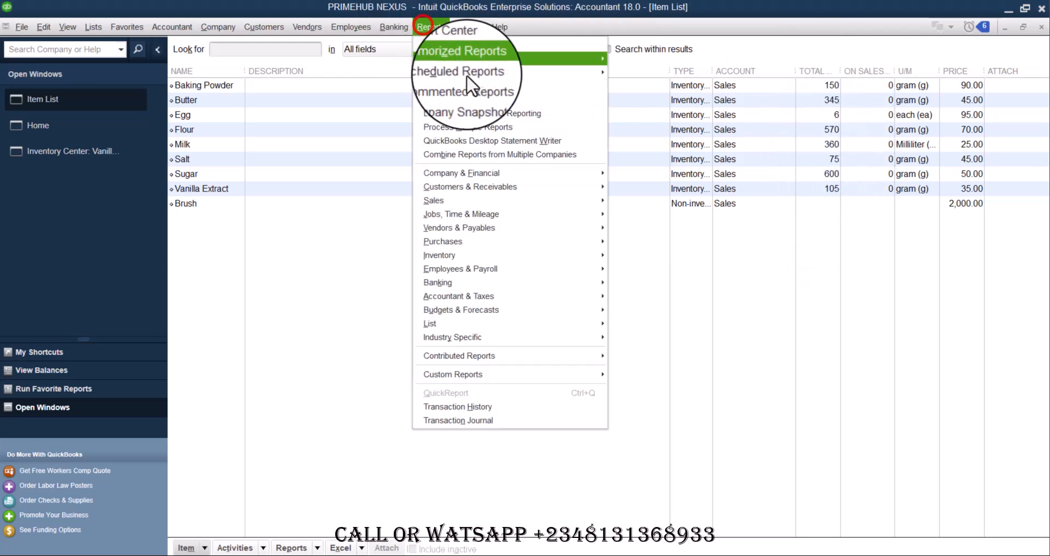
pyautogui.moveTo(541, 173)
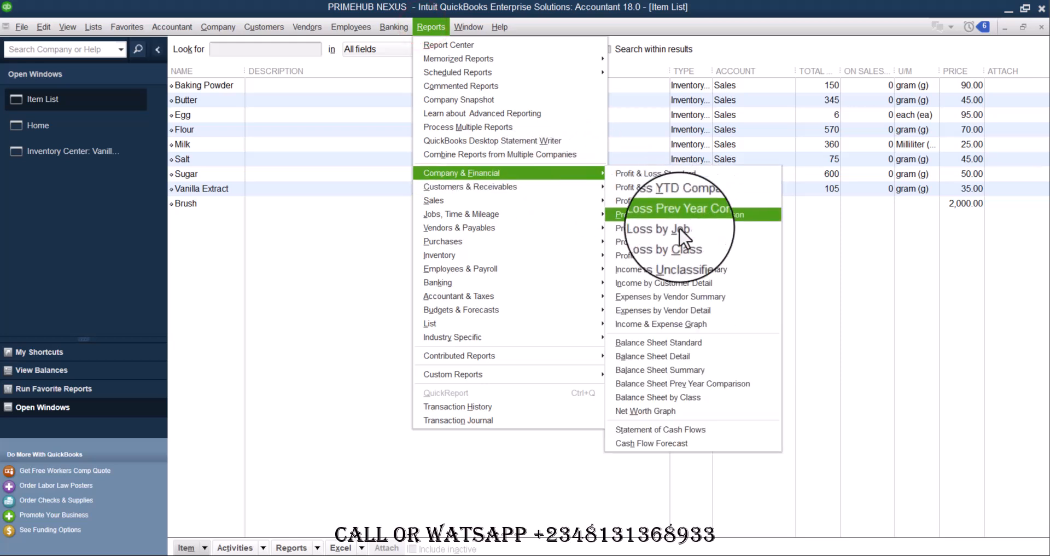
pyautogui.click(696, 343)
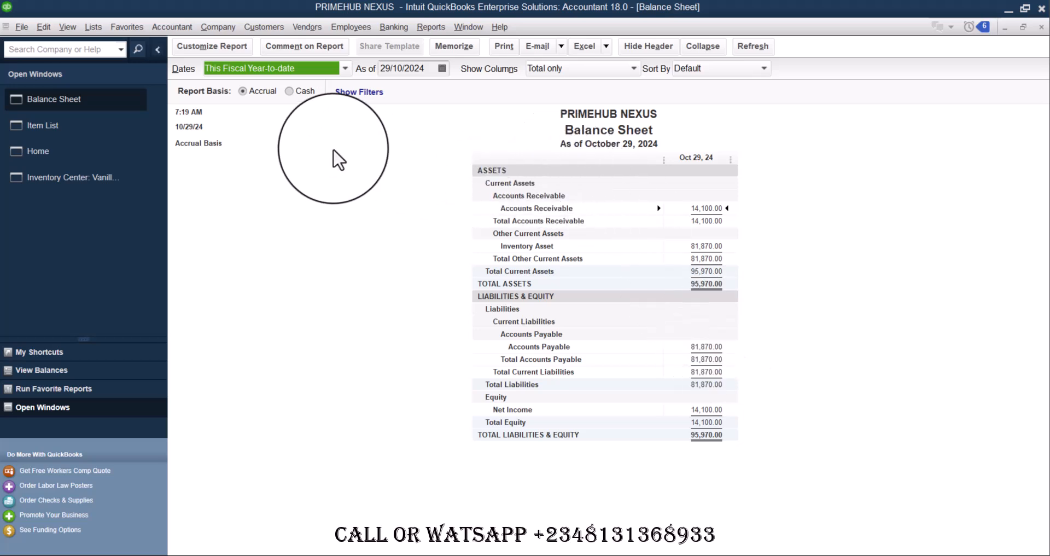
# Step: Return to the Item List and start a new Inventory Assembly item named Cake with each (ea) as its unit of measure
pyautogui.click(75, 153)
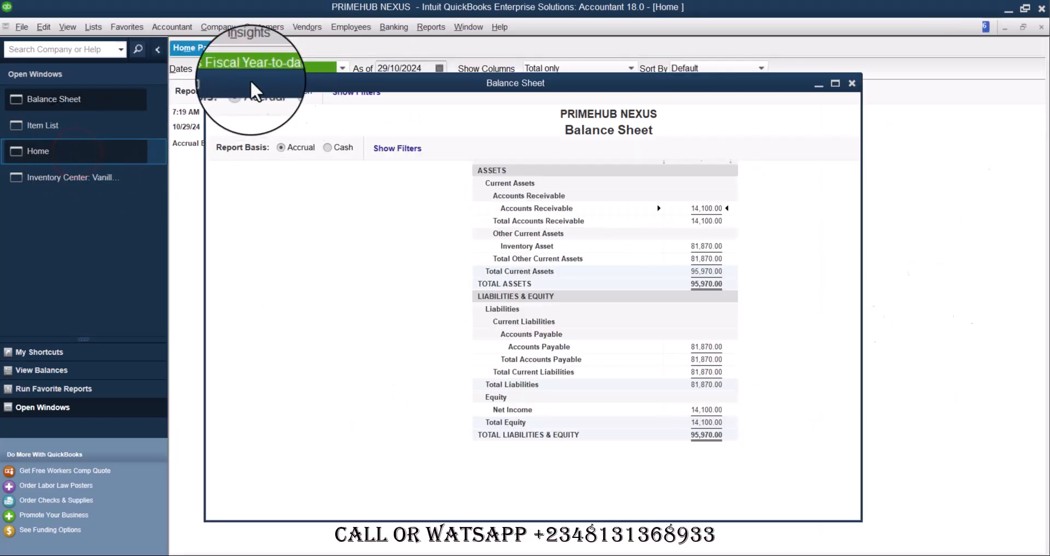
pyautogui.click(49, 153)
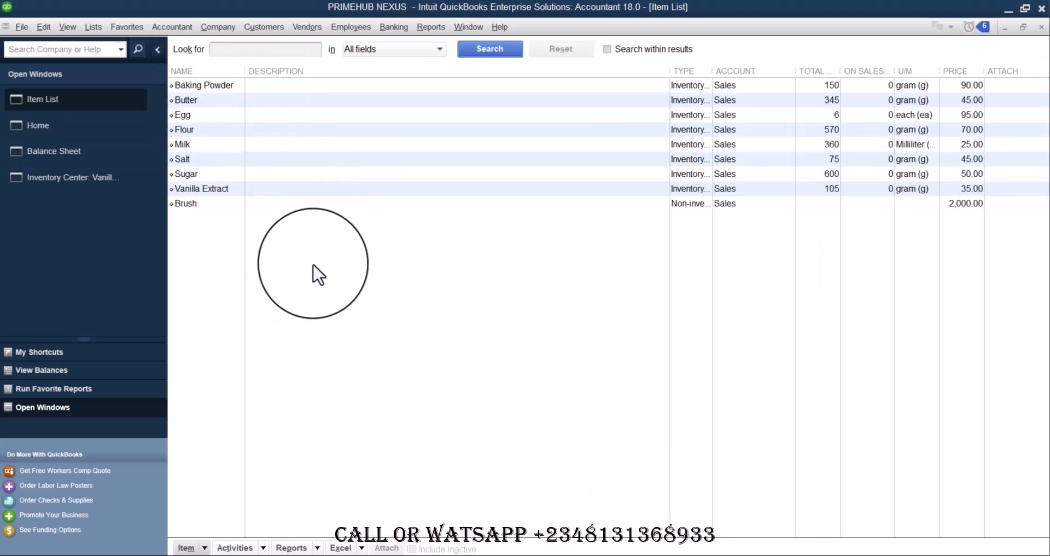
pyautogui.rightClick(325, 260)
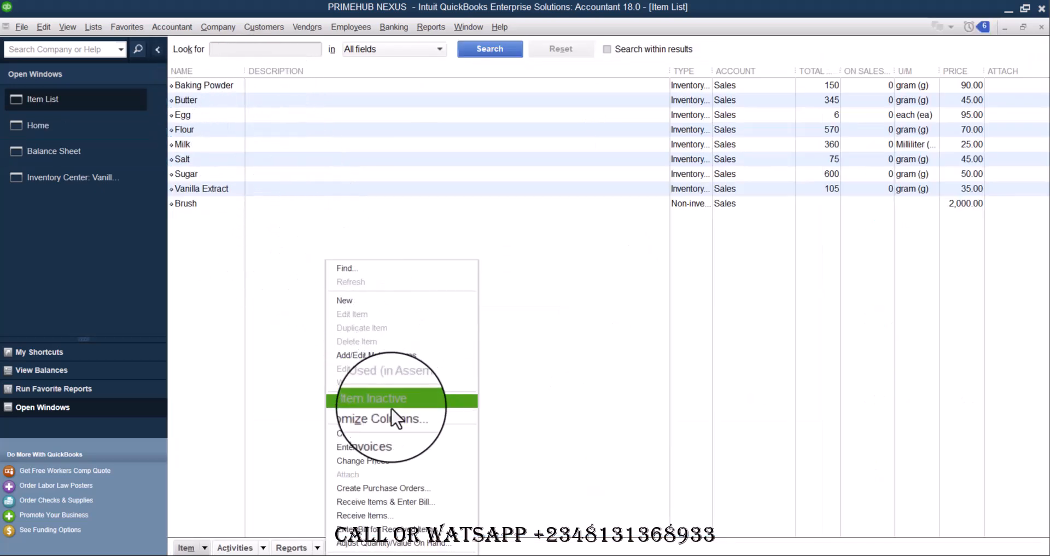
pyautogui.click(382, 300)
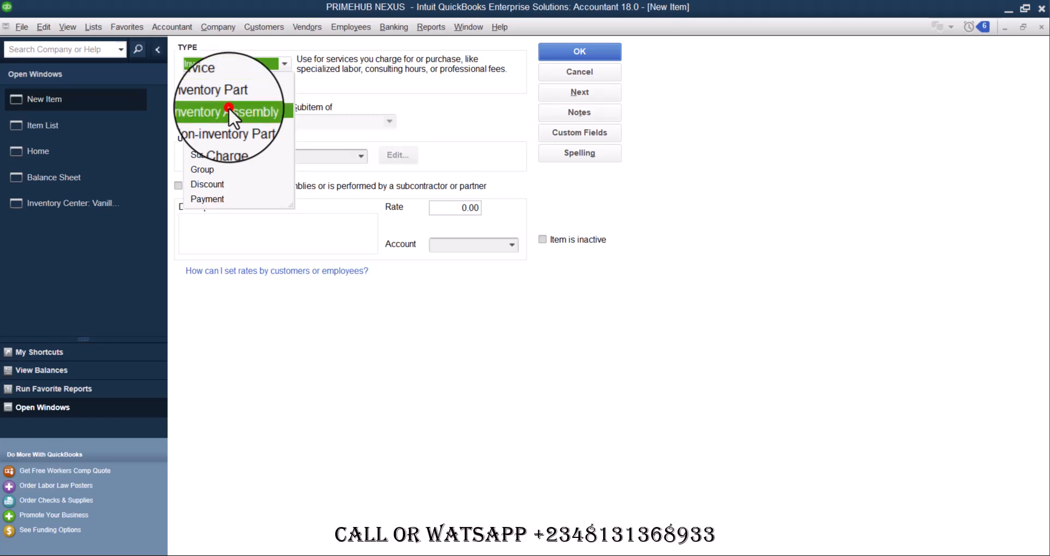
pyautogui.click(228, 107)
pyautogui.click(226, 118)
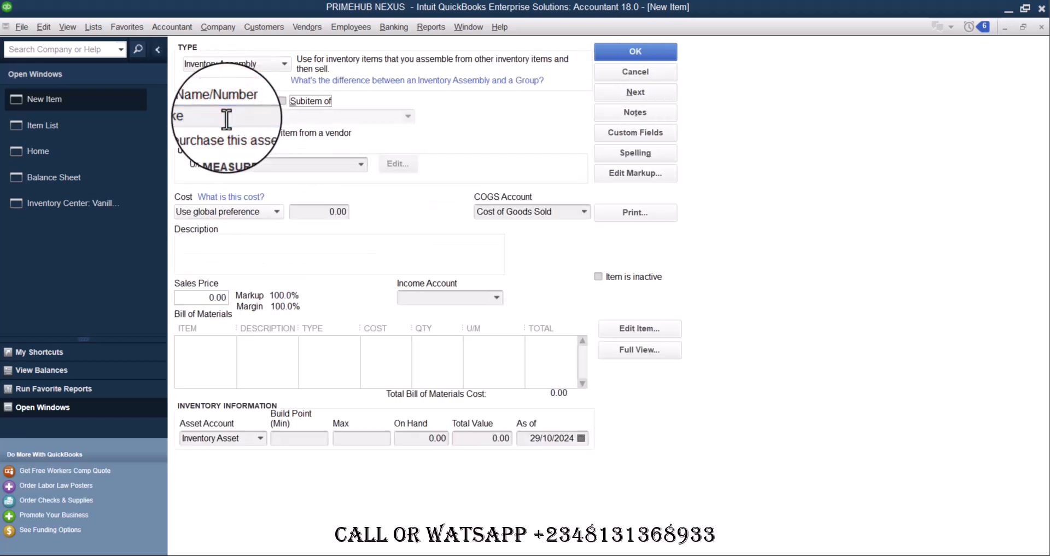
pyautogui.click(361, 164)
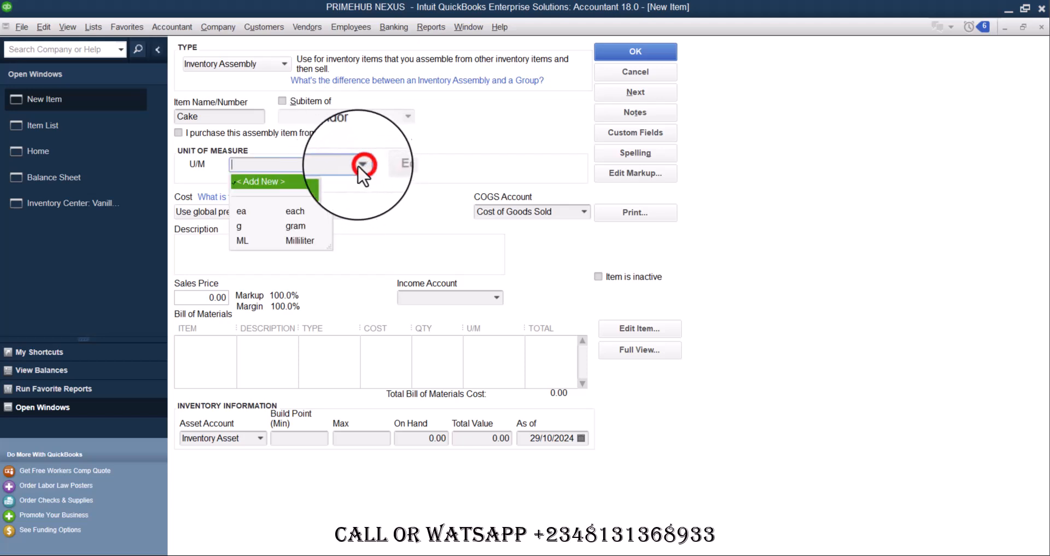
pyautogui.click(295, 211)
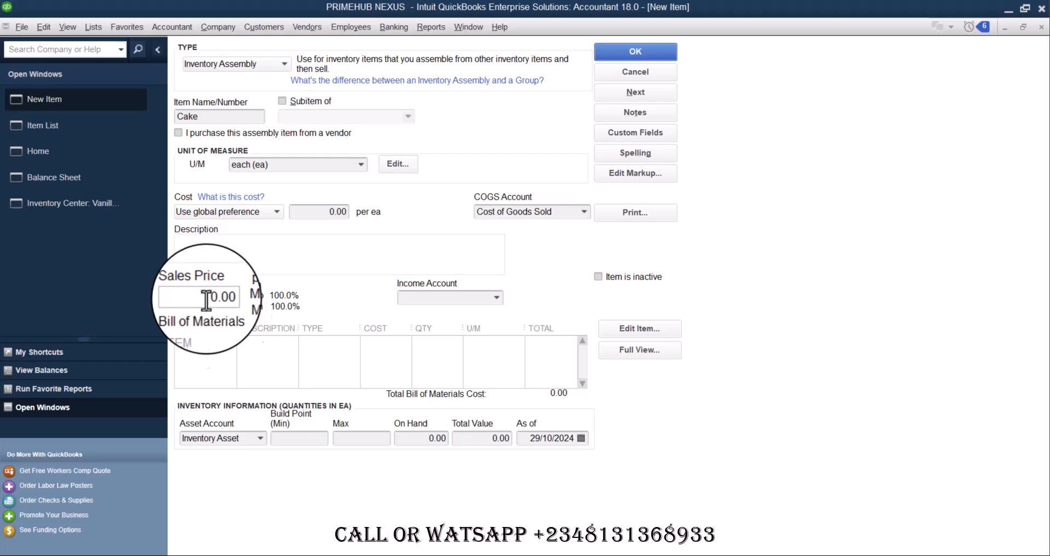
# Step: Add Flour as the first component of the Cake's bill of materials with a quantity of 190 g
pyautogui.click(216, 342)
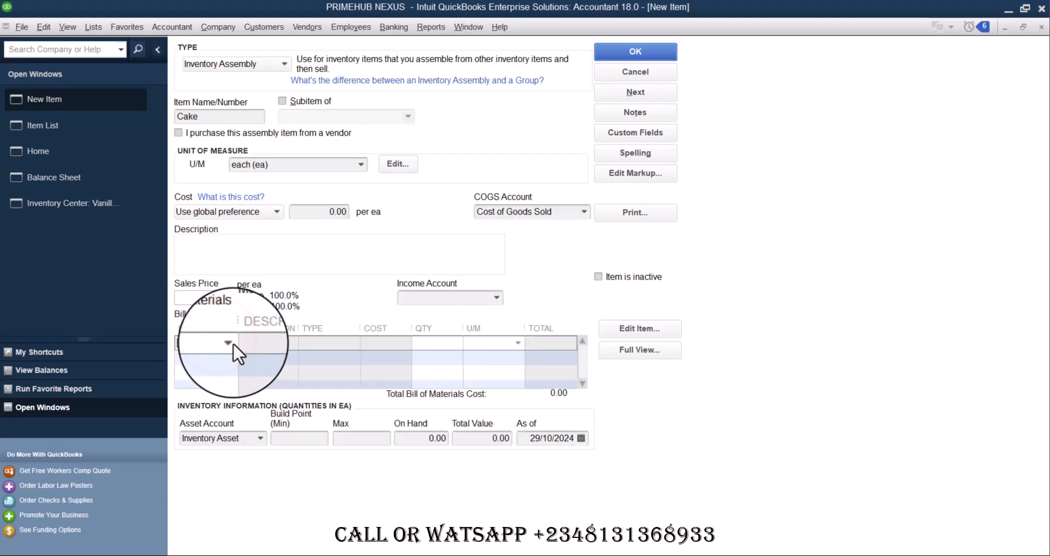
pyautogui.click(234, 345)
pyautogui.write('Flour')
pyautogui.press('Tab')
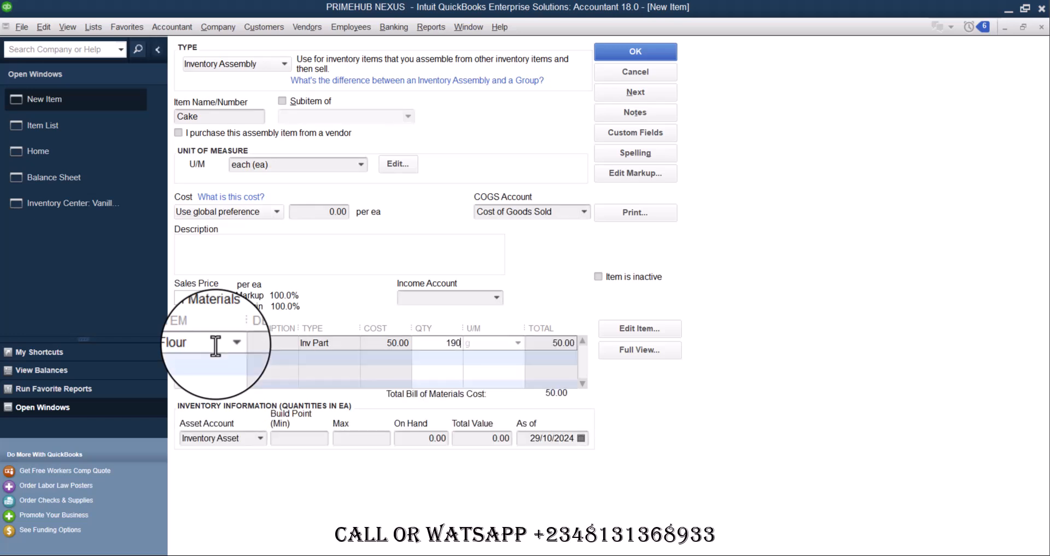
pyautogui.write('190')
pyautogui.press('Tab')
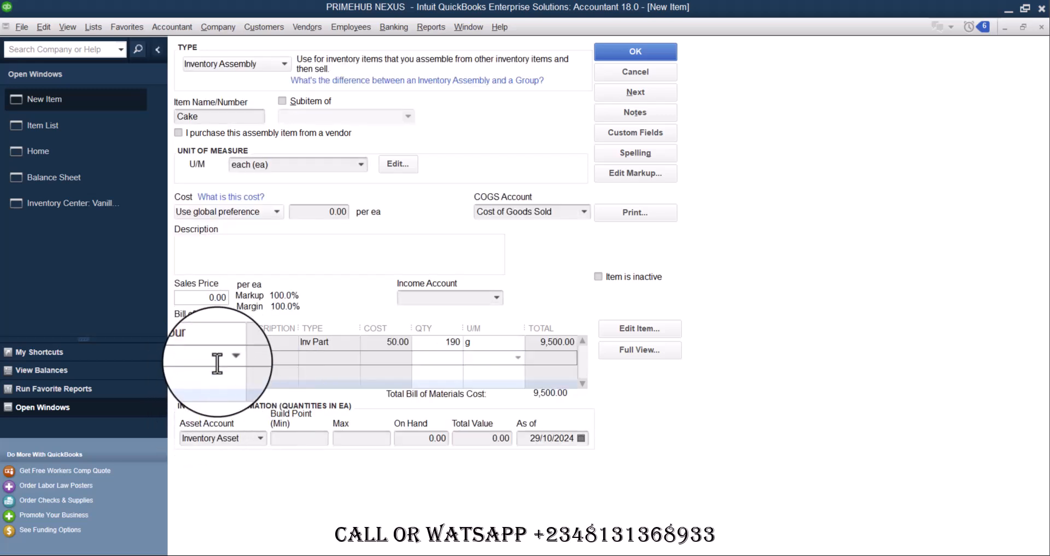
# Step: Add Sugar with a quantity of 200 g and Baking Powder with 50 g to the Cake's bill of materials
pyautogui.write('Sugar')
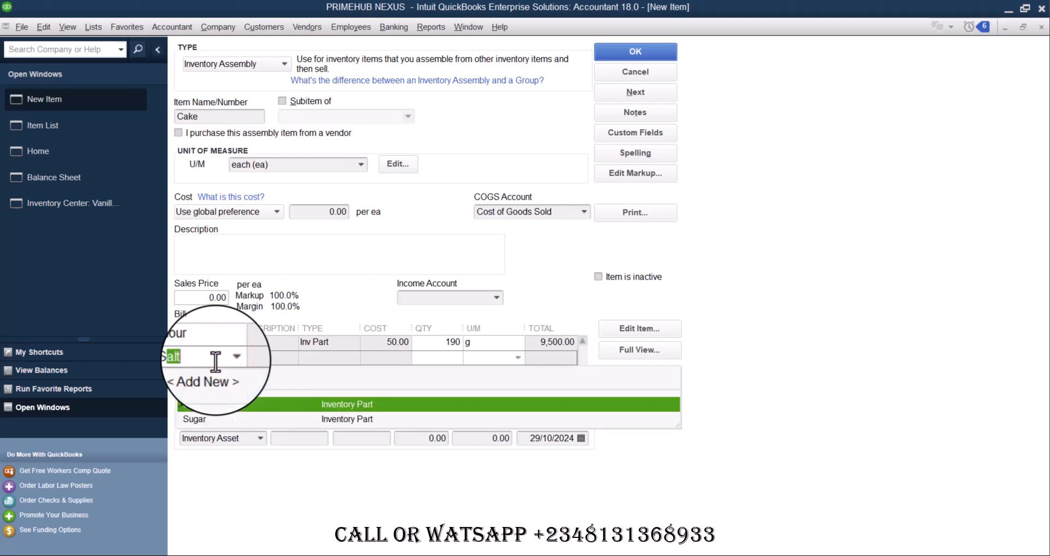
pyautogui.press('Tab')
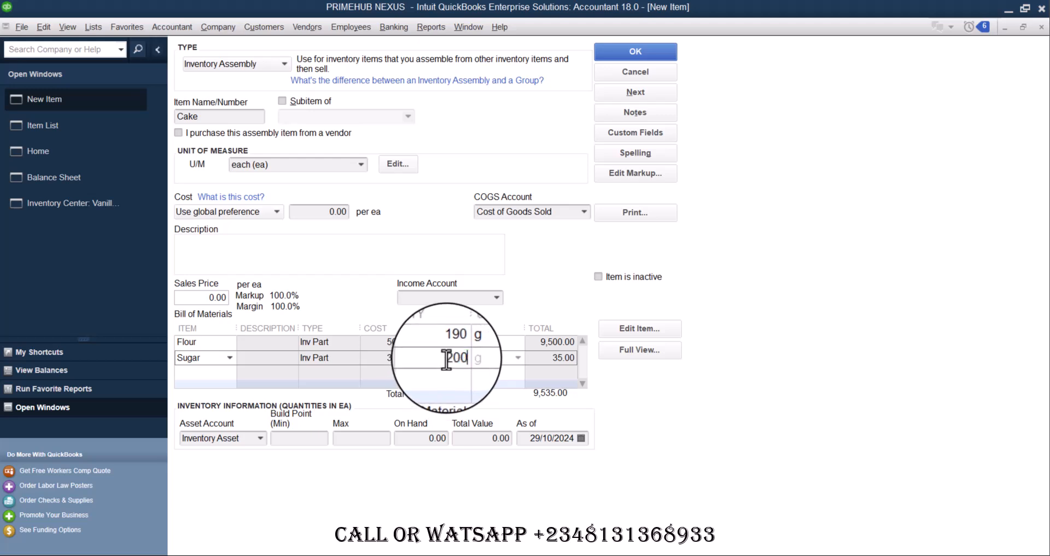
pyautogui.press('Tab')
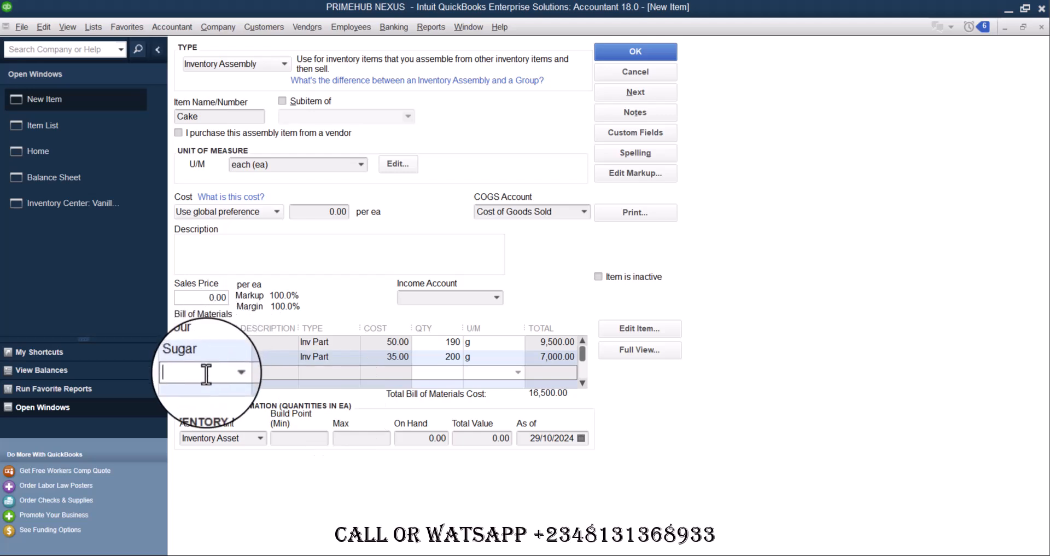
pyautogui.write('Baking Pow')
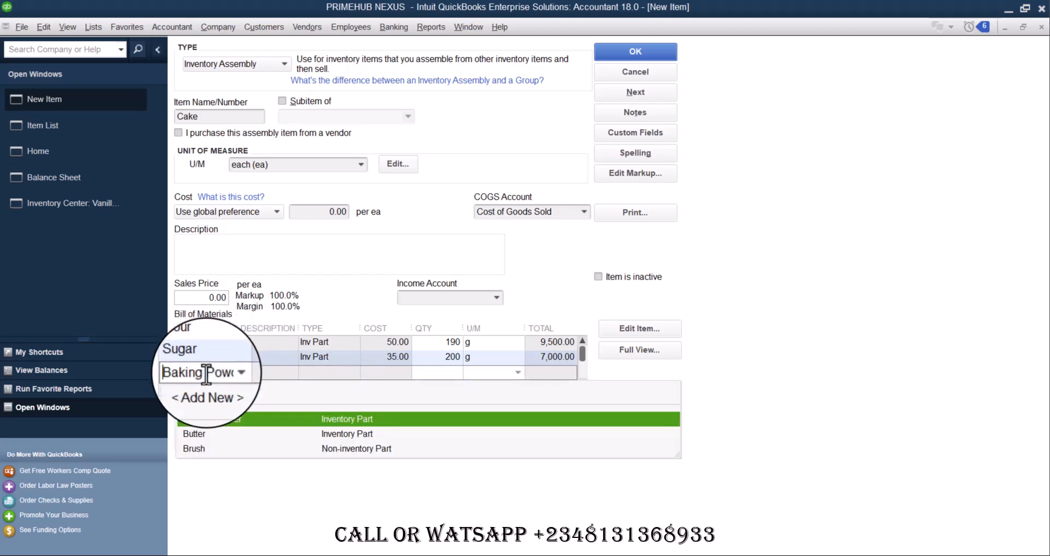
pyautogui.press('Tab')
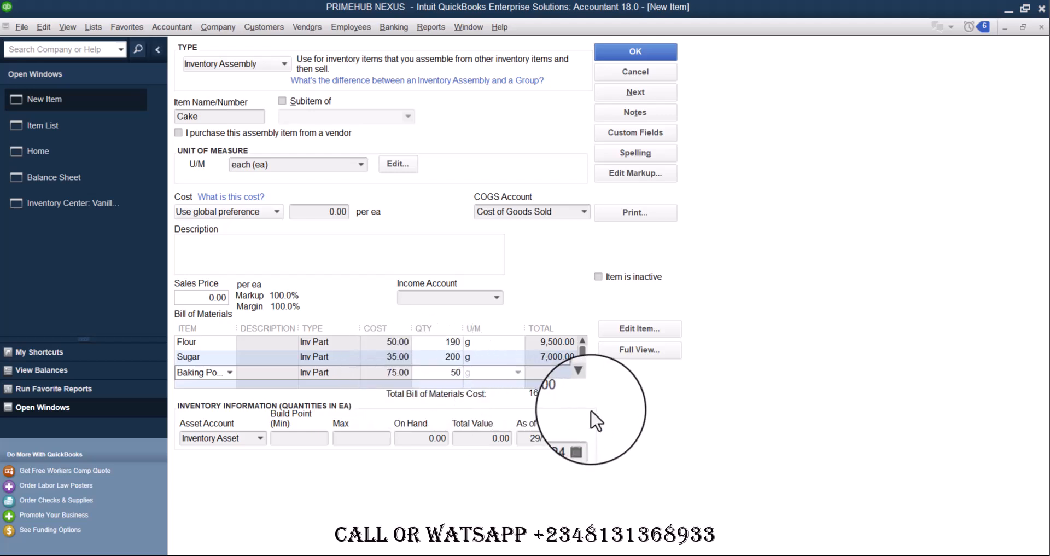
pyautogui.press('Tab')
pyautogui.press('Tab')
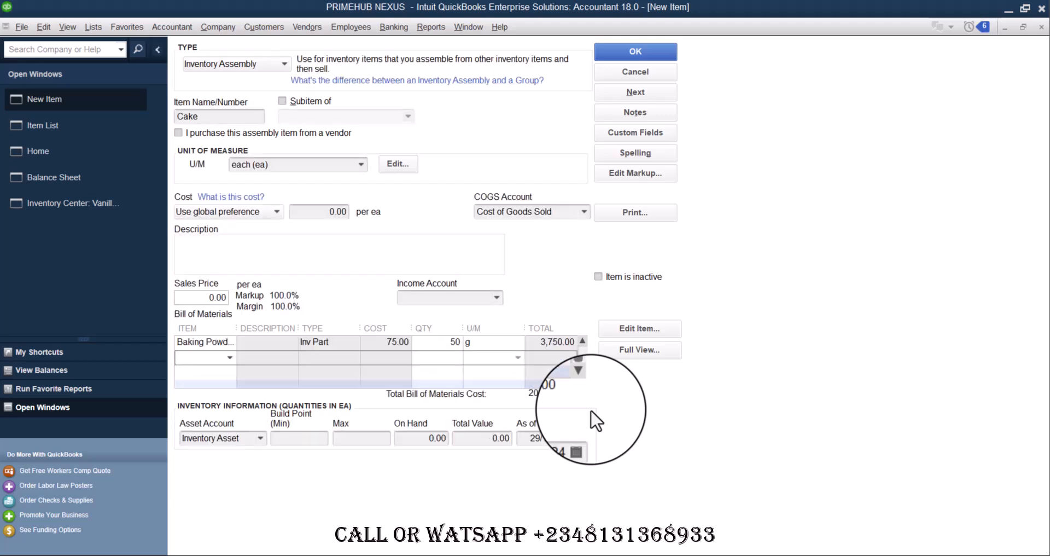
# Step: Add Salt with a quantity of 25 g and Butter with 115 g to the Cake's bill of materials
pyautogui.write('Sal')
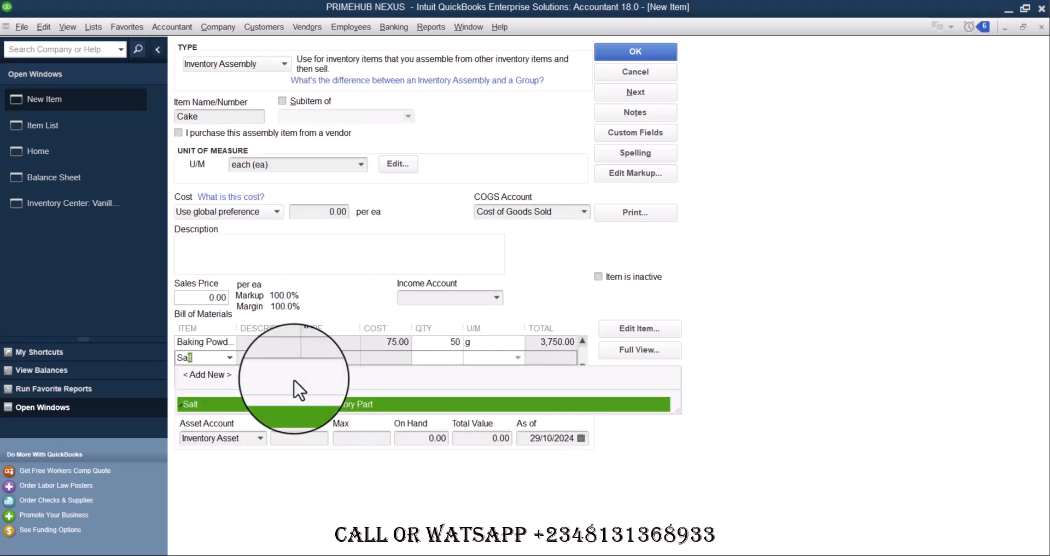
pyautogui.press('Tab')
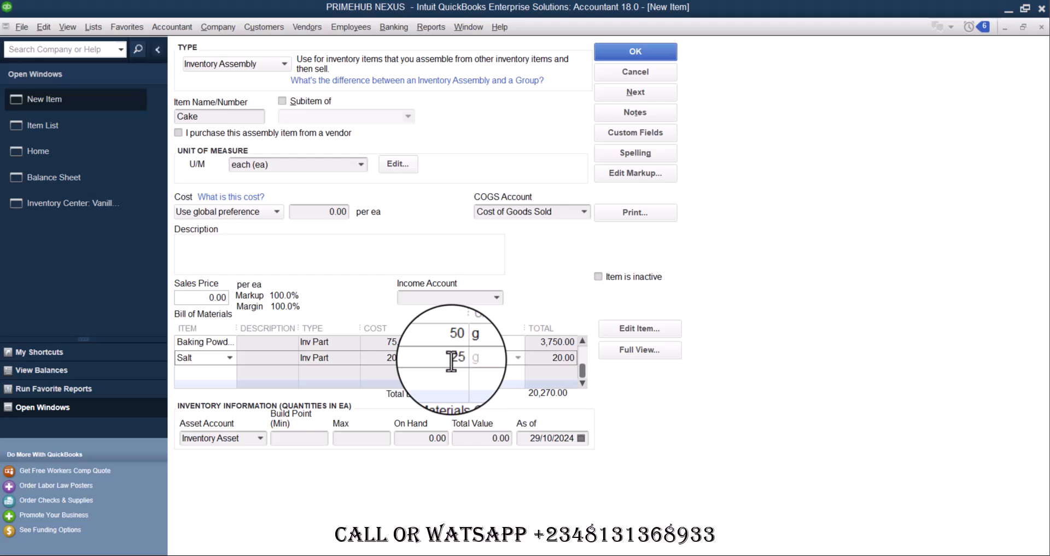
pyautogui.press('Tab')
pyautogui.press('Tab')
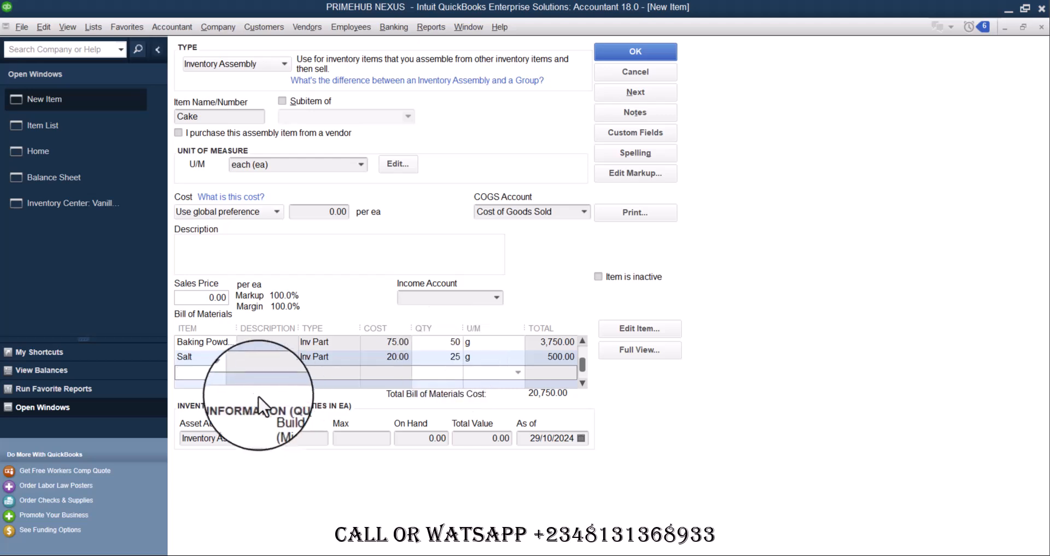
pyautogui.write('Butter')
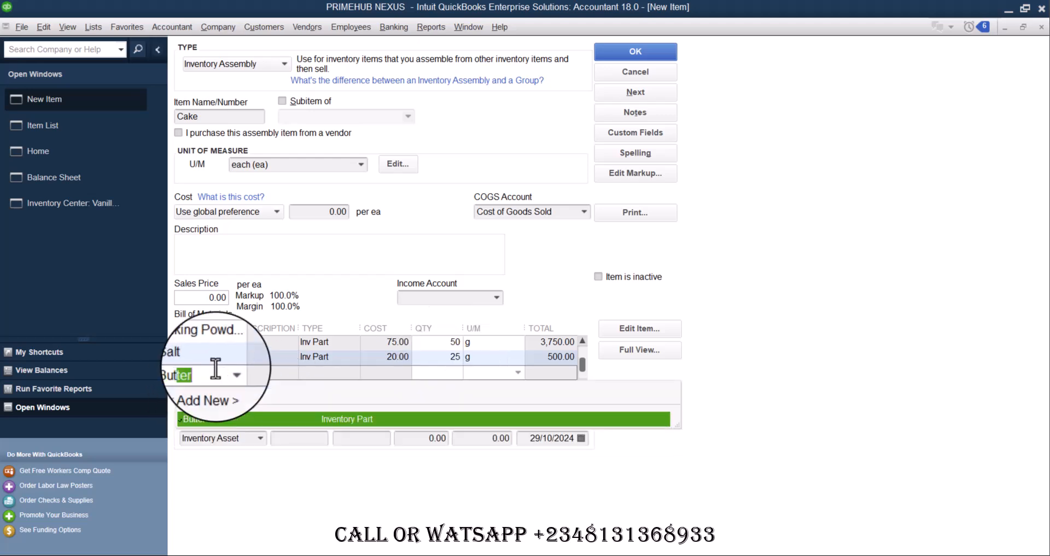
pyautogui.press('Tab')
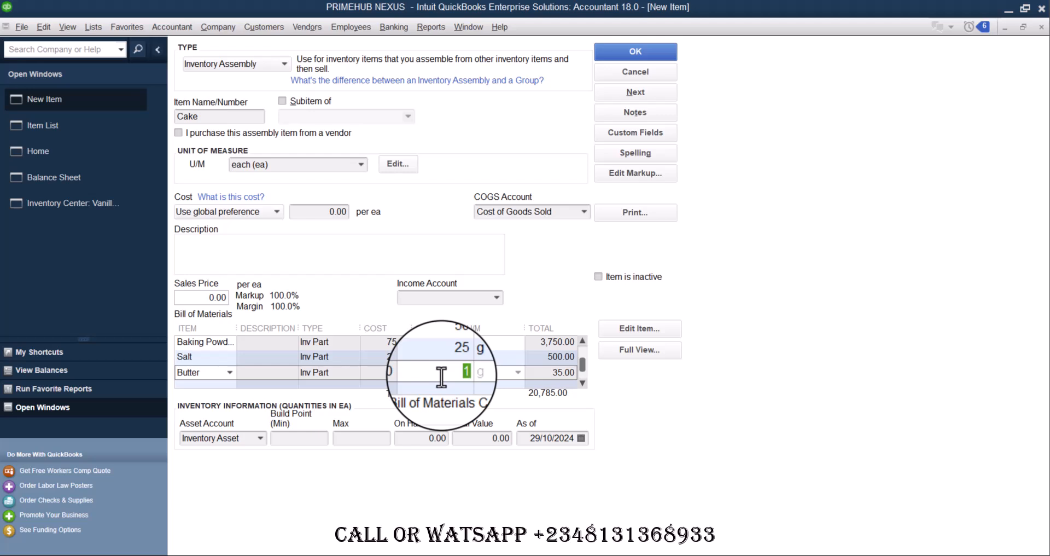
pyautogui.press('Tab')
pyautogui.press('Tab')
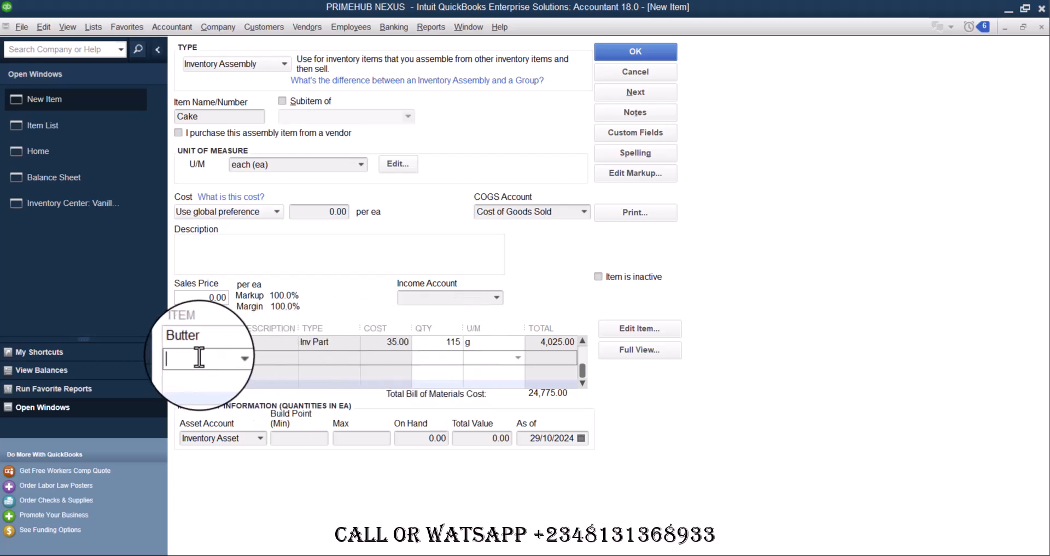
# Step: Add Egg with a quantity of 2 each and Milk with 120 ML to the Cake's bill of materials
pyautogui.write('Egg')
pyautogui.press('Tab')
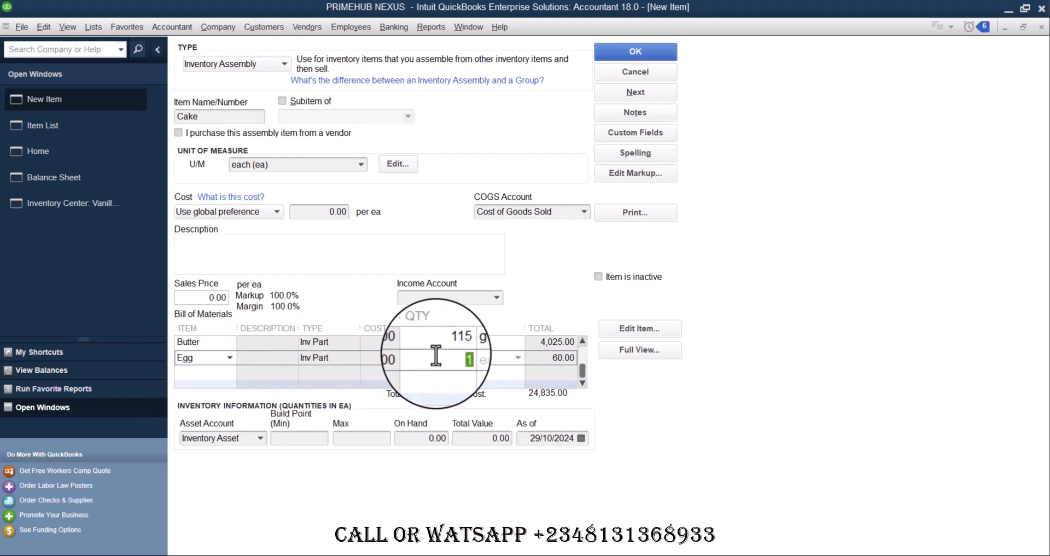
pyautogui.press('Tab')
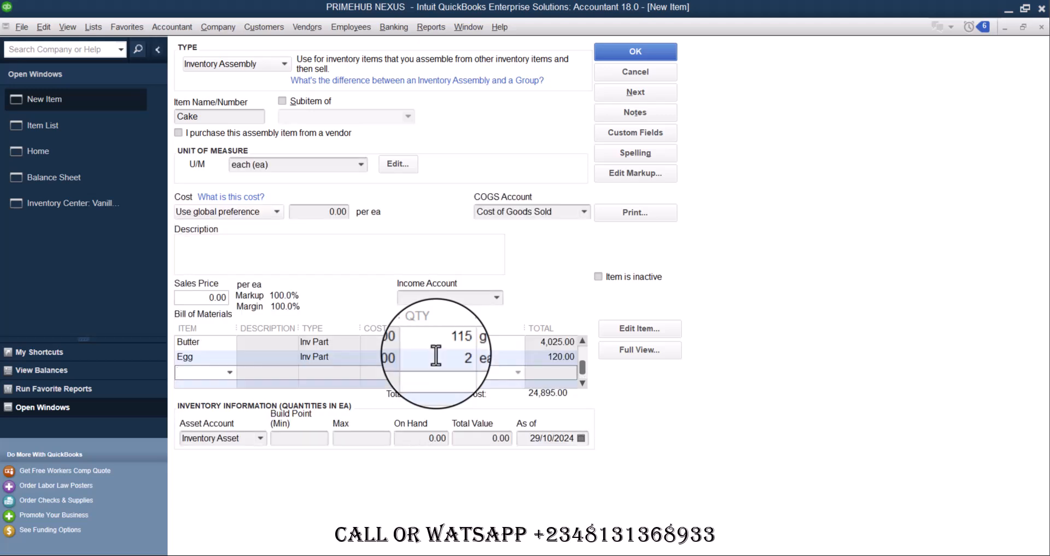
pyautogui.click(213, 377)
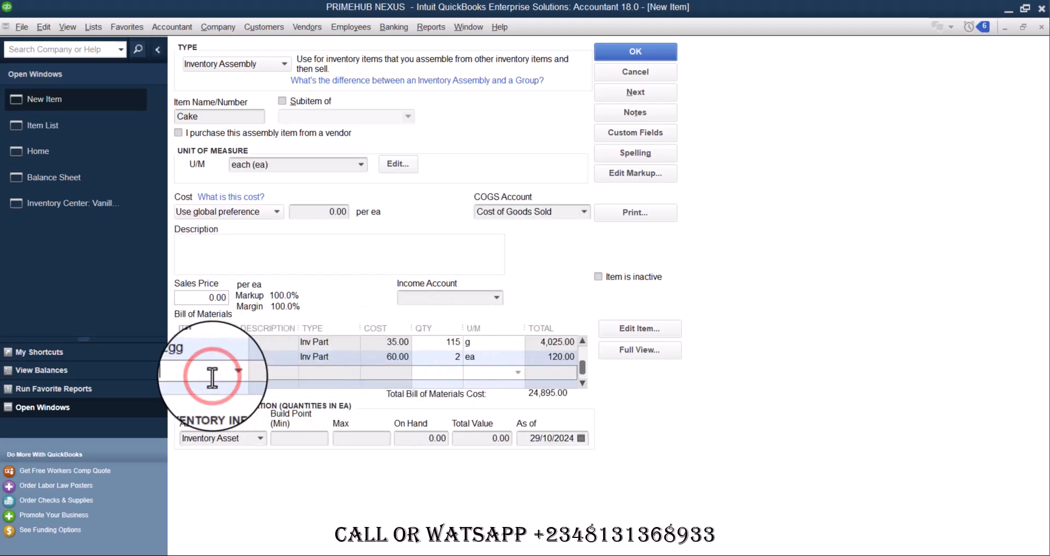
pyautogui.write('Mil')
pyautogui.press('Tab')
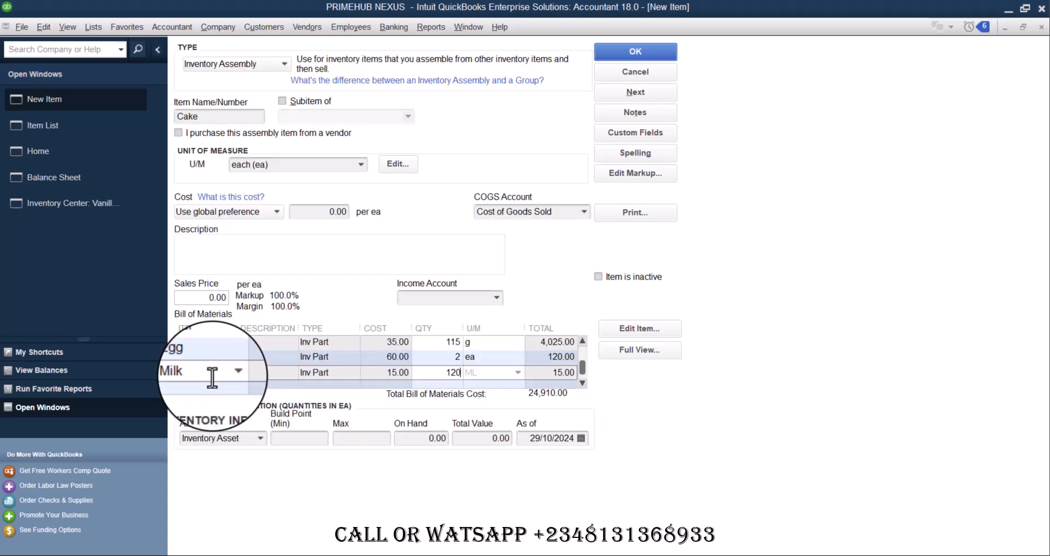
pyautogui.press('Tab')
pyautogui.press('Tab')
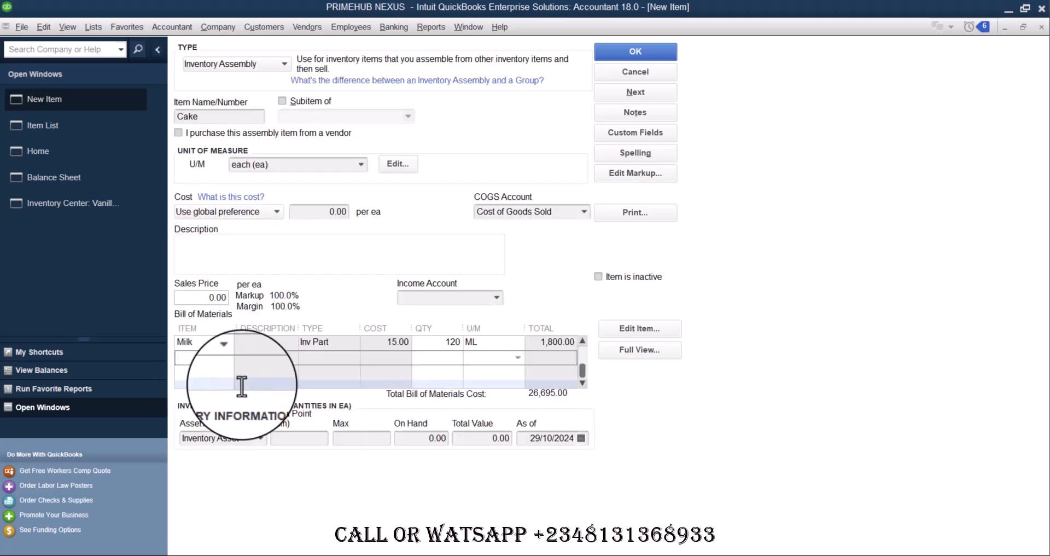
# Step: Add Vanilla Extract as the last component of the Cake's bill of materials with a quantity of 35 g
pyautogui.moveTo(724, 554)
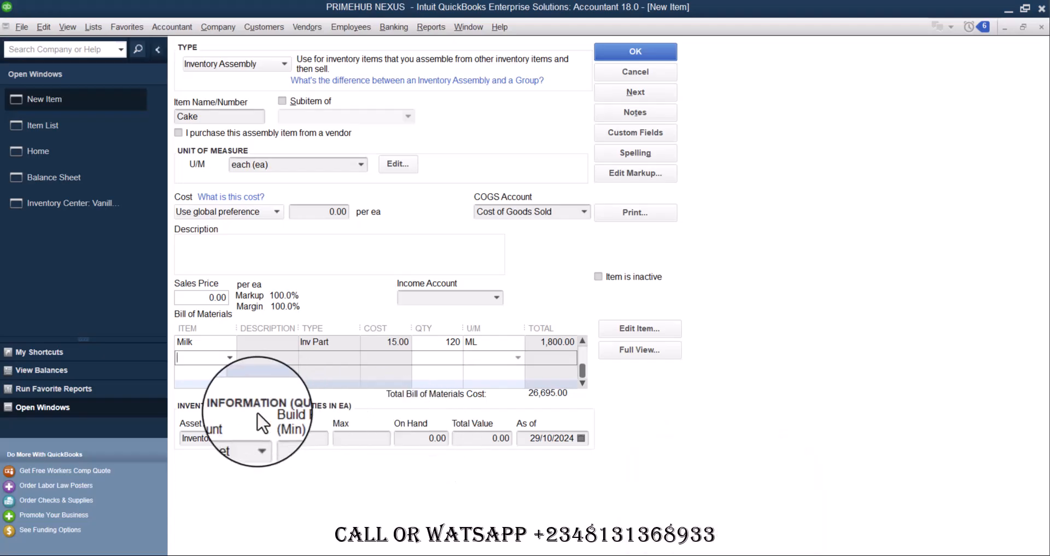
pyautogui.write('V')
pyautogui.press('Tab')
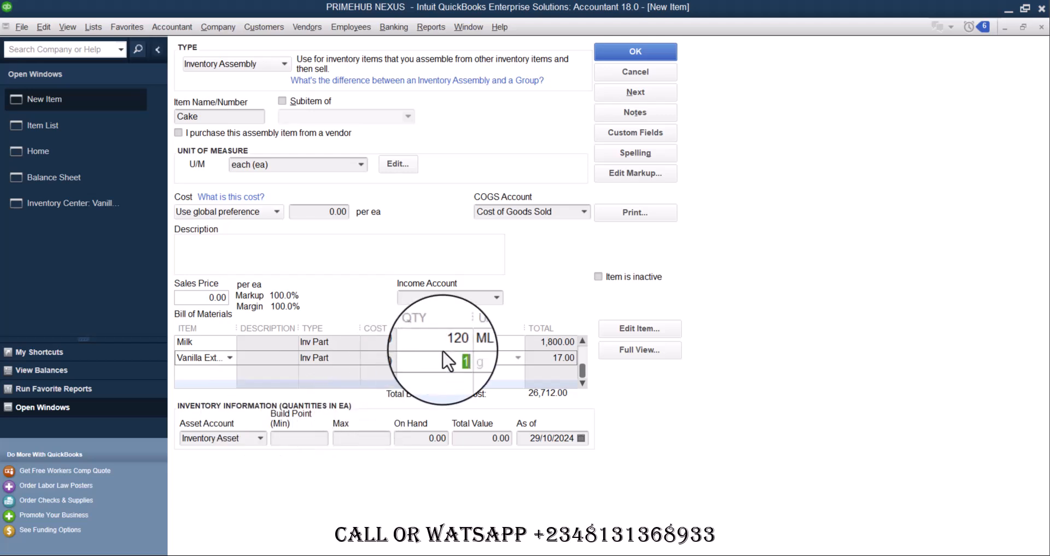
pyautogui.press('Tab')
pyautogui.press('Tab')
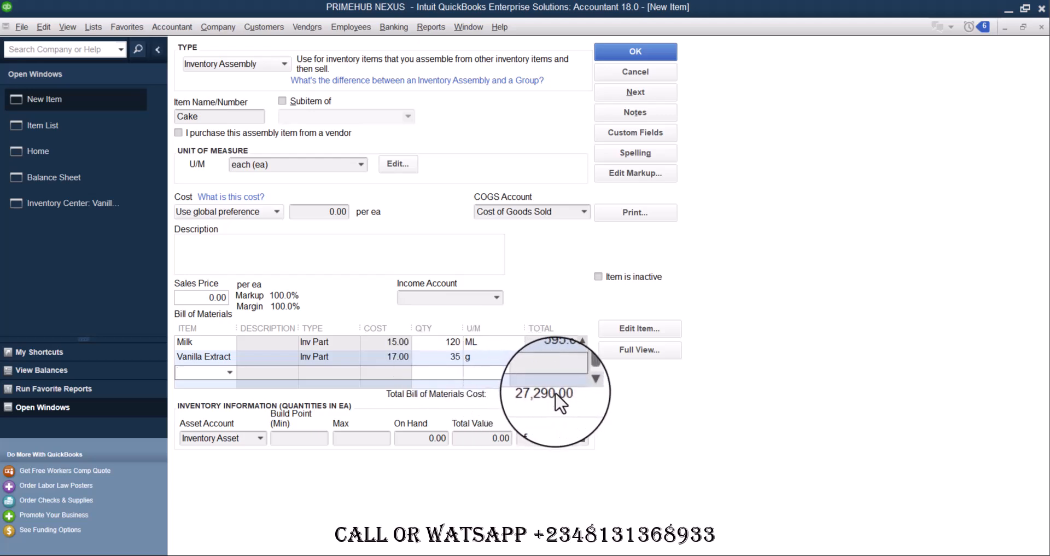
# Step: Assign Sales as the income account of the Cake assembly item
pyautogui.click(496, 297)
pyautogui.click(462, 315)
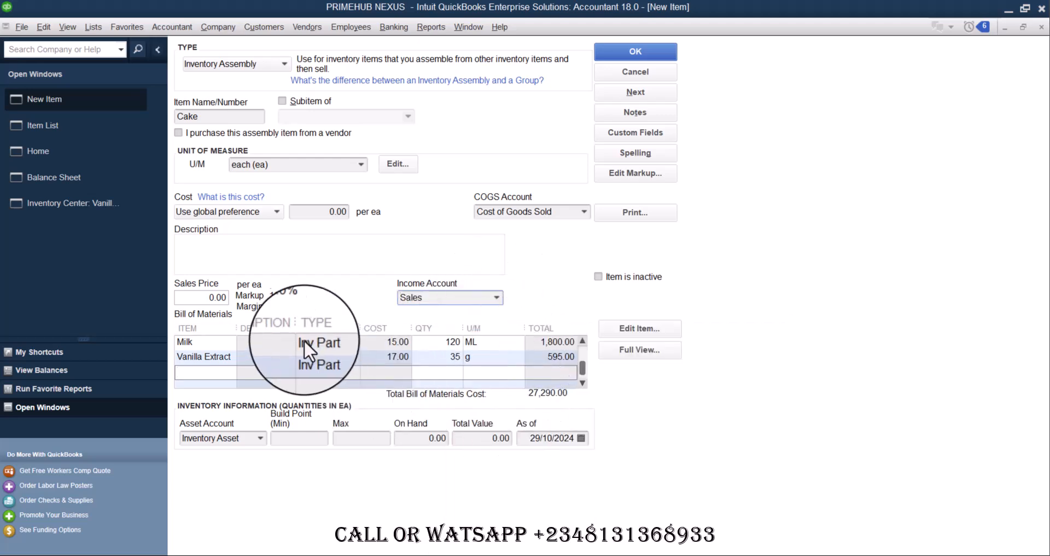
pyautogui.click(219, 297)
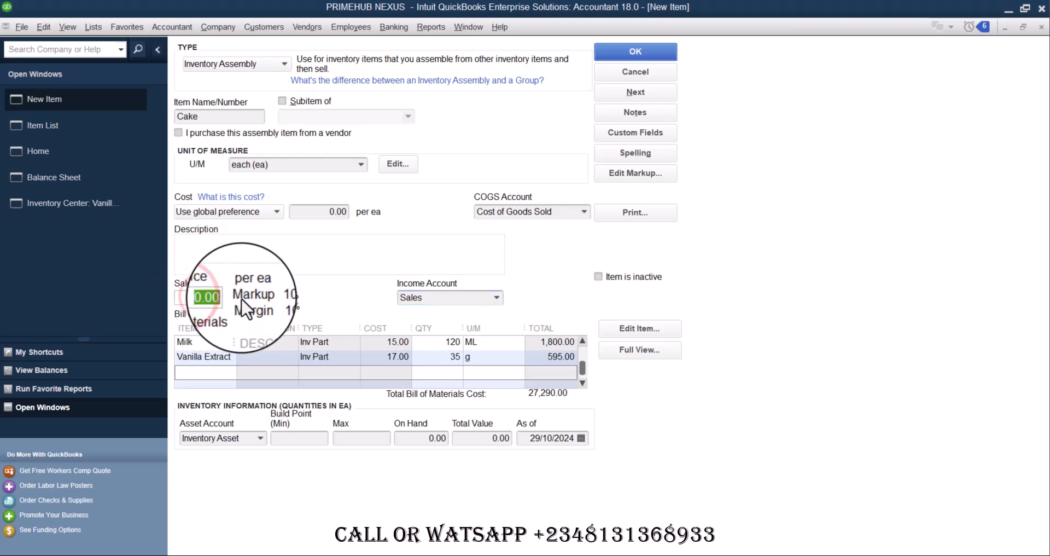
# Step: Edit the Cake's markup with a cost of 27,290 and a markup of 50 percent, and save the new item
pyautogui.click(617, 174)
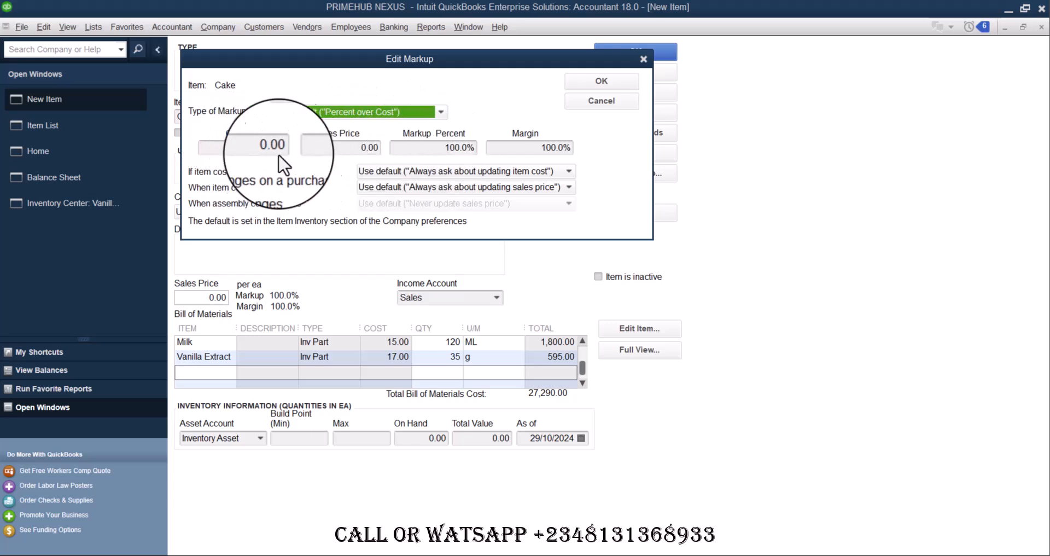
pyautogui.click(249, 144)
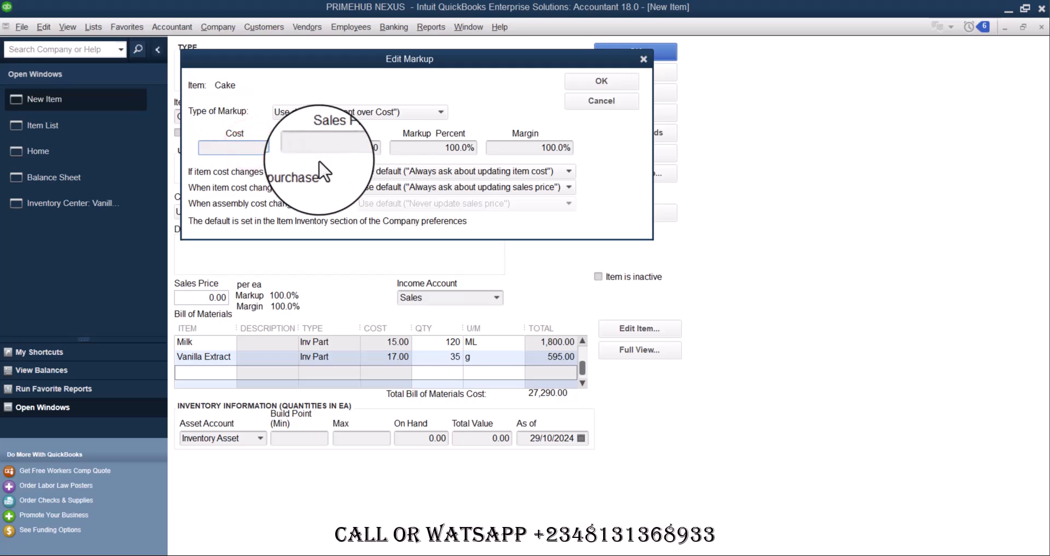
pyautogui.write('27,290')
pyautogui.click(455, 147)
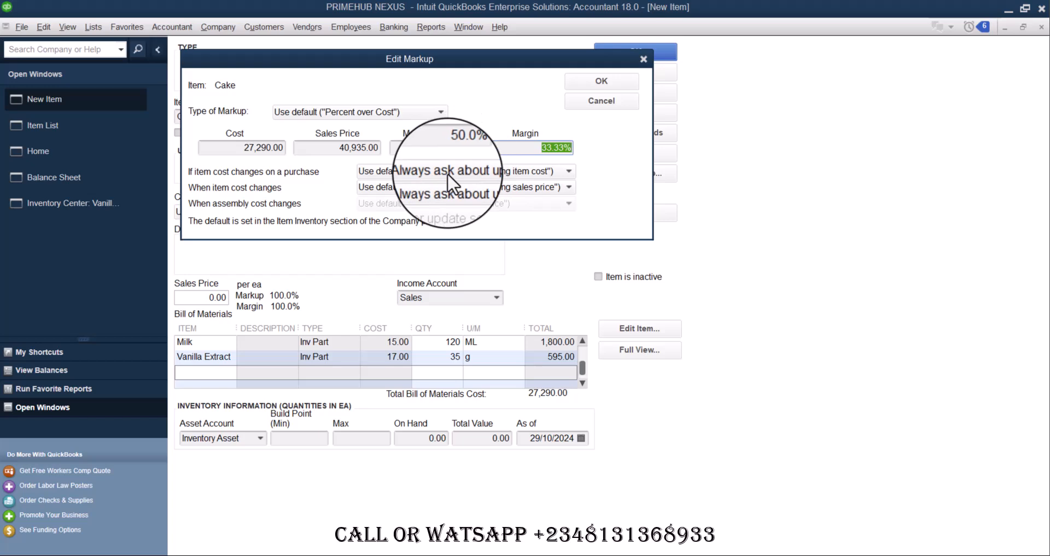
pyautogui.click(606, 81)
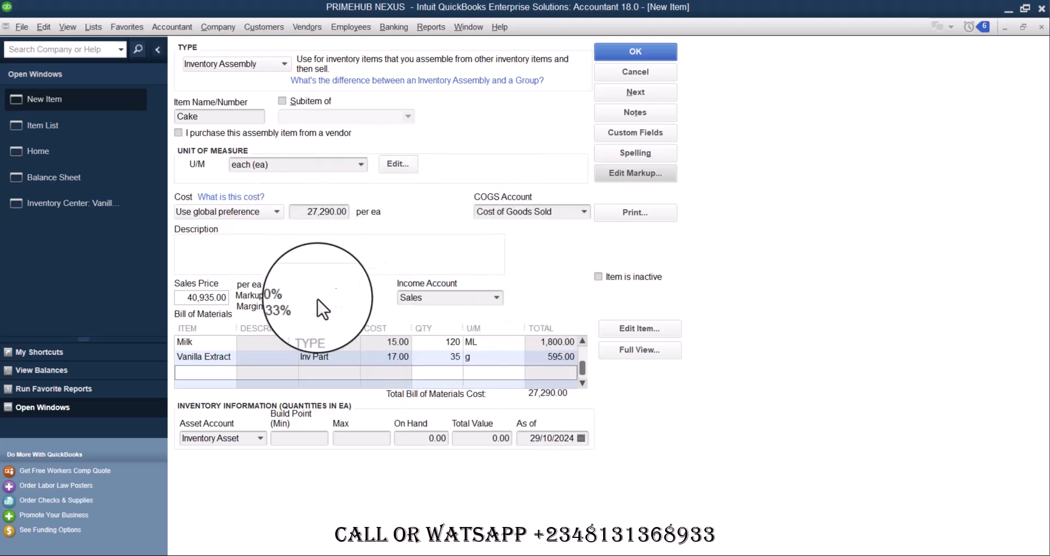
pyautogui.click(631, 52)
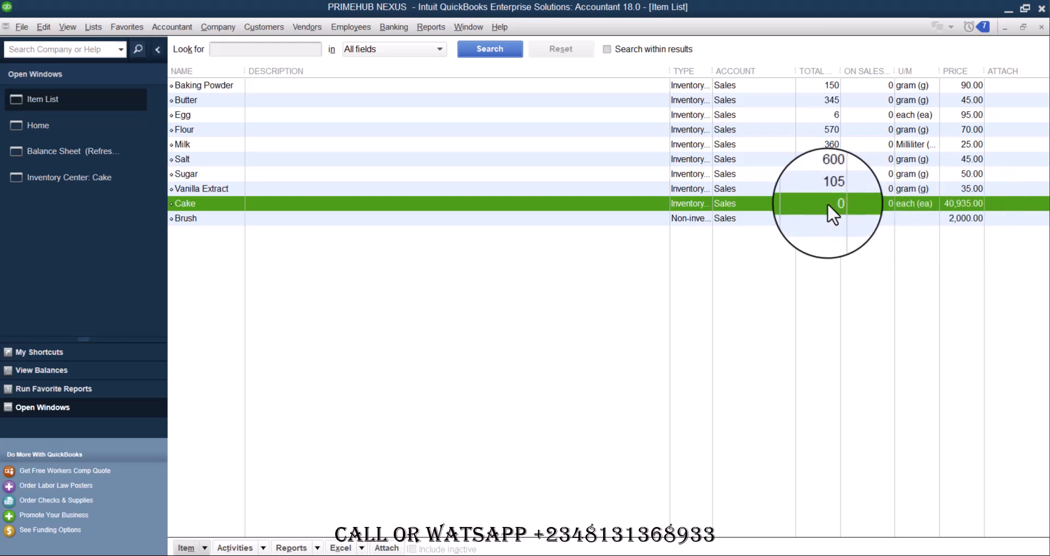
# Step: Build an assembly of the Cake item with a quantity of 2 and save the build
pyautogui.click(306, 28)
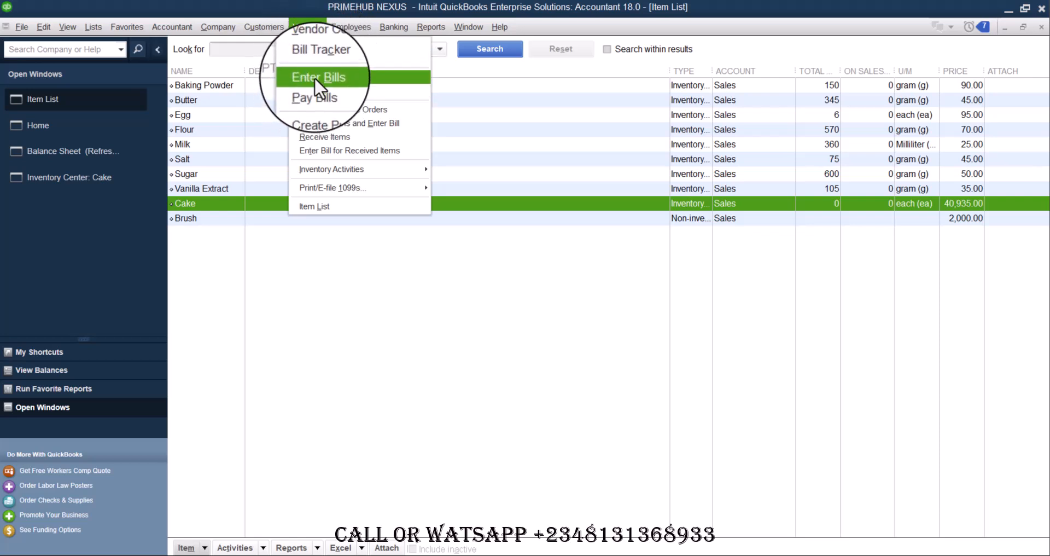
pyautogui.moveTo(326, 169)
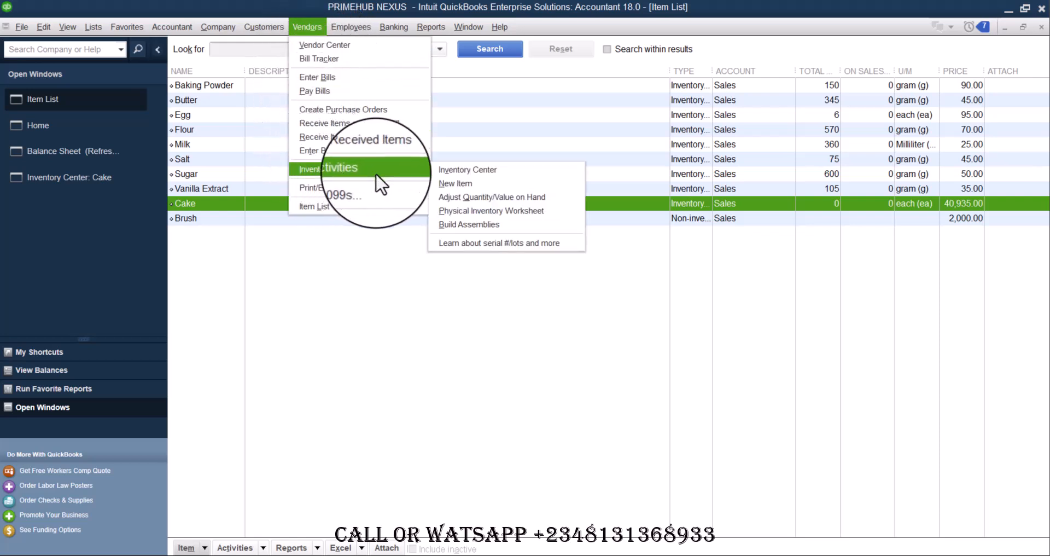
pyautogui.click(474, 221)
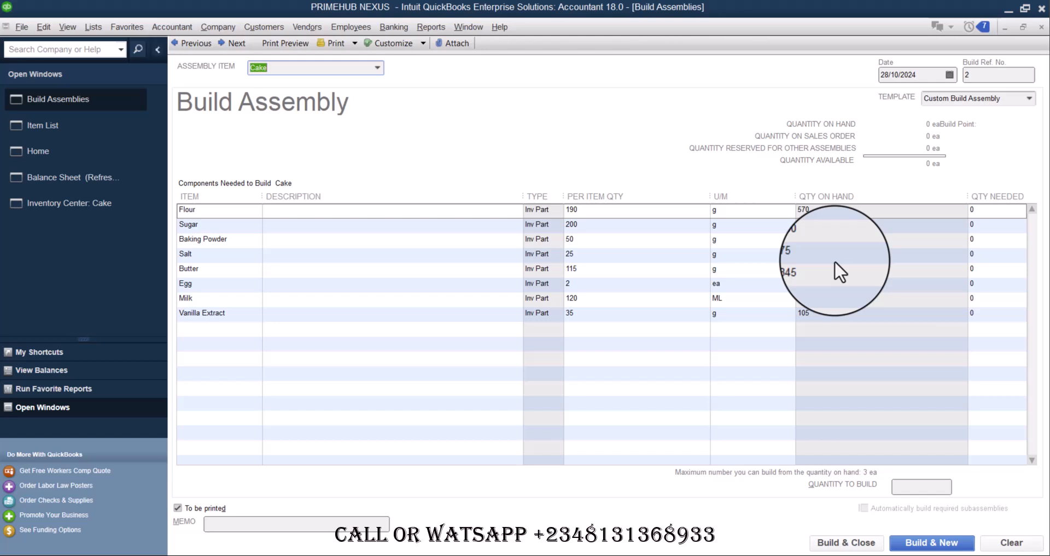
pyautogui.click(915, 486)
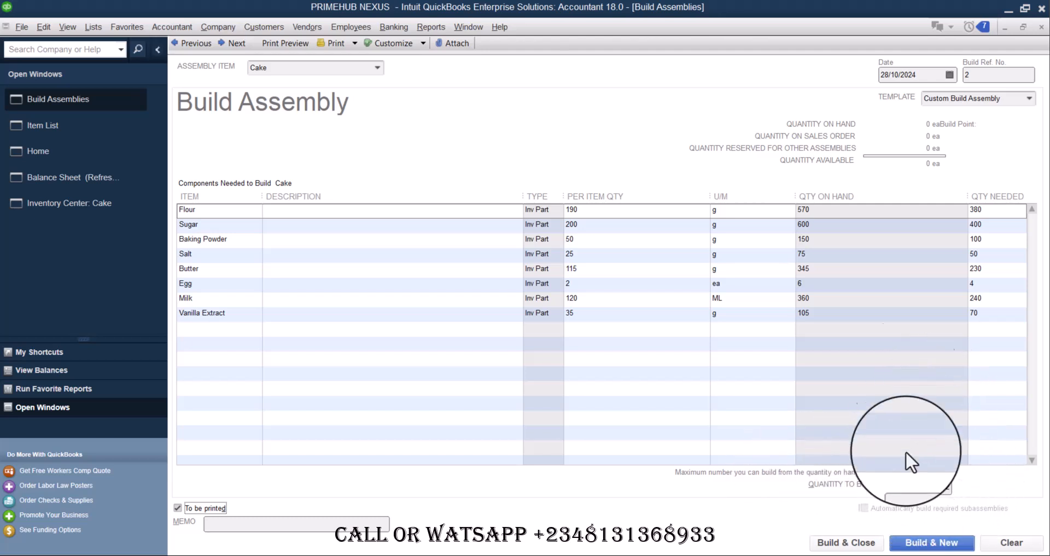
pyautogui.click(1027, 103)
pyautogui.click(1027, 102)
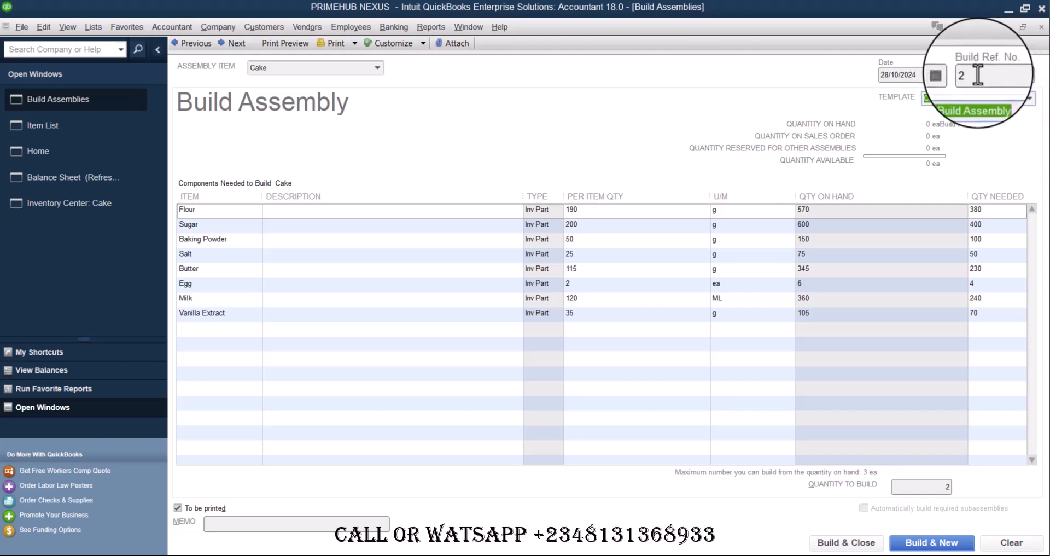
pyautogui.click(890, 76)
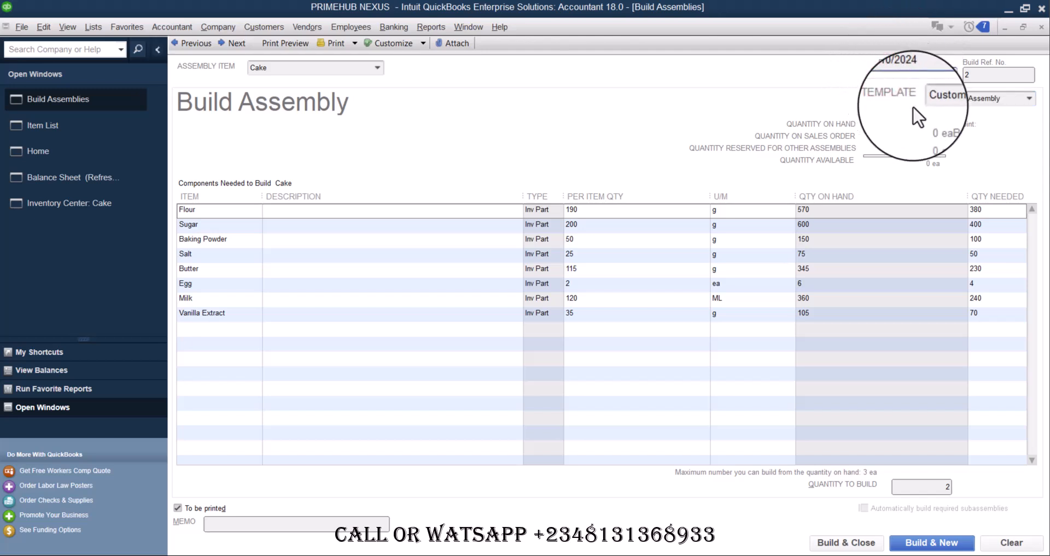
pyautogui.click(377, 69)
pyautogui.click(377, 69)
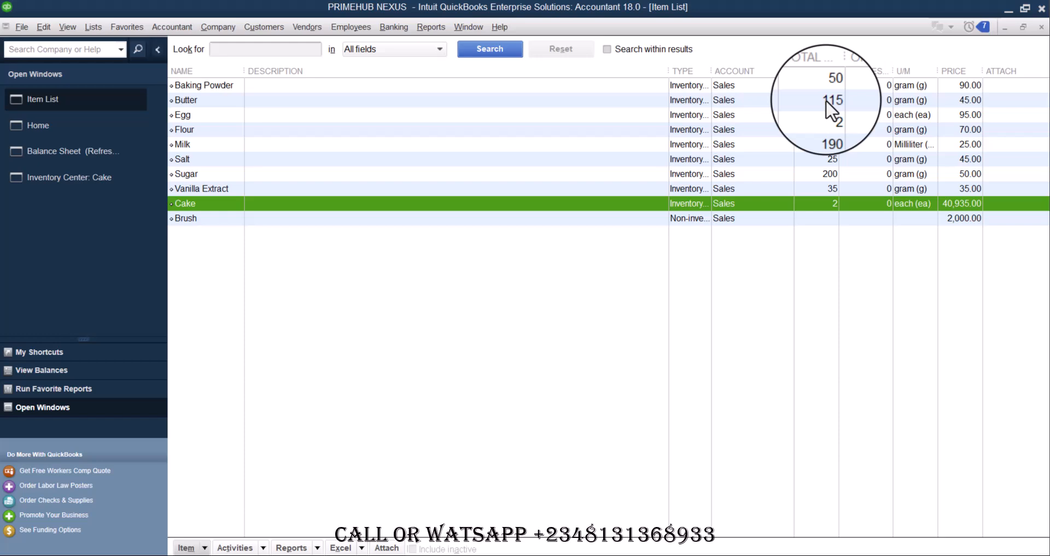
# Step: Switch to the ingredients picture in Photos to compare the recipe quantities with the remaining stock, and return to QuickBooks
pyautogui.moveTo(722, 550)
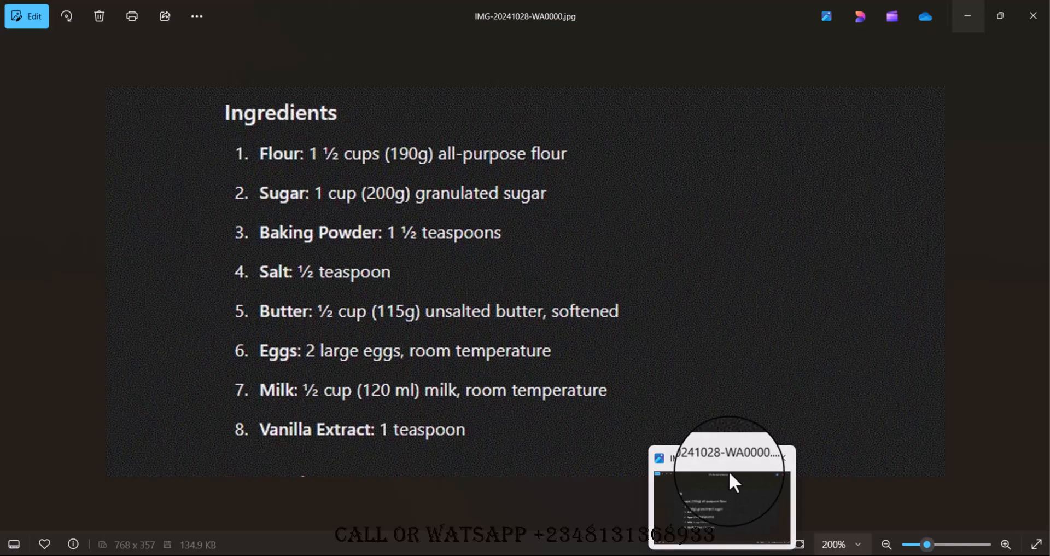
pyautogui.click(728, 471)
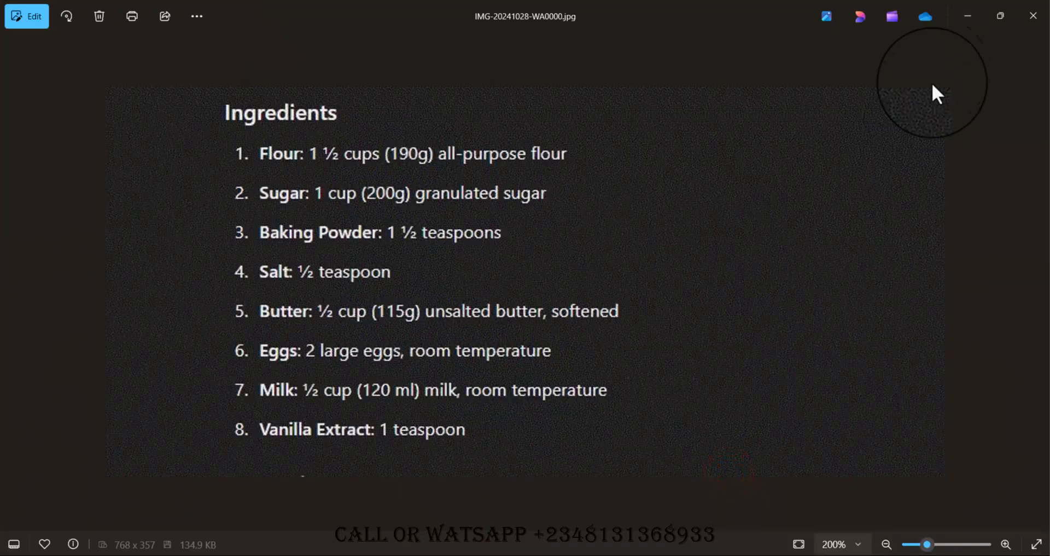
pyautogui.click(965, 16)
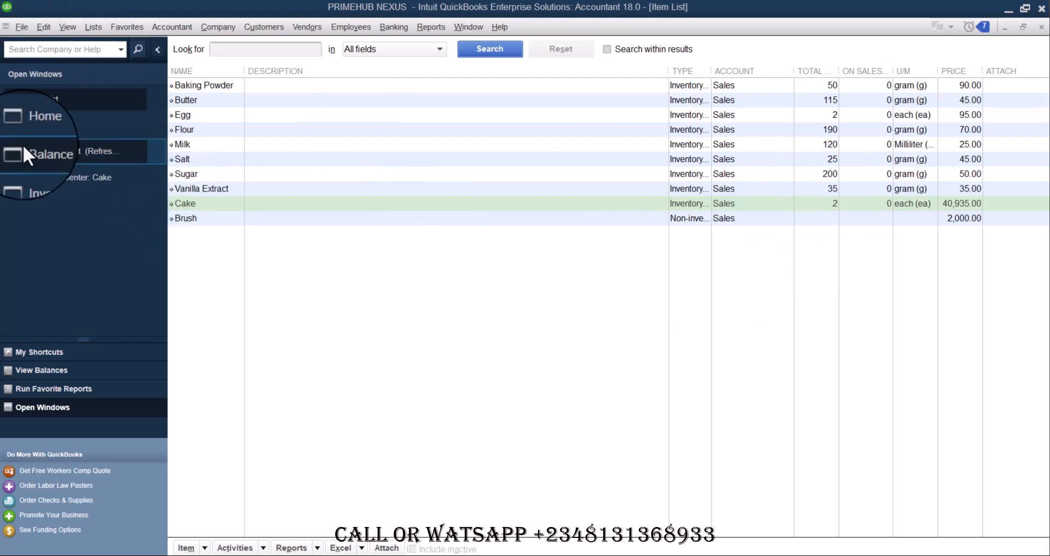
# Step: Refresh the Balance Sheet report to check the inventory asset after the cake build
pyautogui.click(35, 151)
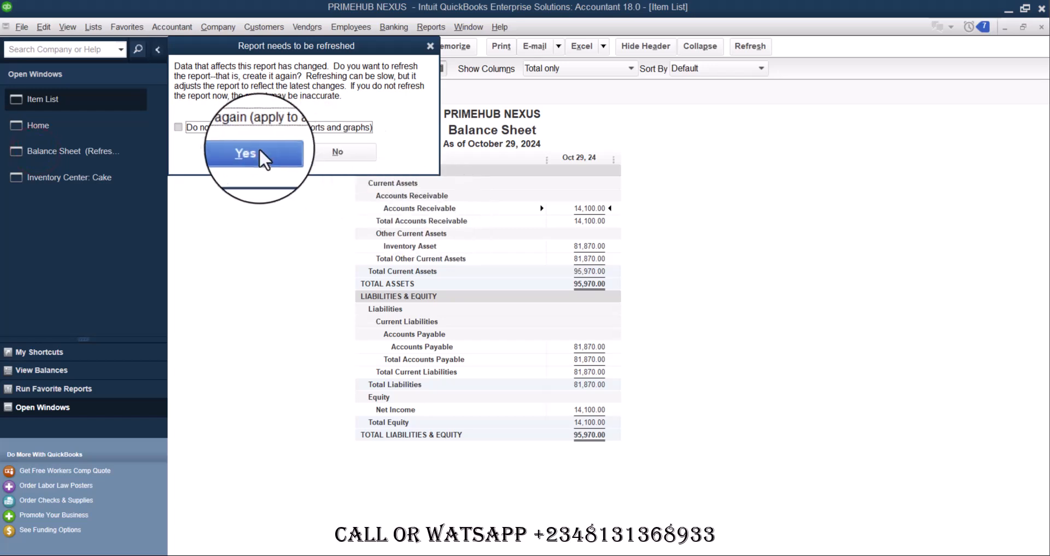
pyautogui.click(252, 152)
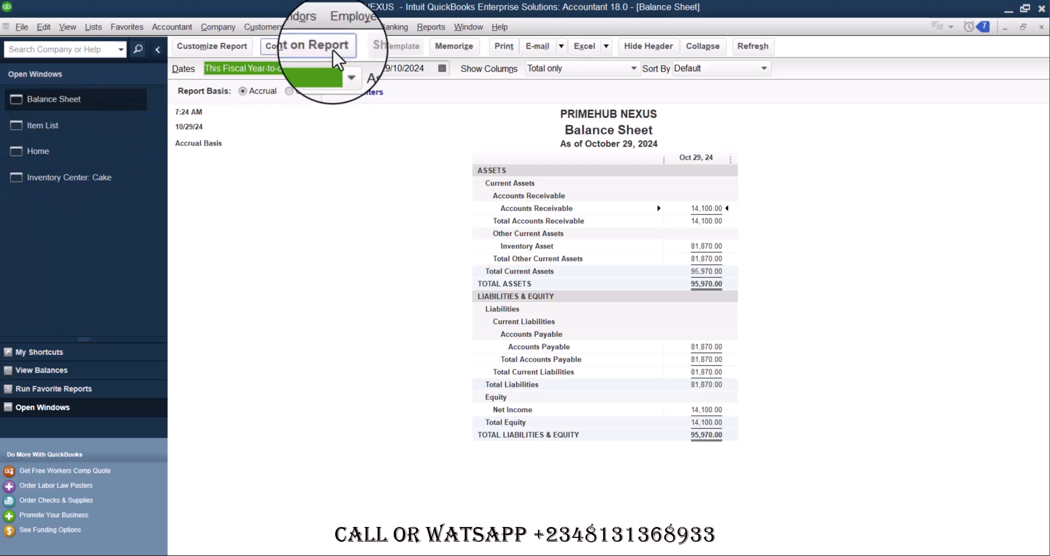
# Step: Create a sales receipt and select the existing customer for it
pyautogui.click(246, 27)
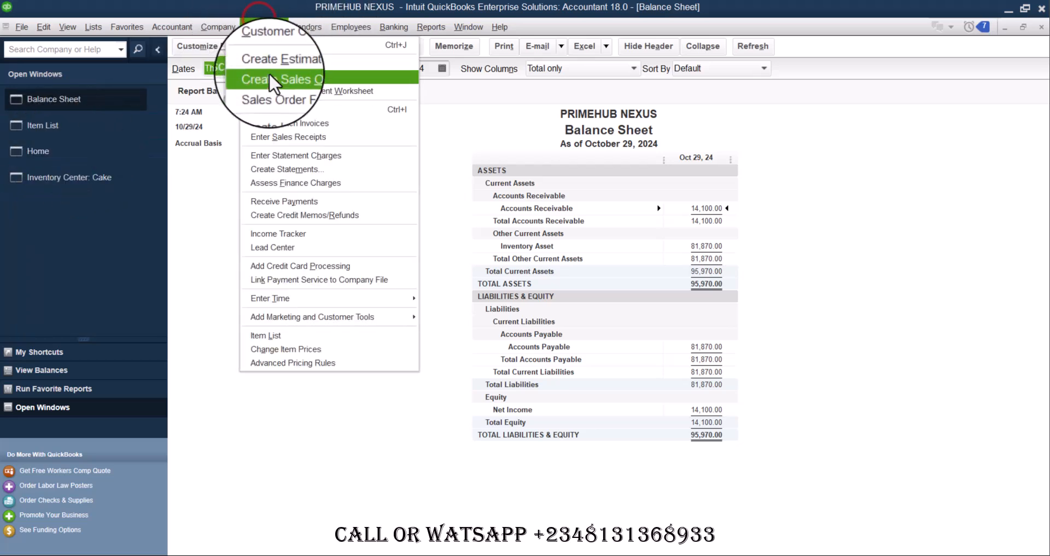
pyautogui.click(272, 109)
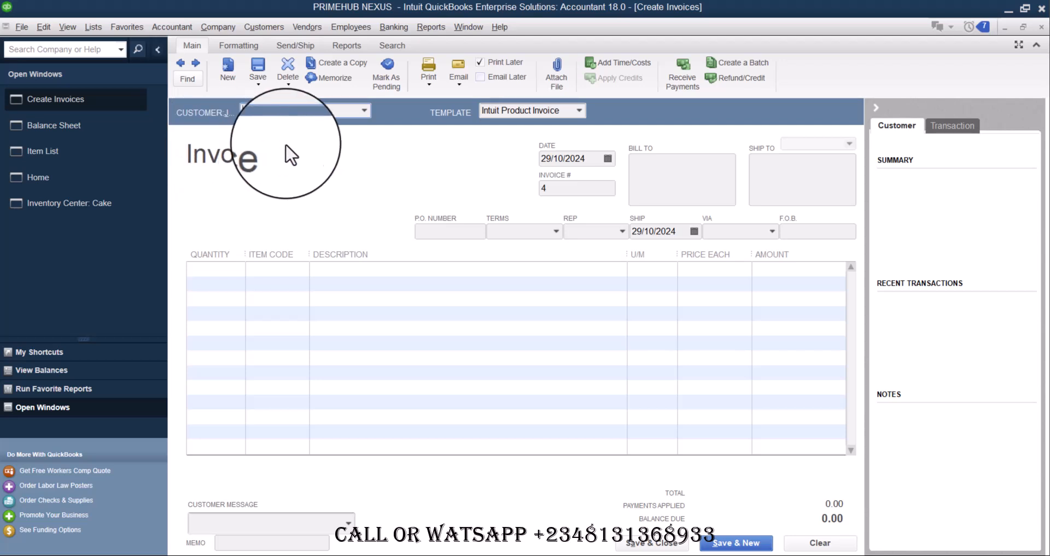
pyautogui.click(263, 26)
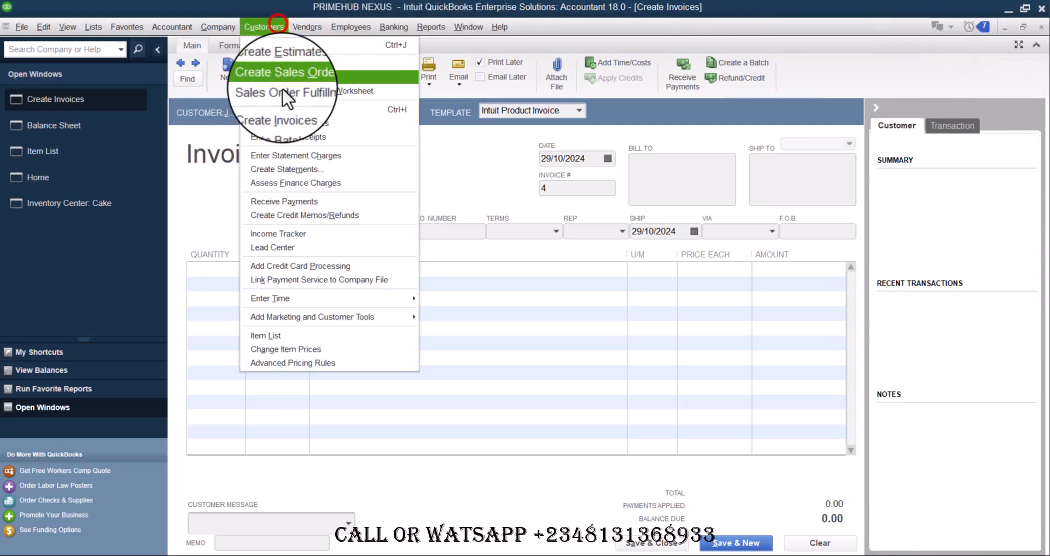
pyautogui.click(289, 134)
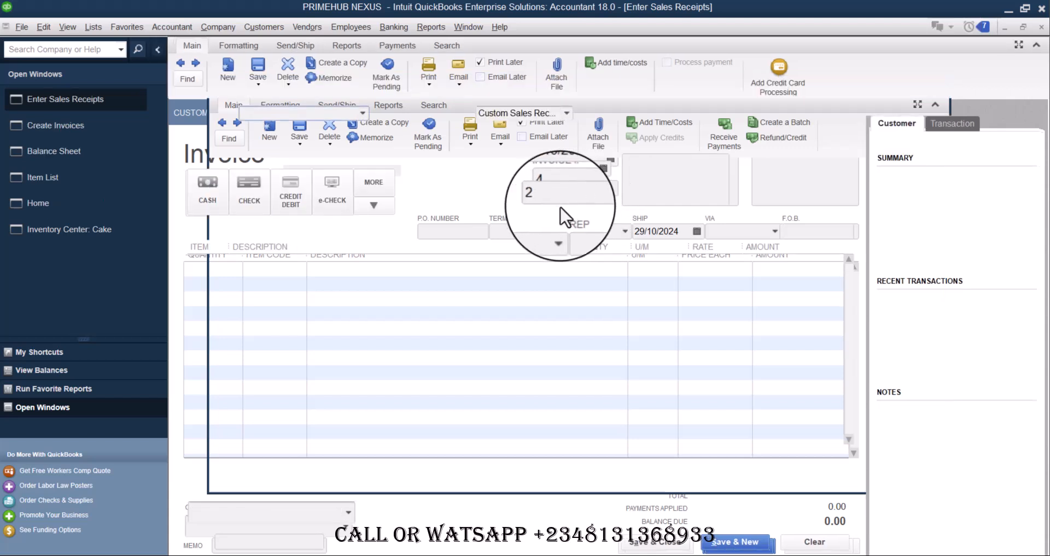
pyautogui.click(362, 113)
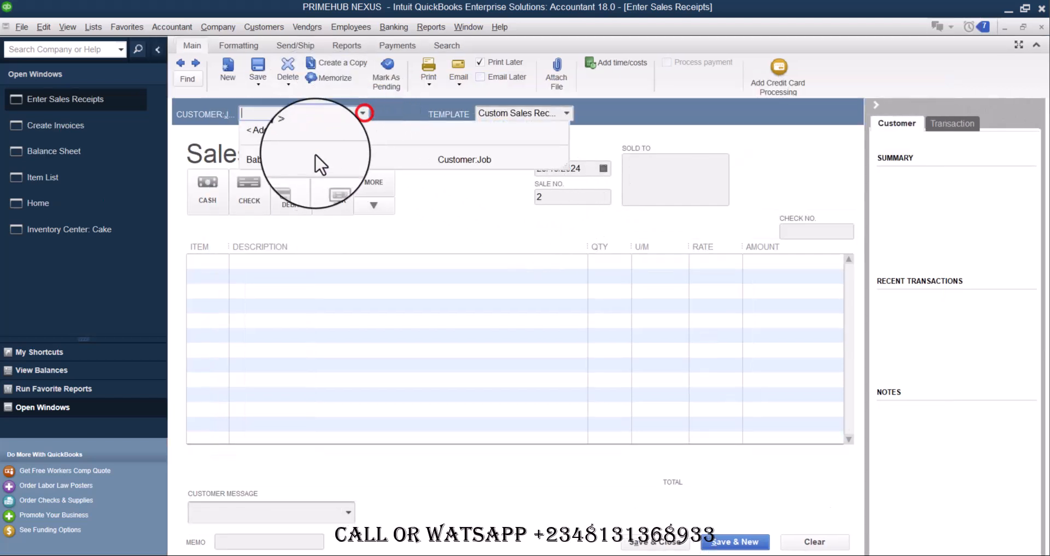
pyautogui.click(303, 159)
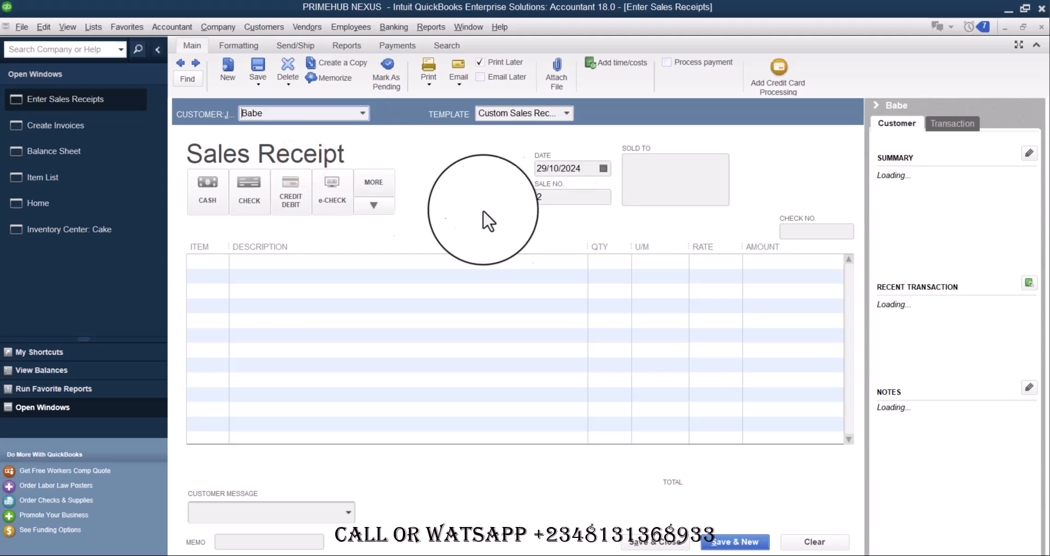
# Step: Add the Cake item with a quantity of 2 to the sales receipt and save it
pyautogui.click(205, 261)
pyautogui.click(222, 261)
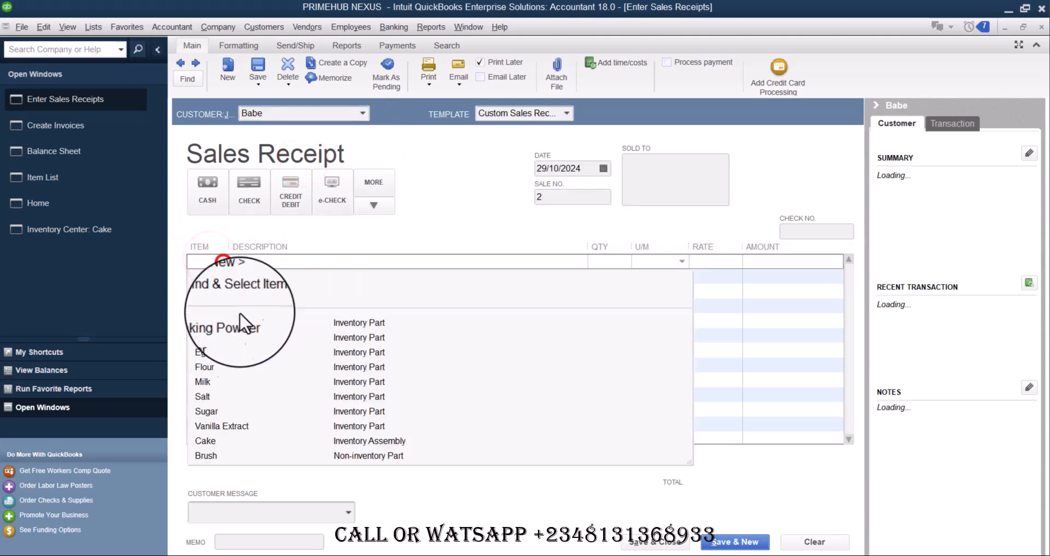
pyautogui.click(218, 440)
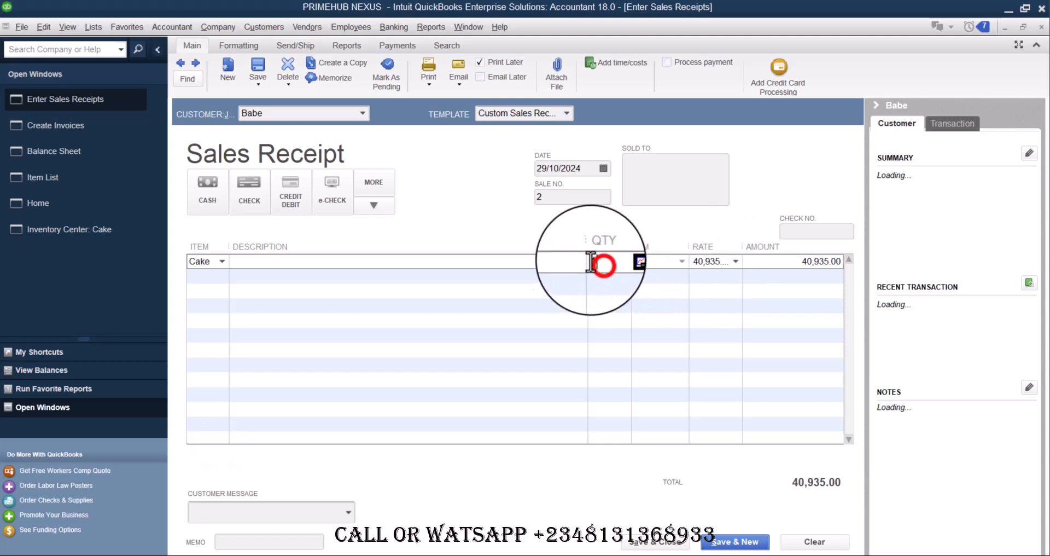
pyautogui.click(592, 261)
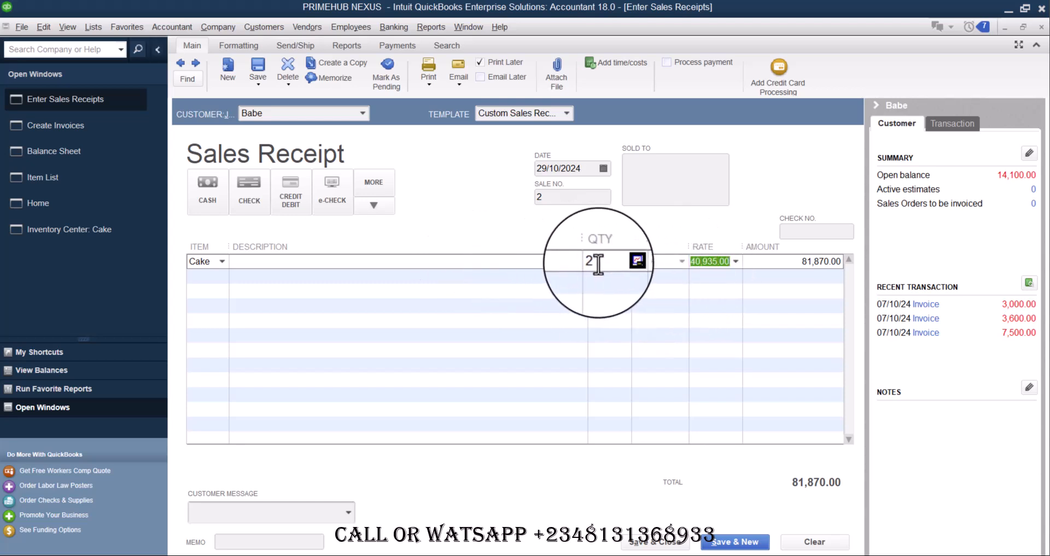
pyautogui.click(549, 265)
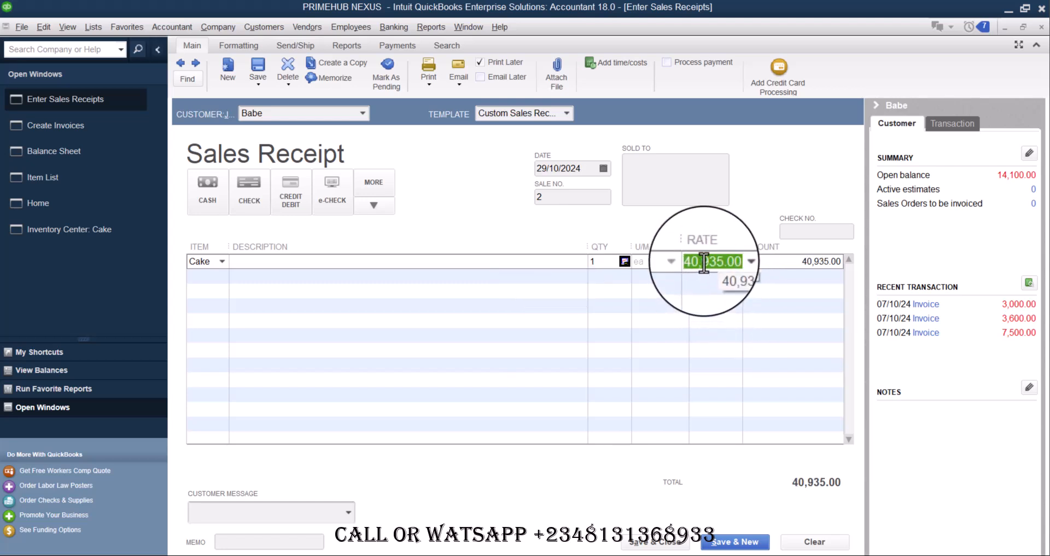
pyautogui.click(596, 261)
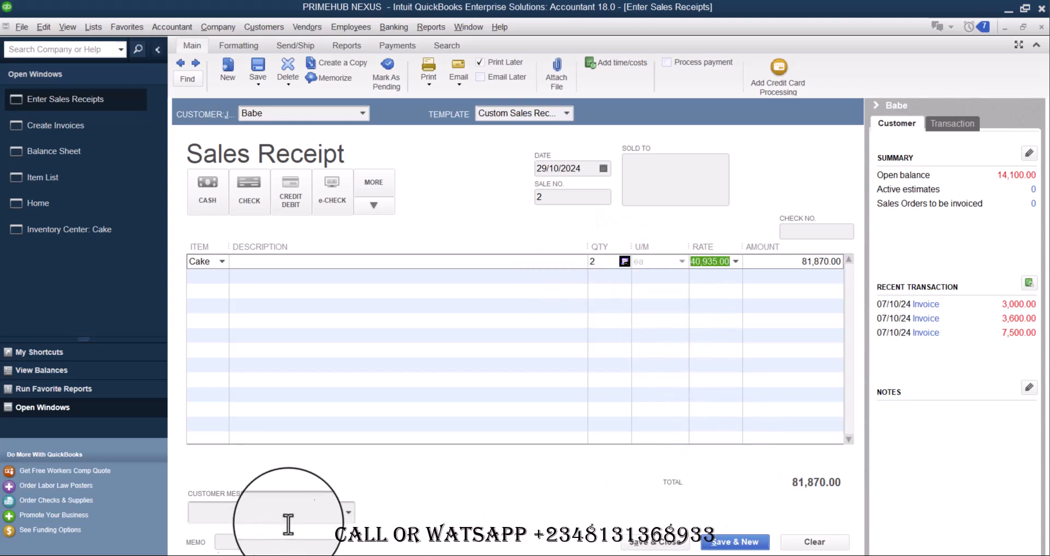
pyautogui.click(748, 473)
pyautogui.click(662, 545)
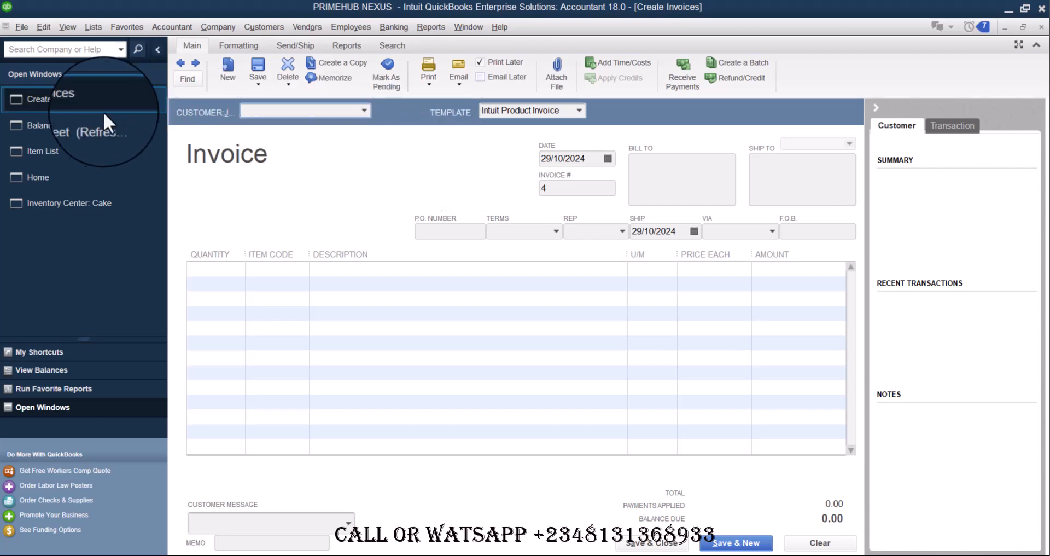
# Step: Return to the Balance Sheet and refresh it to examine the effect of the cake sale on assets and net income
pyautogui.click(92, 125)
pyautogui.click(247, 149)
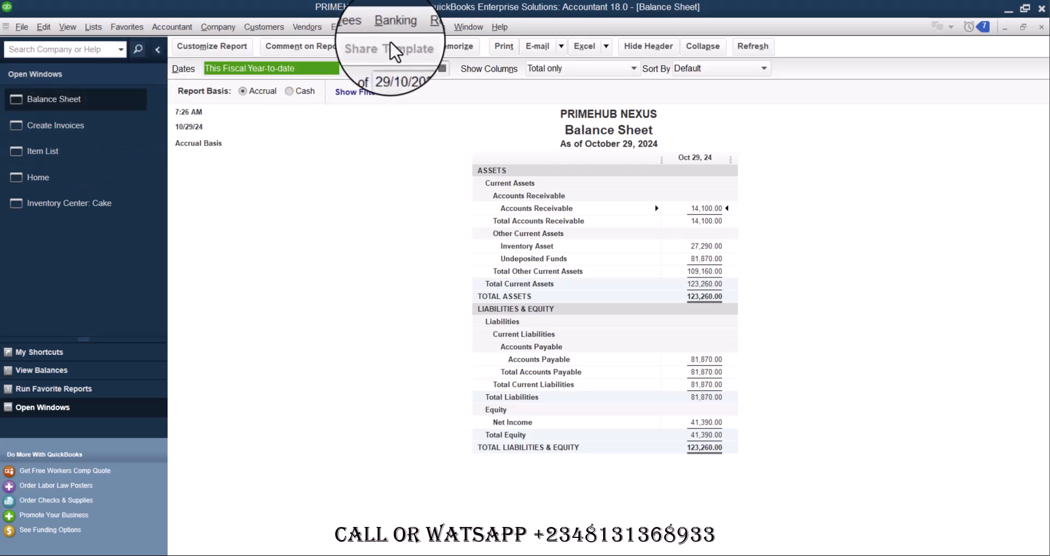
# Step: Run the standard Profit & Loss report to review sales, cost of goods sold and net income, and return to Home
pyautogui.click(418, 27)
pyautogui.moveTo(545, 174)
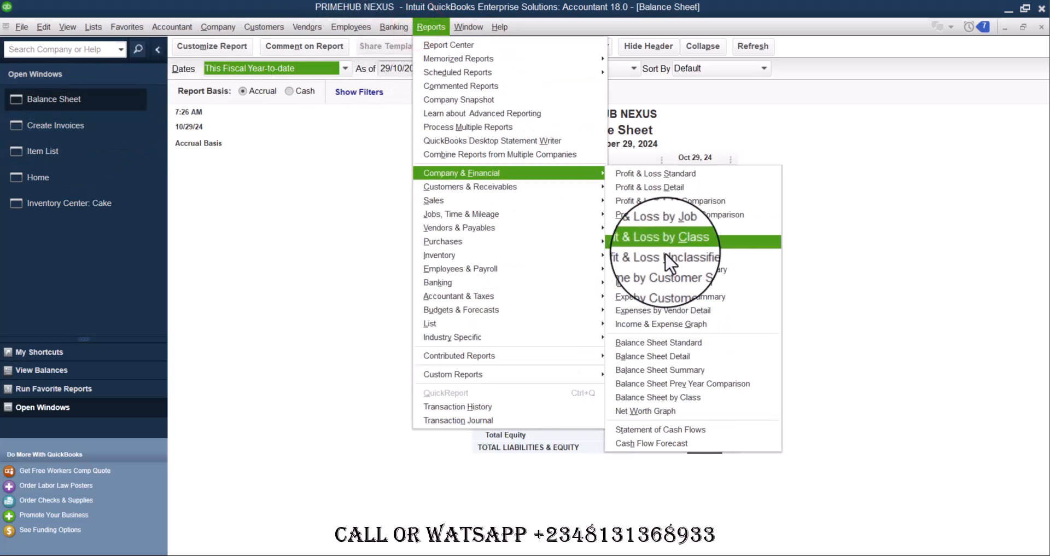
pyautogui.click(656, 174)
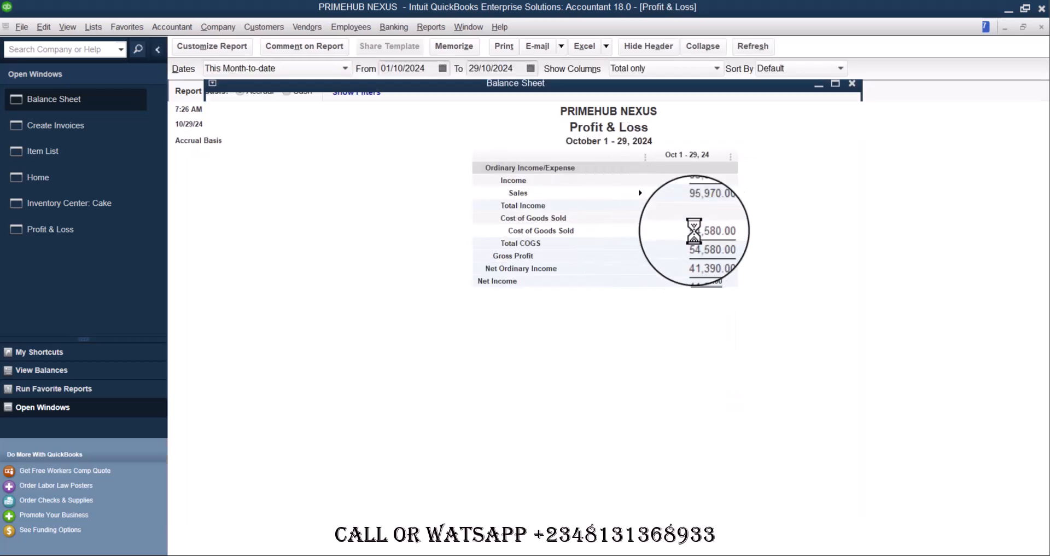
pyautogui.click(442, 68)
pyautogui.click(345, 69)
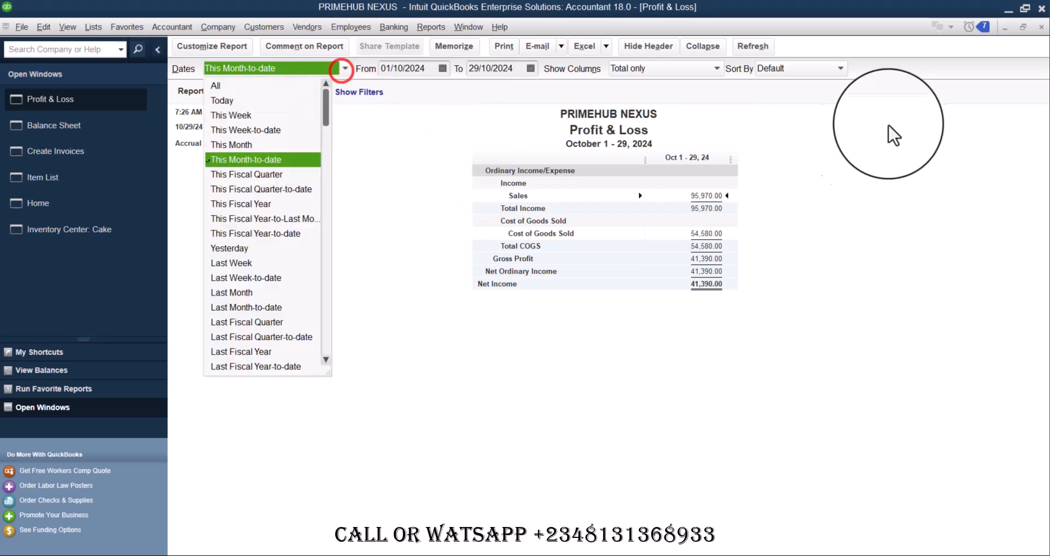
pyautogui.click(517, 170)
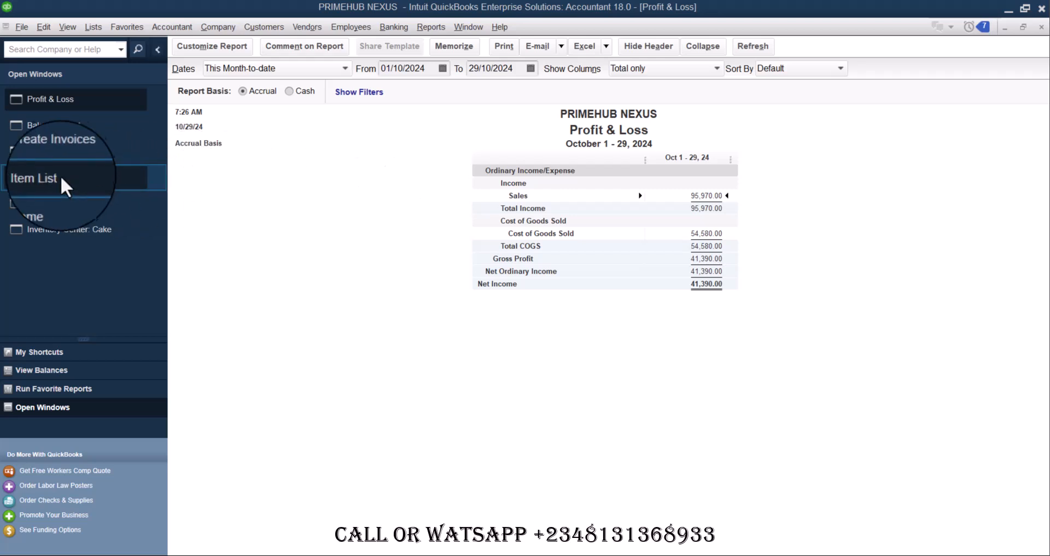
pyautogui.click(52, 203)
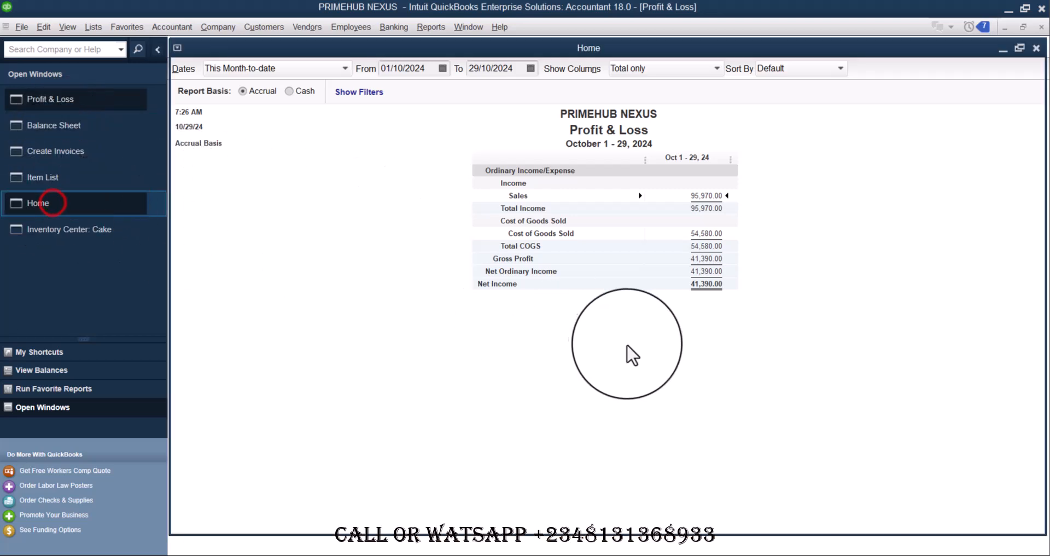